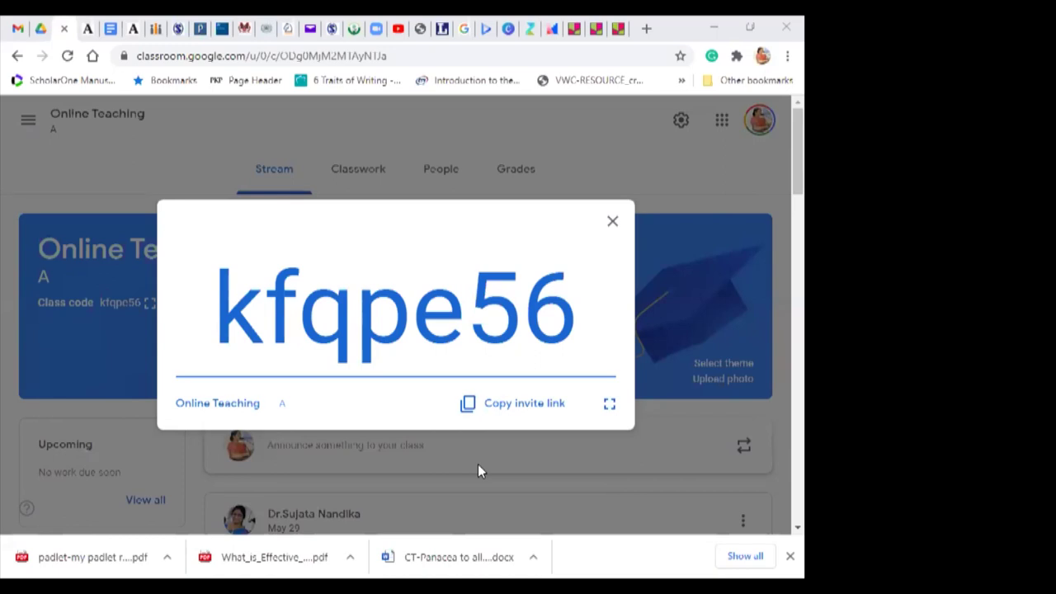
# Step: Select the class code, close its enlarged display, and check the Online Teaching stream posts
pyautogui.moveTo(572, 290); pyautogui.dragTo(225, 284)
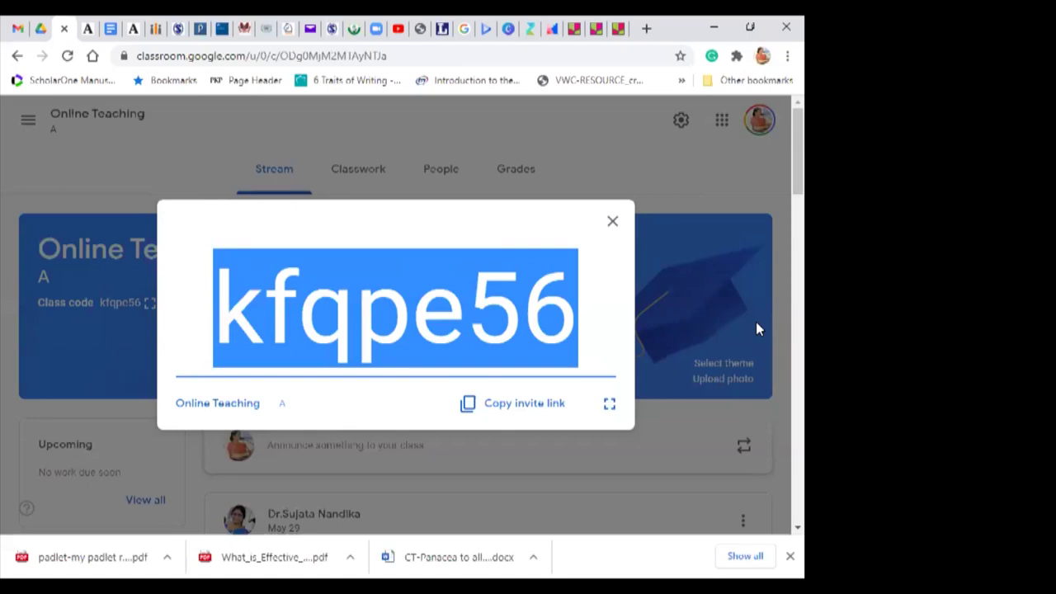
pyautogui.click(627, 470)
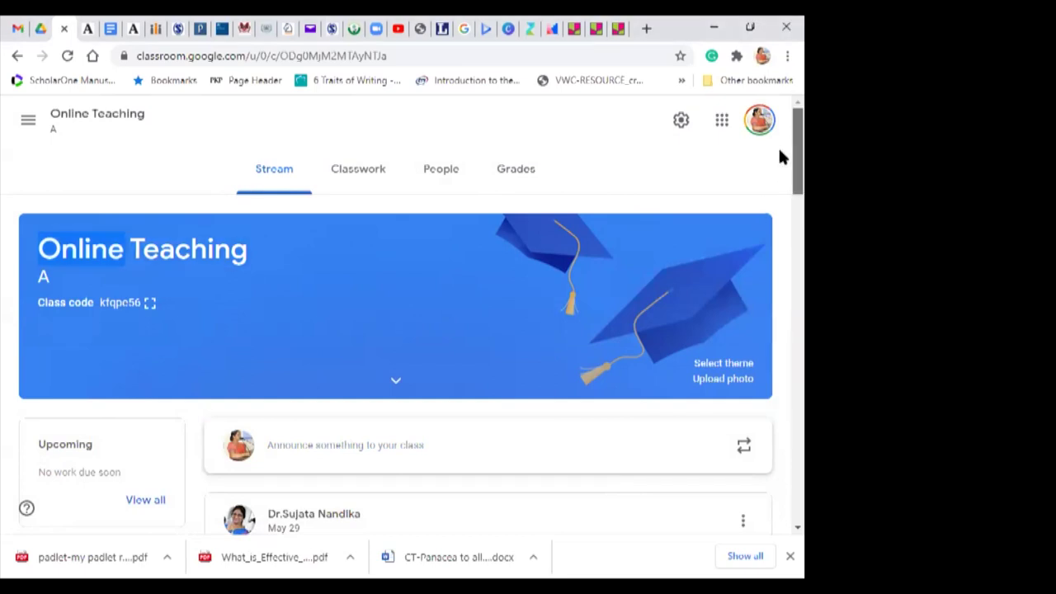
pyautogui.scroll(-3, 780, 165)
pyautogui.scroll(3, 781, 209)
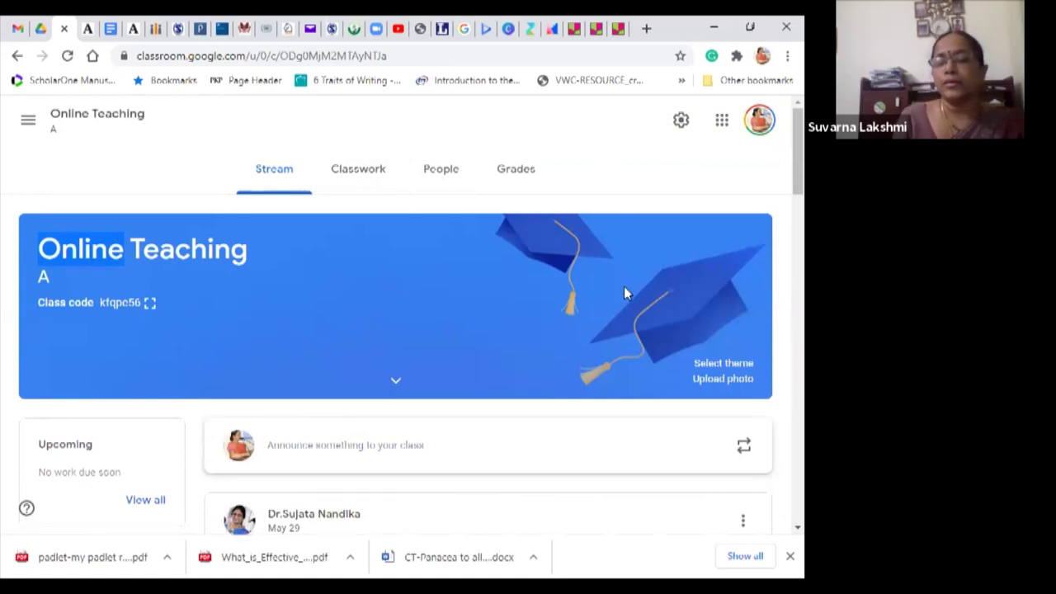
pyautogui.click(681, 121)
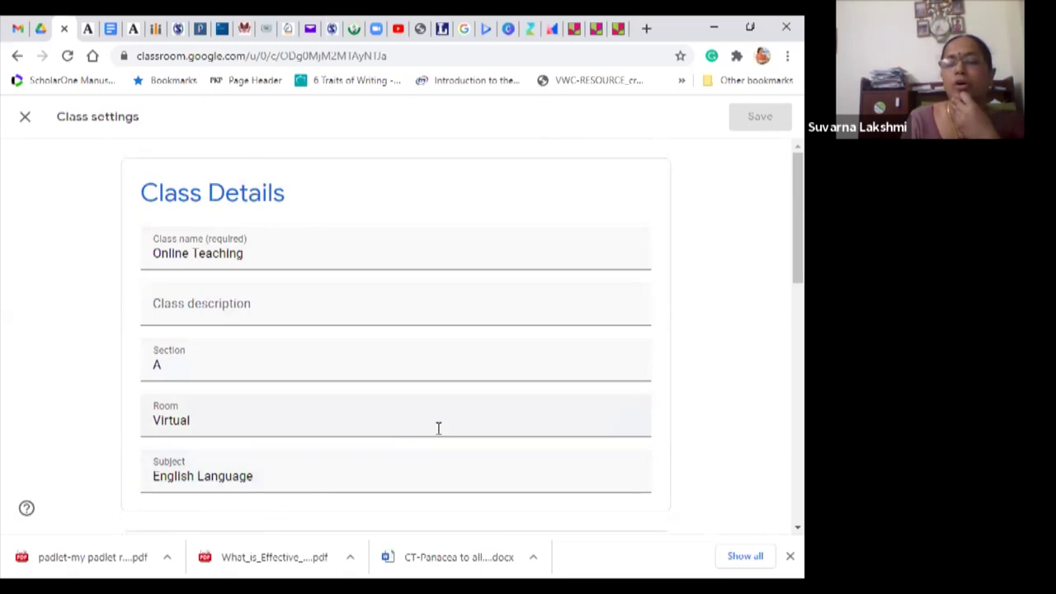
pyautogui.scroll(-2, 780, 198)
pyautogui.scroll(-2, 780, 231)
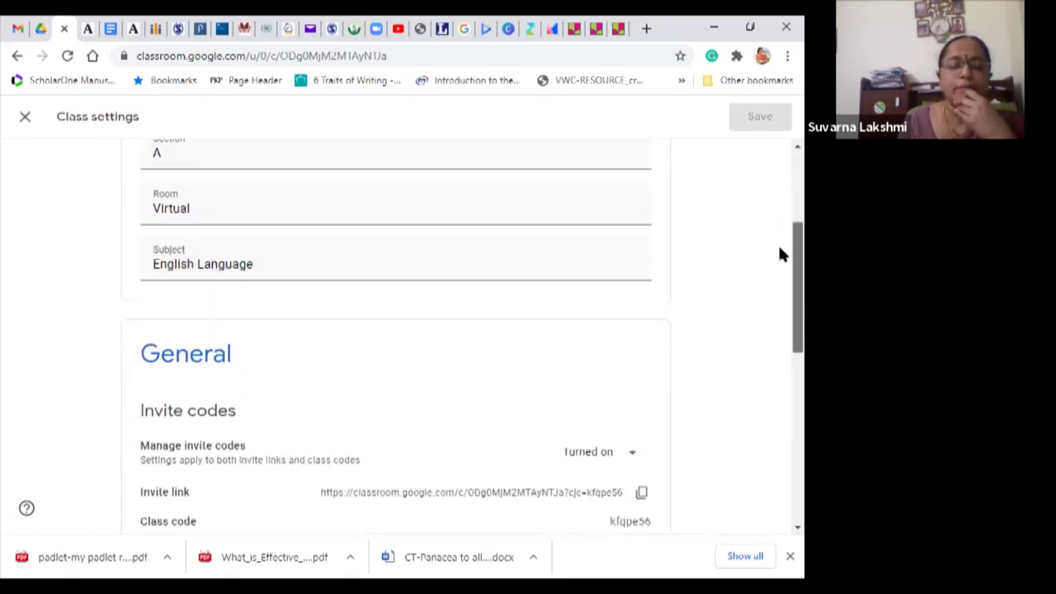
pyautogui.scroll(-2, 783, 281)
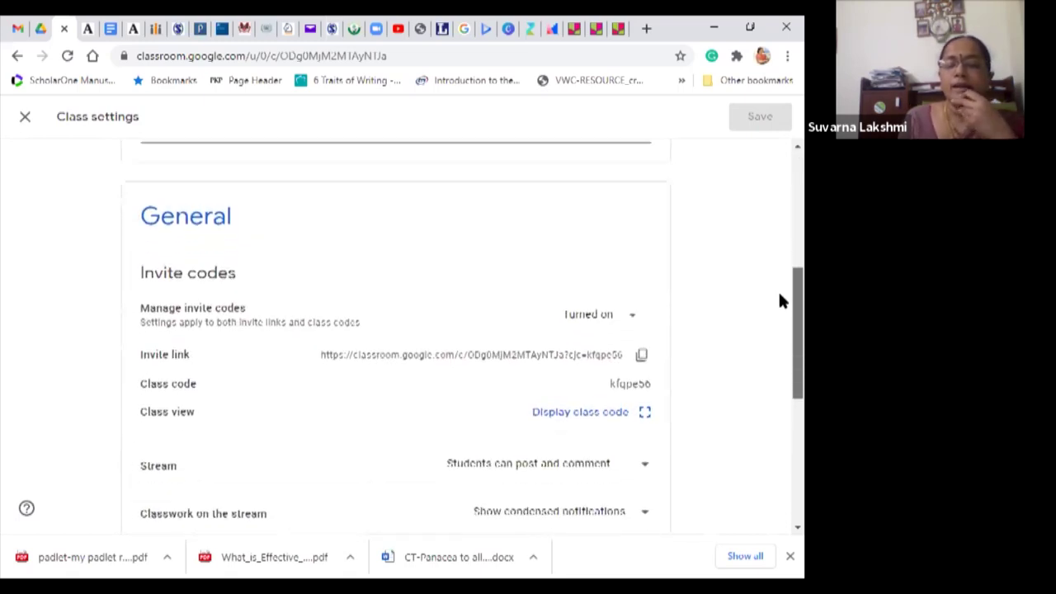
pyautogui.scroll(-1, 782, 314)
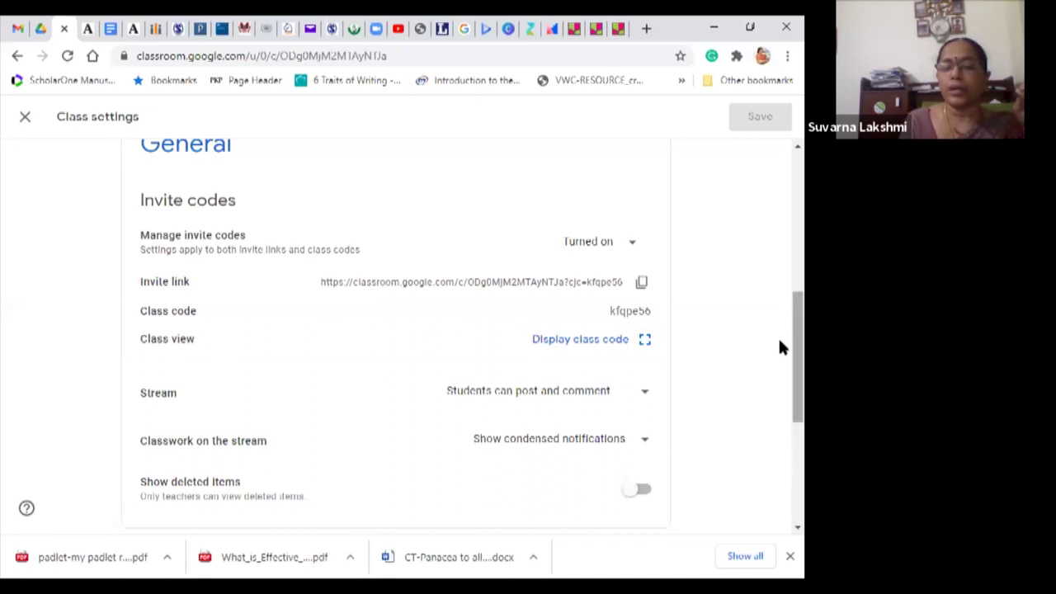
pyautogui.scroll(-2, 782, 347)
pyautogui.moveTo(780, 346); pyautogui.dragTo(779, 165)
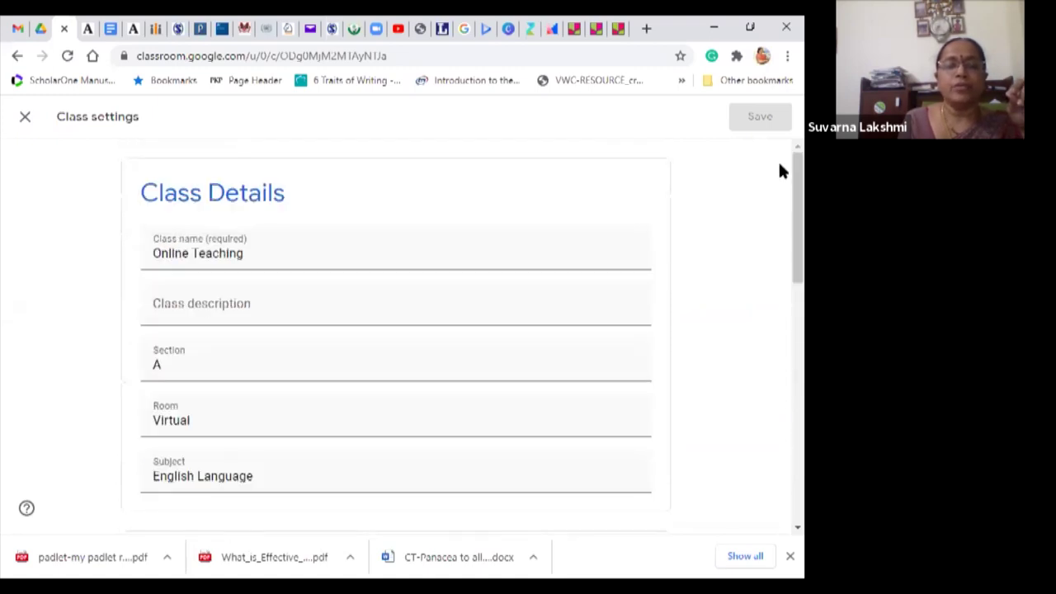
pyautogui.click(25, 120)
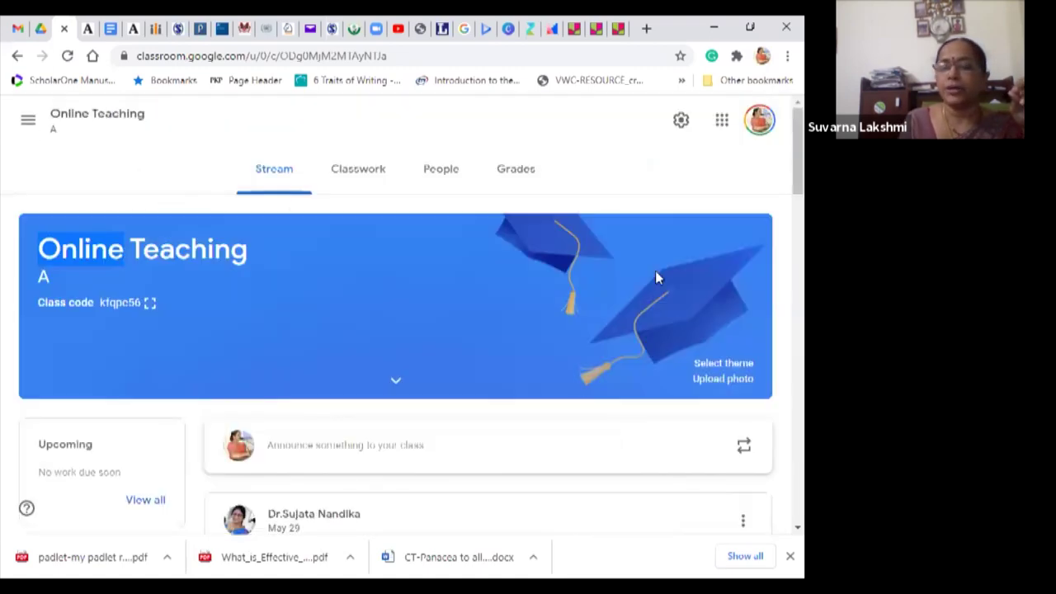
pyautogui.moveTo(780, 137); pyautogui.dragTo(782, 95)
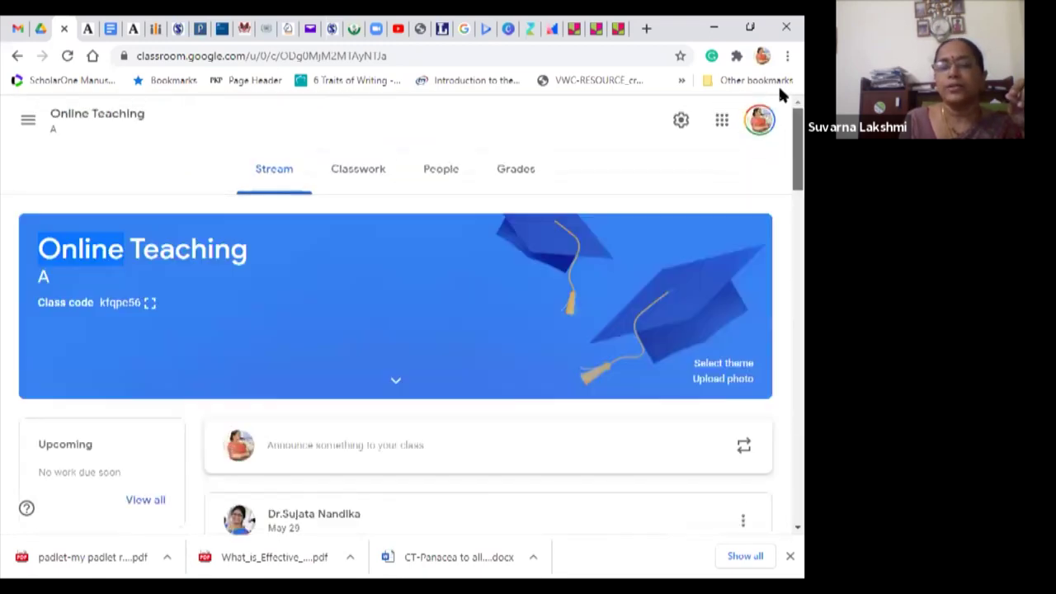
# Step: Set the class Stream to 'Only teachers can post or comment', save it, and go to Classwork
pyautogui.click(680, 121)
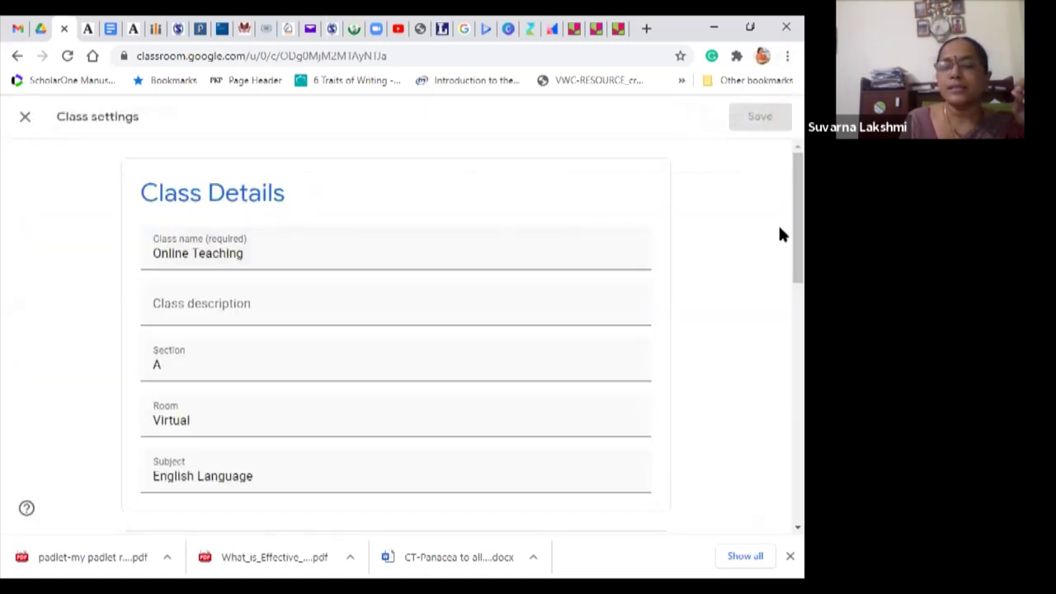
pyautogui.scroll(-7, 780, 215)
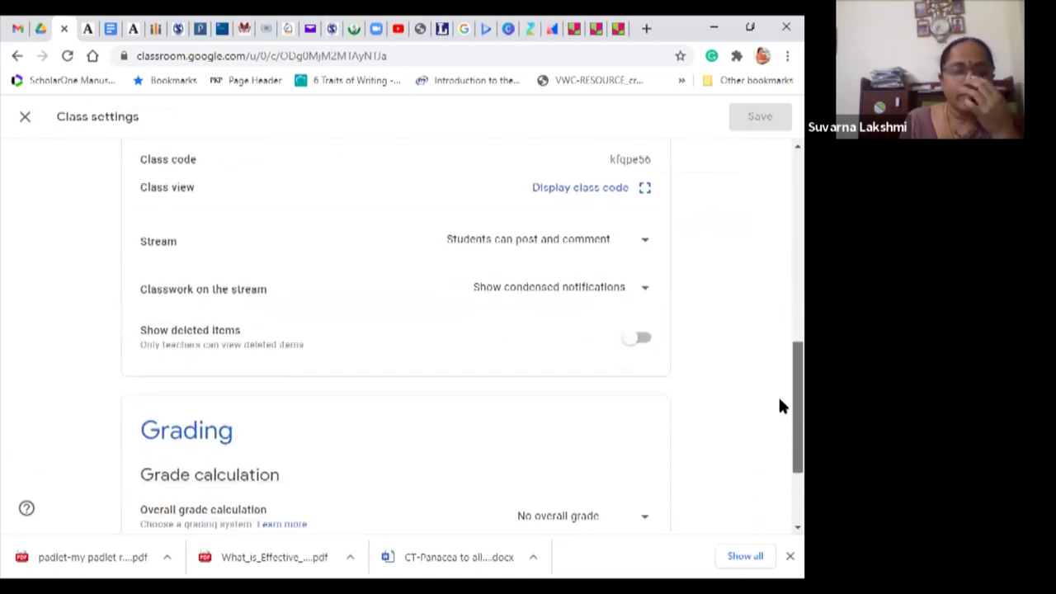
pyautogui.scroll(-1, 778, 398)
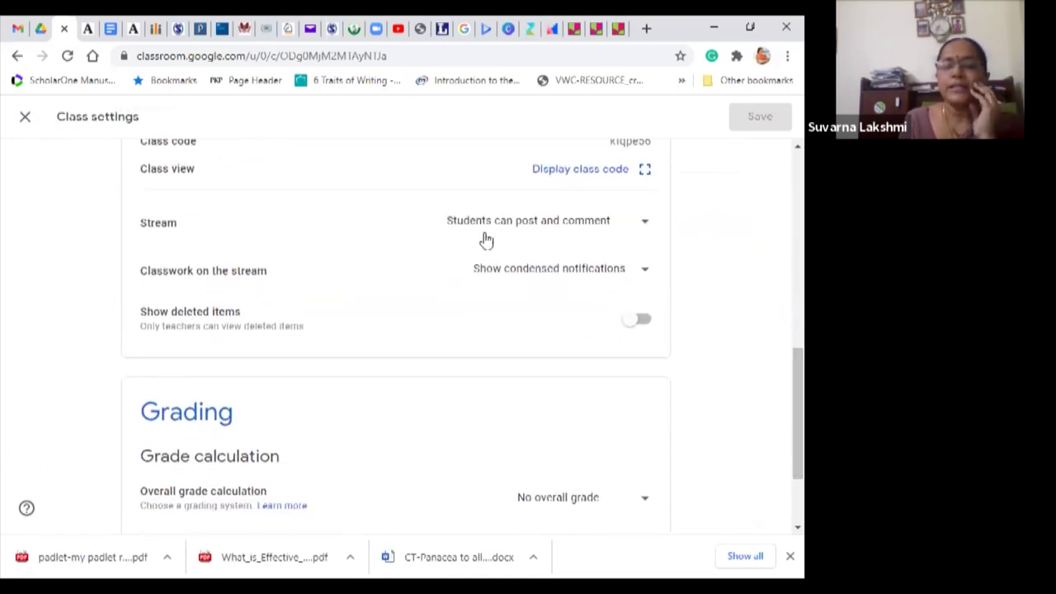
pyautogui.click(644, 226)
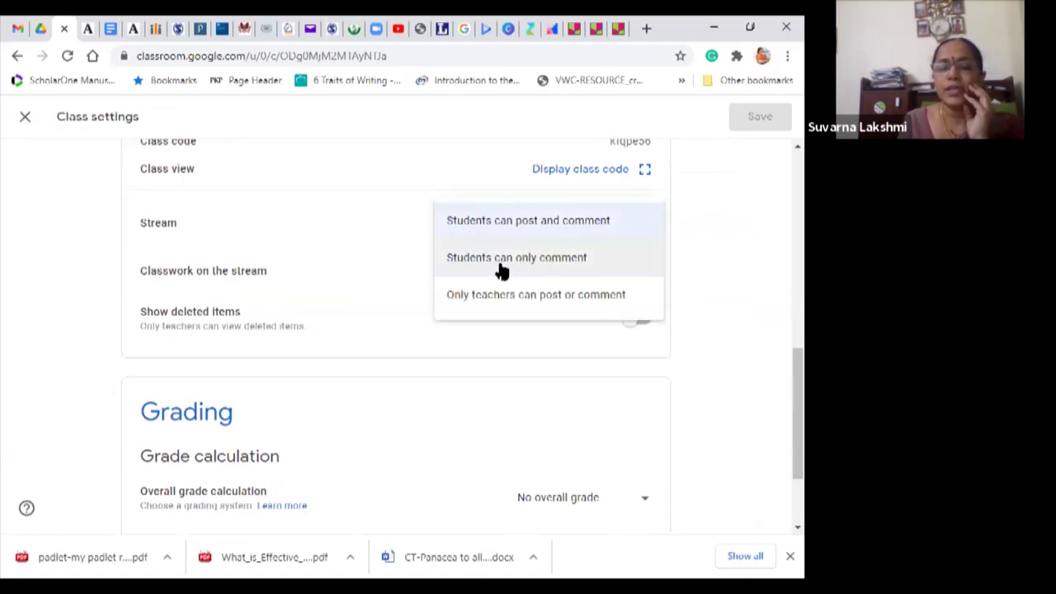
pyautogui.click(493, 306)
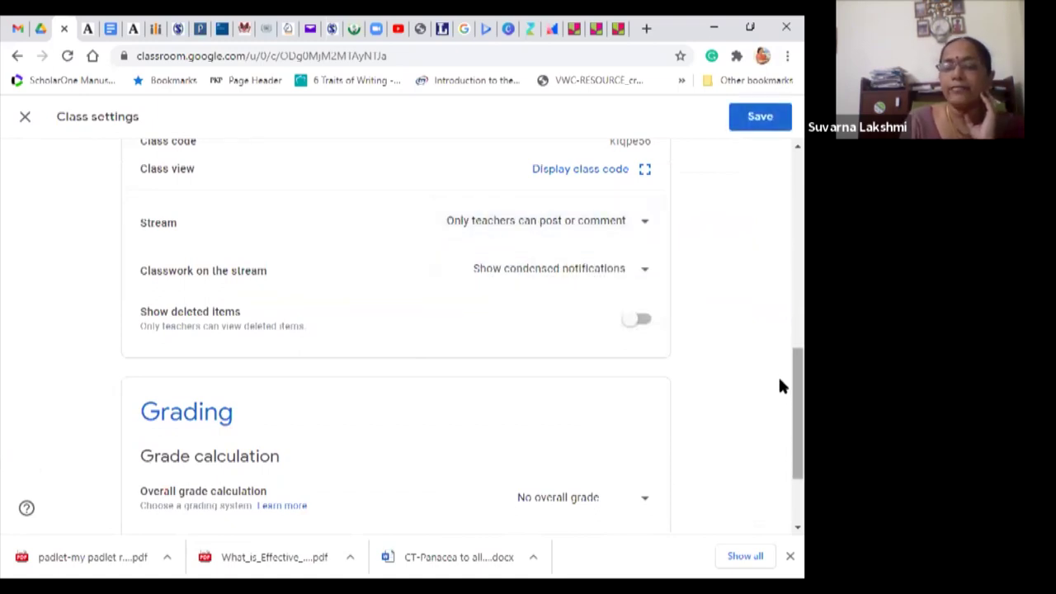
pyautogui.scroll(15, 781, 289)
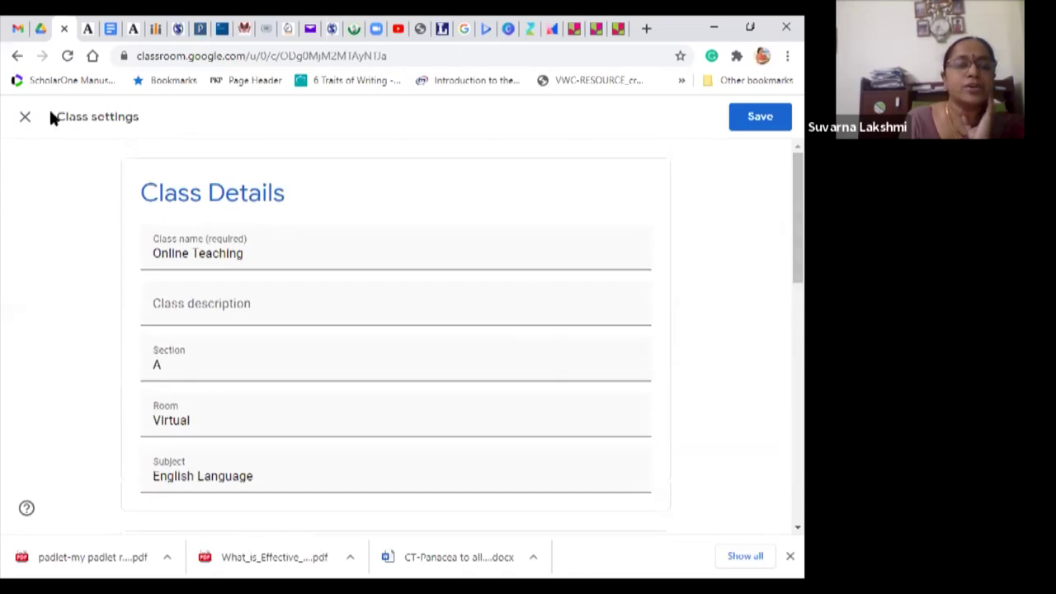
pyautogui.click(25, 120)
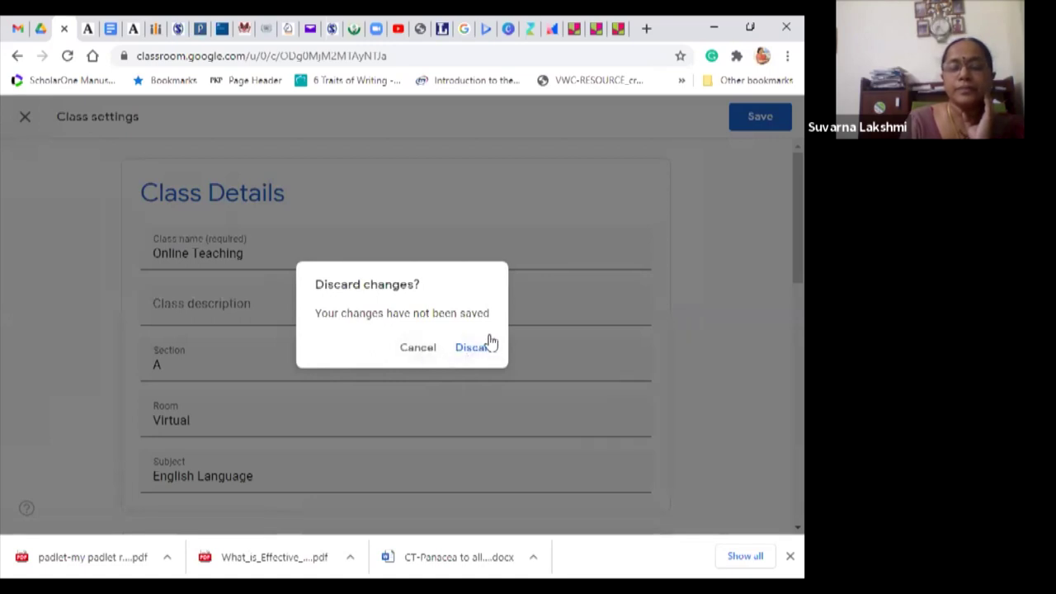
pyautogui.click(408, 350)
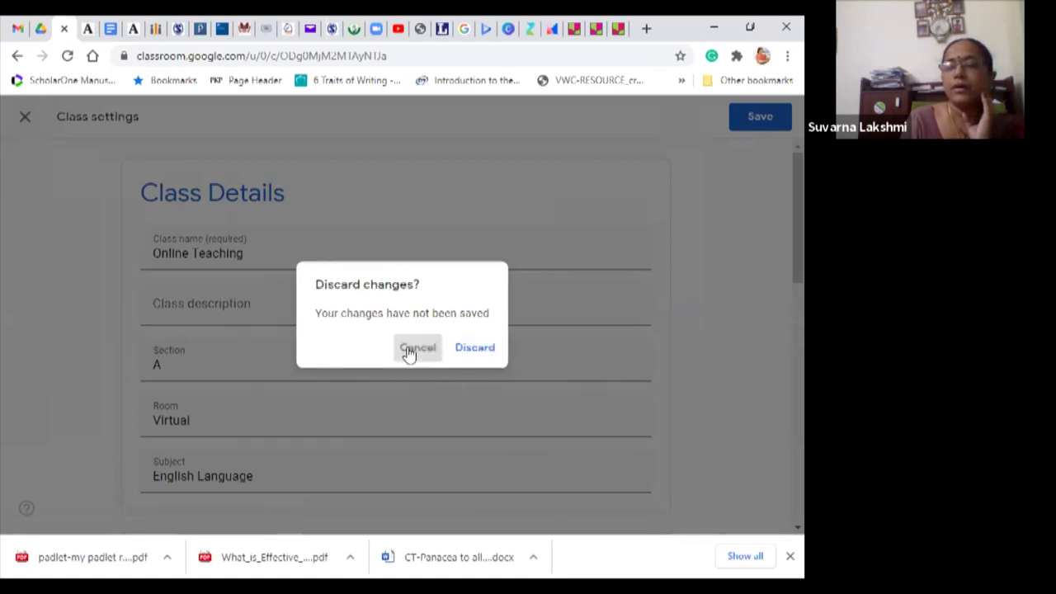
pyautogui.click(760, 116)
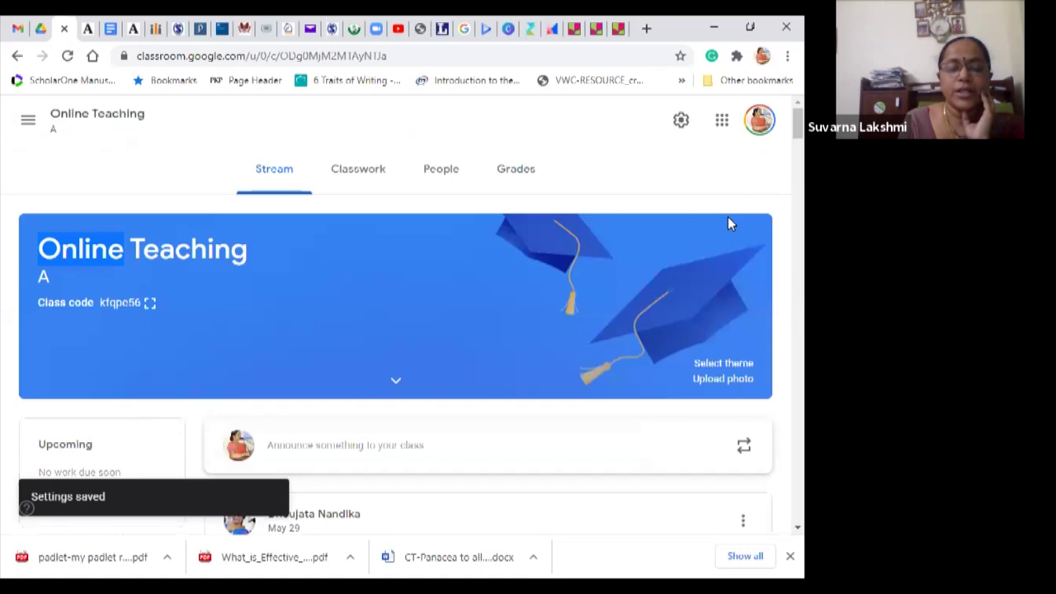
pyautogui.moveTo(780, 122); pyautogui.dragTo(779, 99)
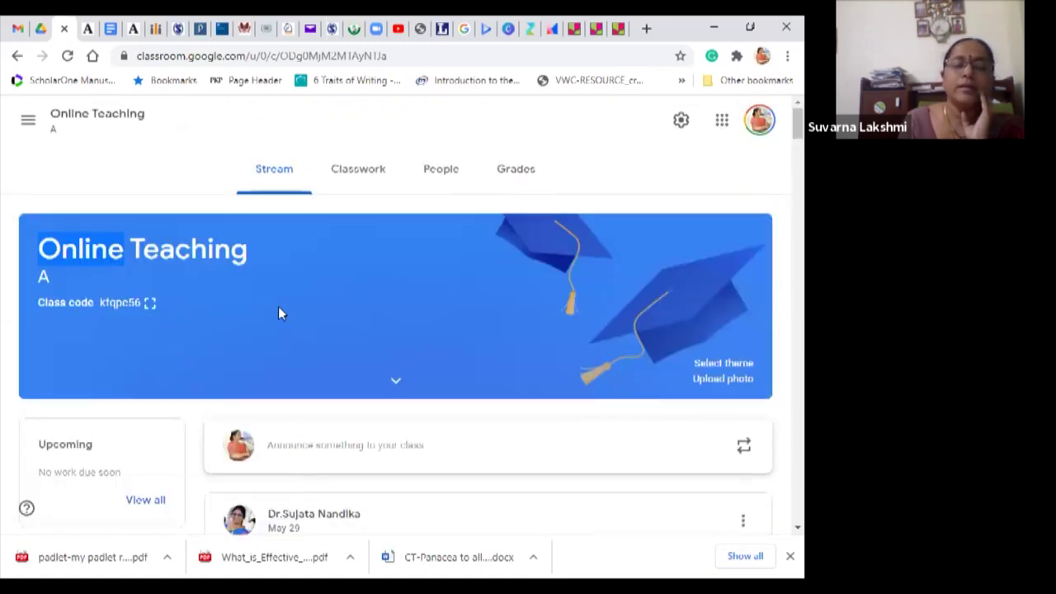
pyautogui.click(358, 169)
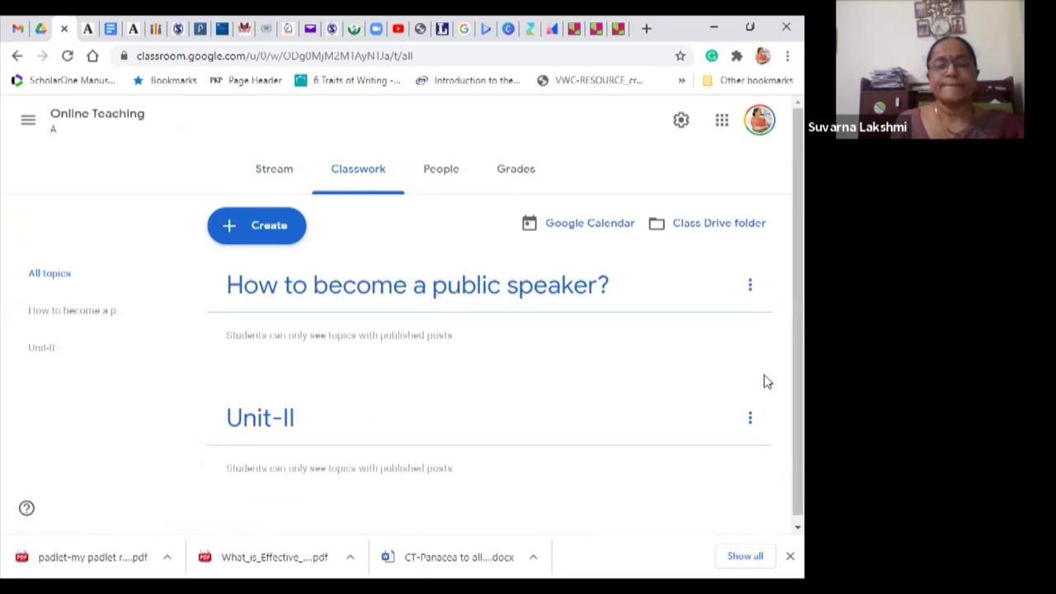
# Step: Preview the Create menu's classwork types on the Classwork page, dismissing it twice
pyautogui.scroll(-1, 780, 313)
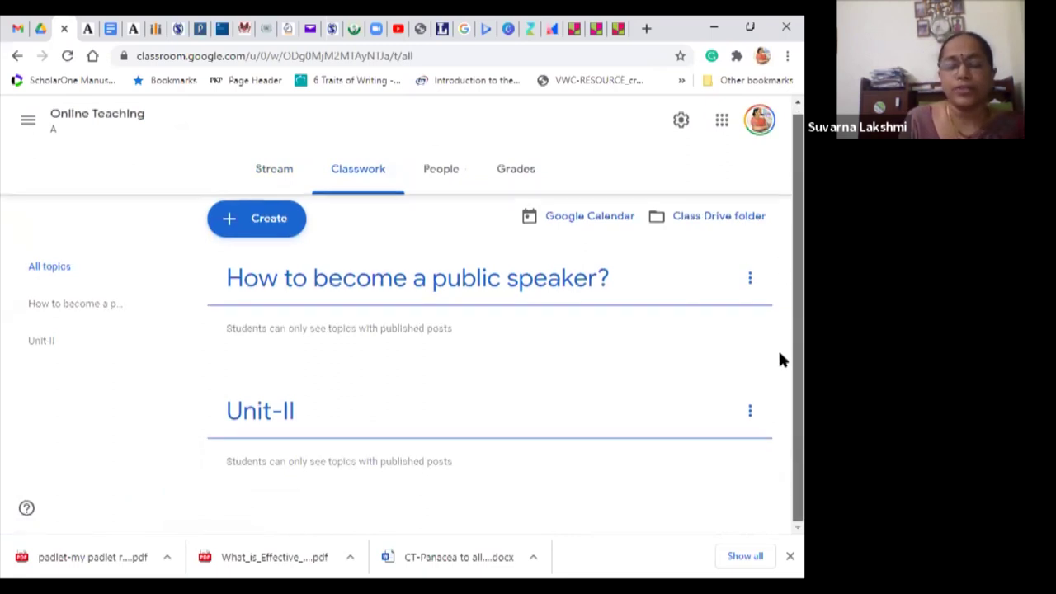
pyautogui.scroll(1, 780, 264)
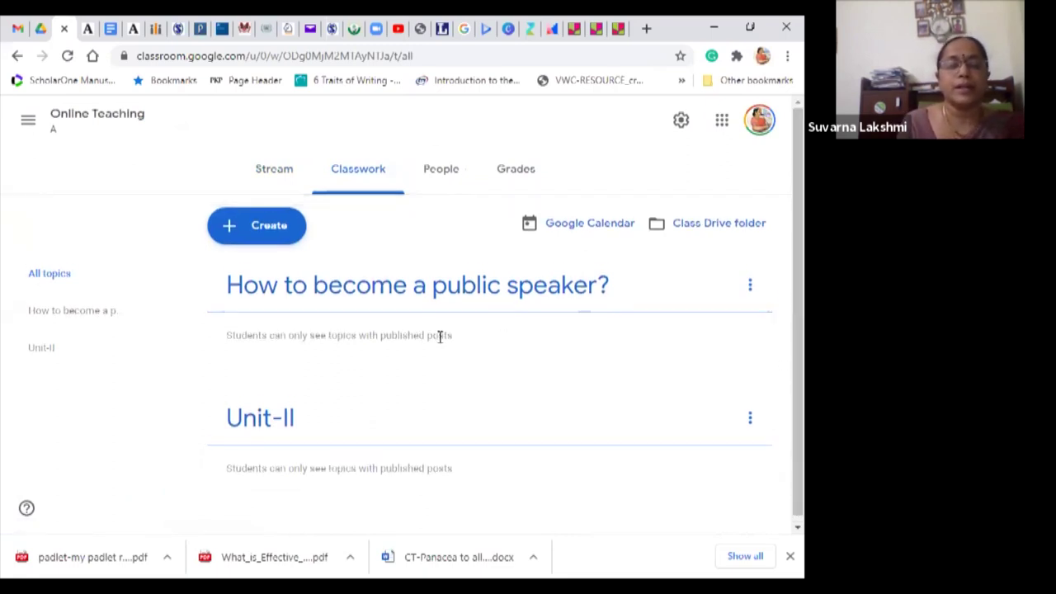
pyautogui.click(259, 229)
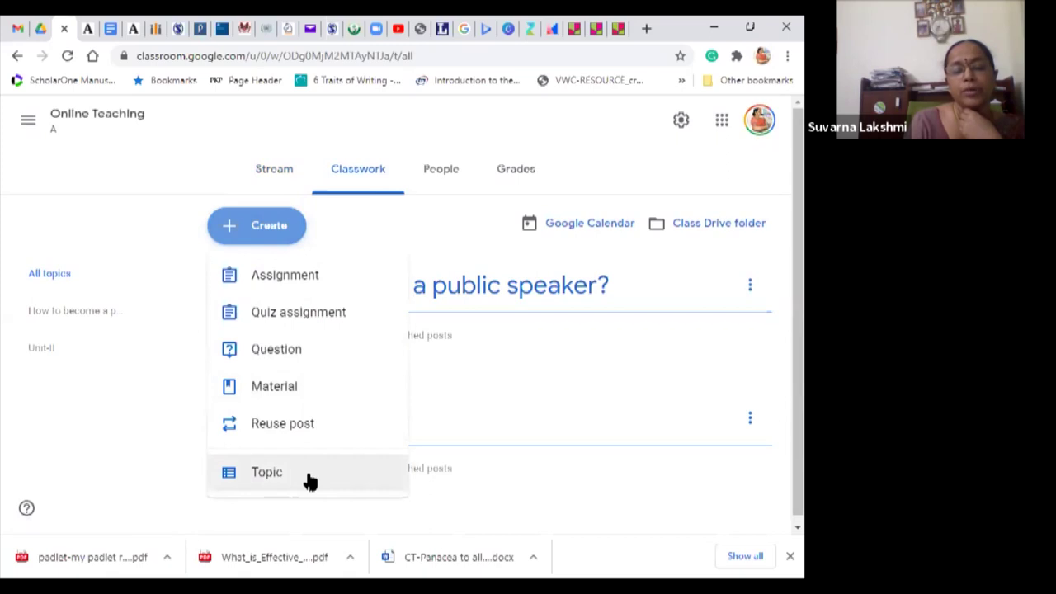
pyautogui.click(514, 389)
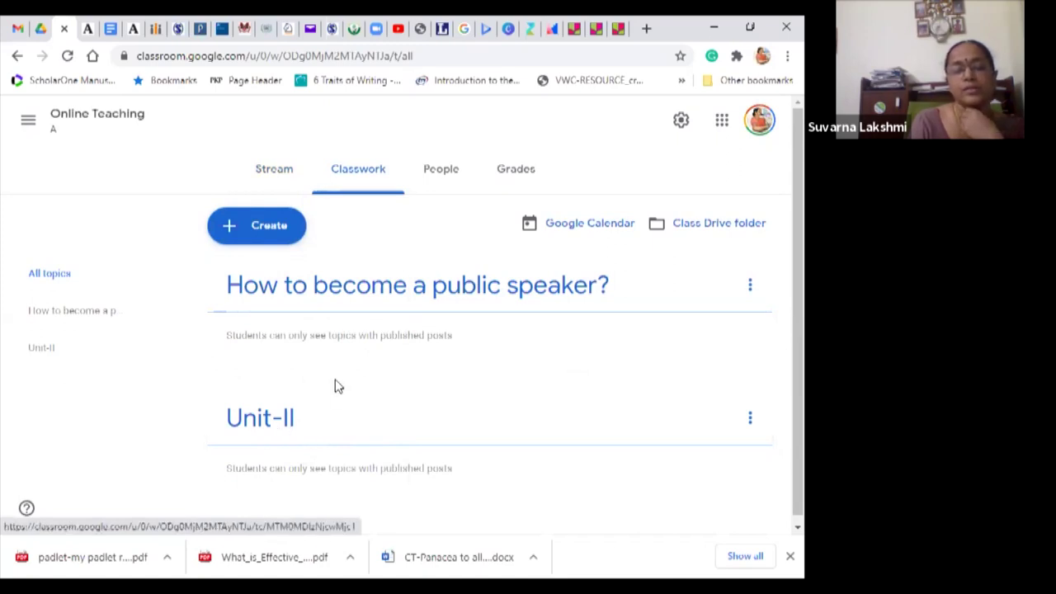
pyautogui.click(268, 232)
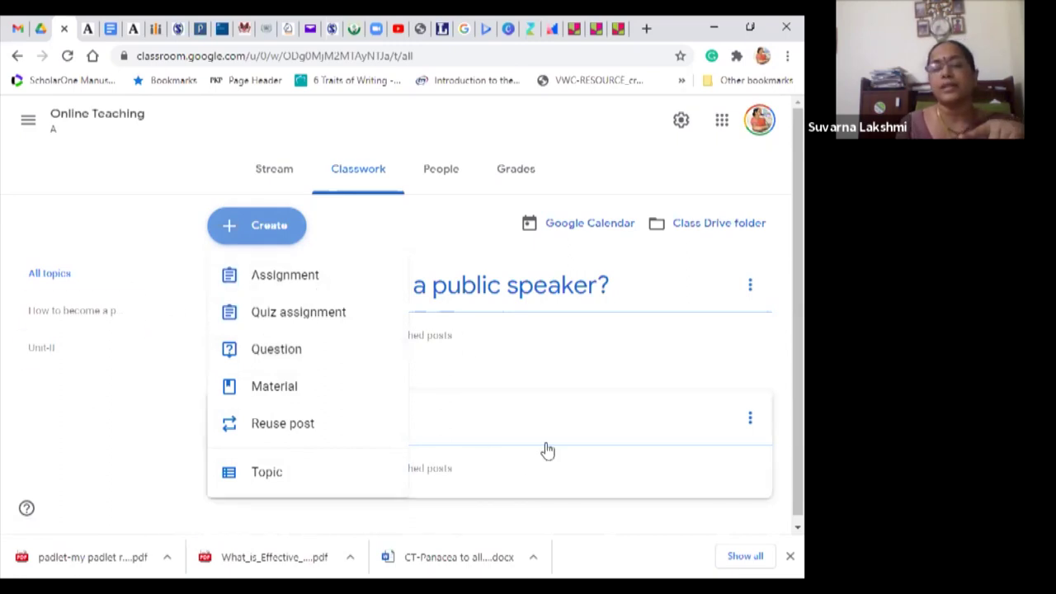
pyautogui.click(684, 363)
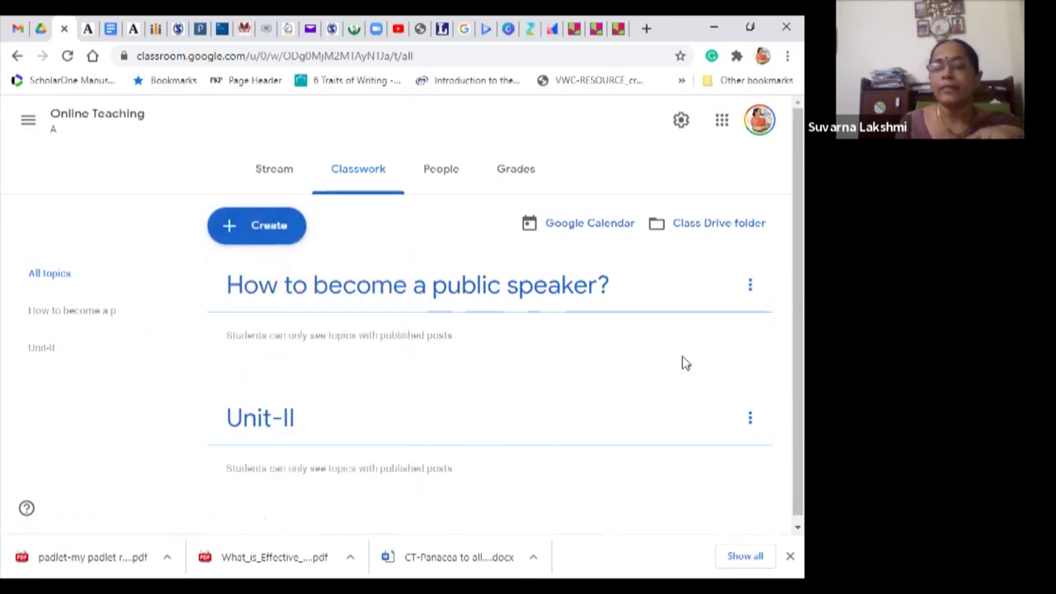
# Step: Check the class calendar in Google Calendar, then bring up the Create menu of post types
pyautogui.click(611, 229)
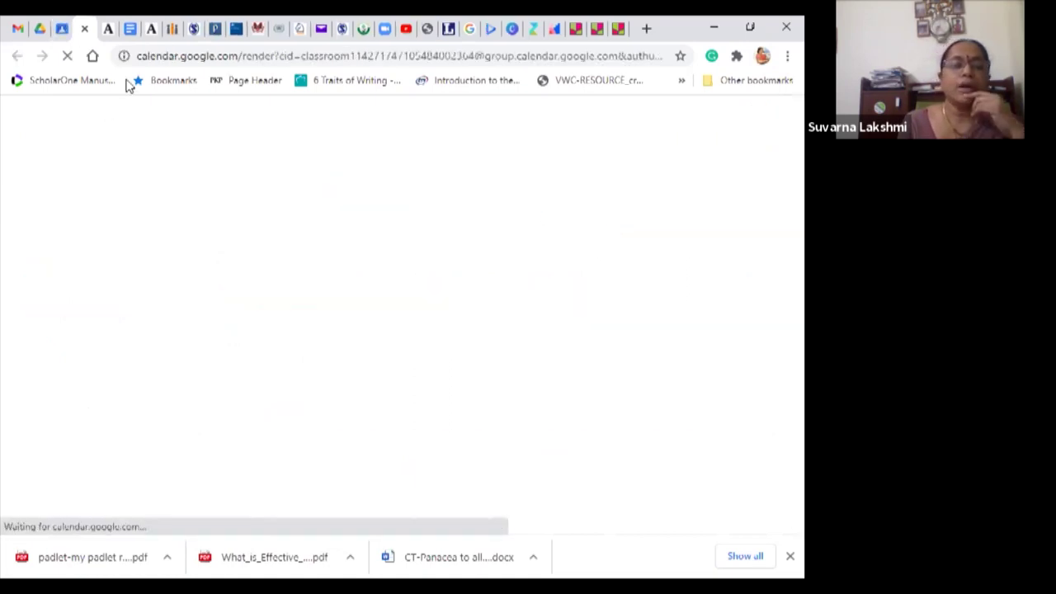
pyautogui.click(83, 31)
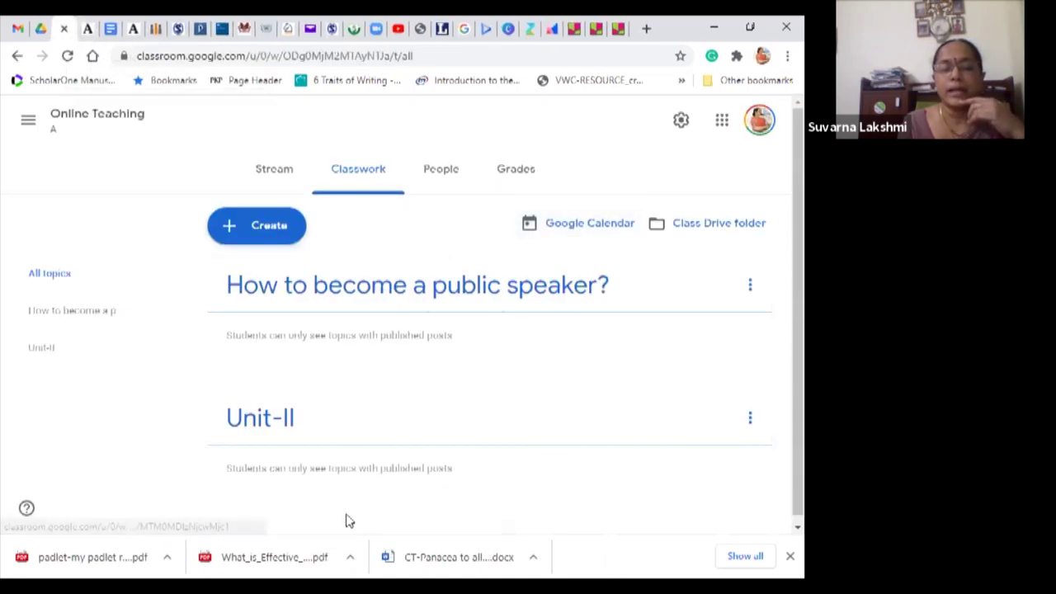
pyautogui.scroll(-1, 782, 261)
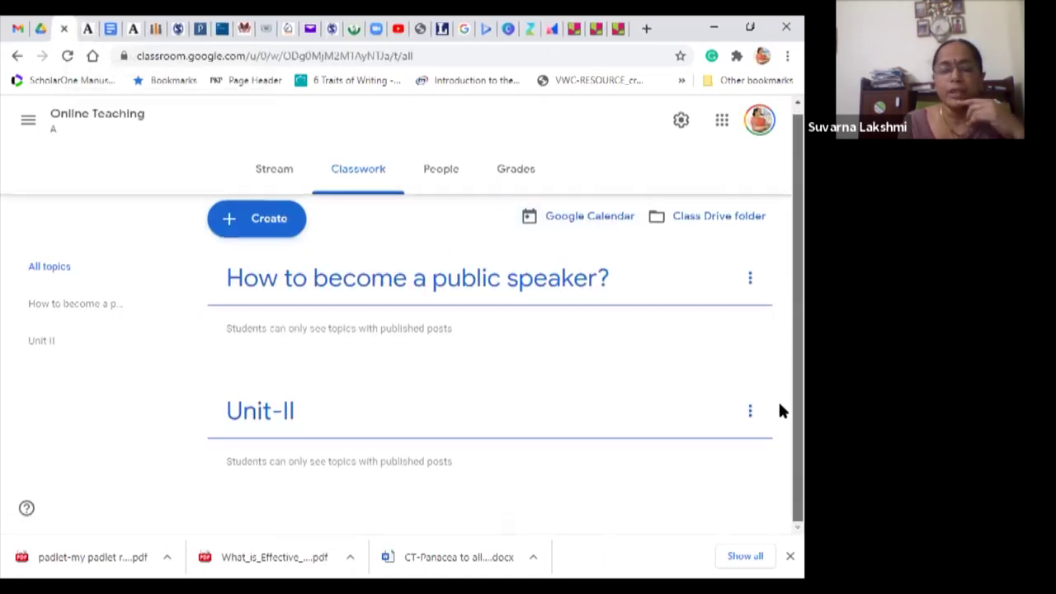
pyautogui.click(268, 221)
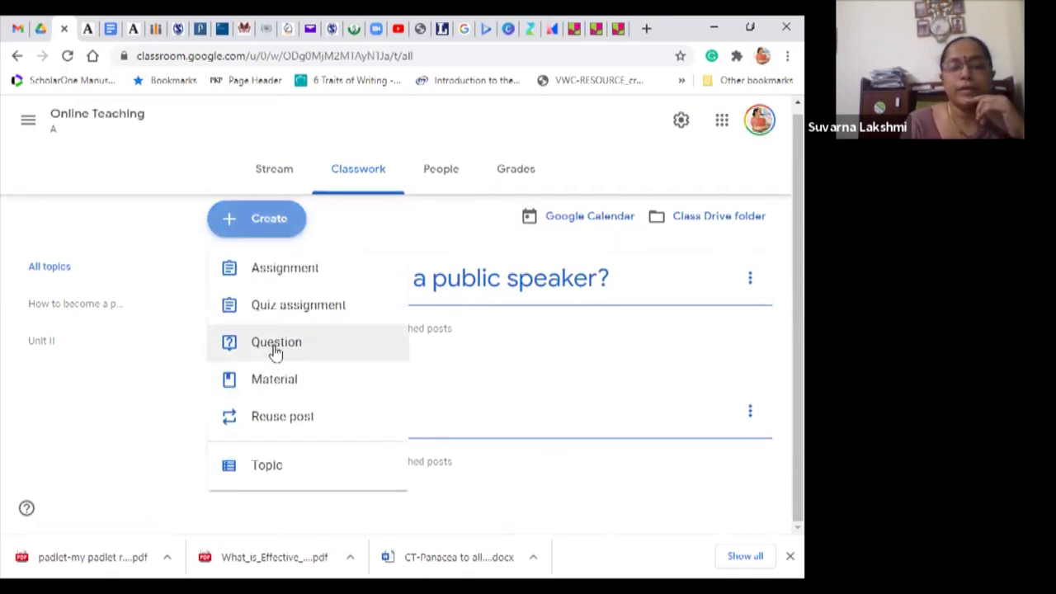
# Step: Start a Question post reading 'How well versed are you with google classroom?' as Short answer
pyautogui.click(276, 349)
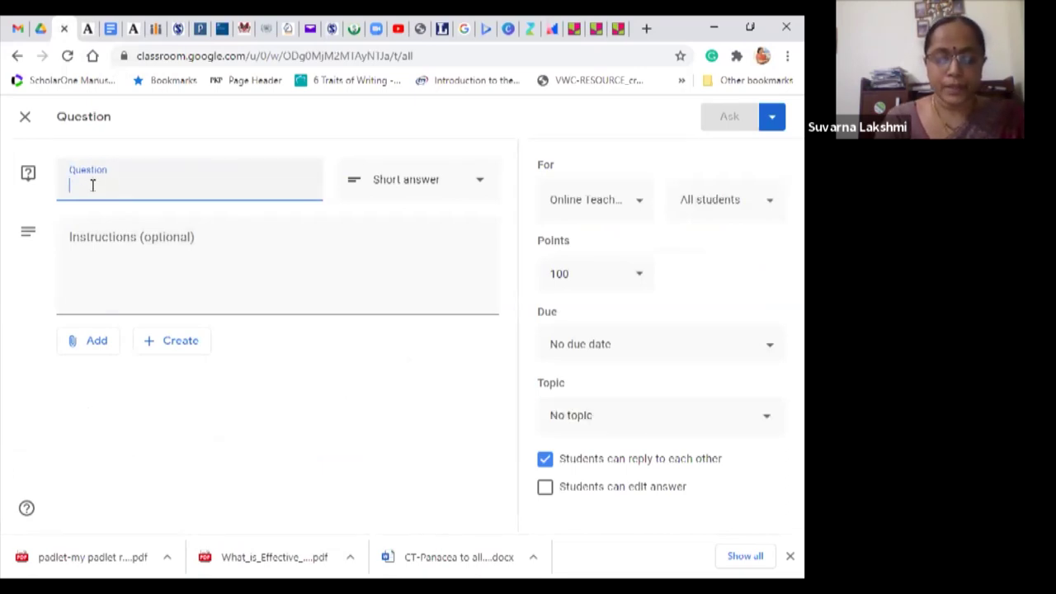
pyautogui.write('Ho')
pyautogui.write('w c')
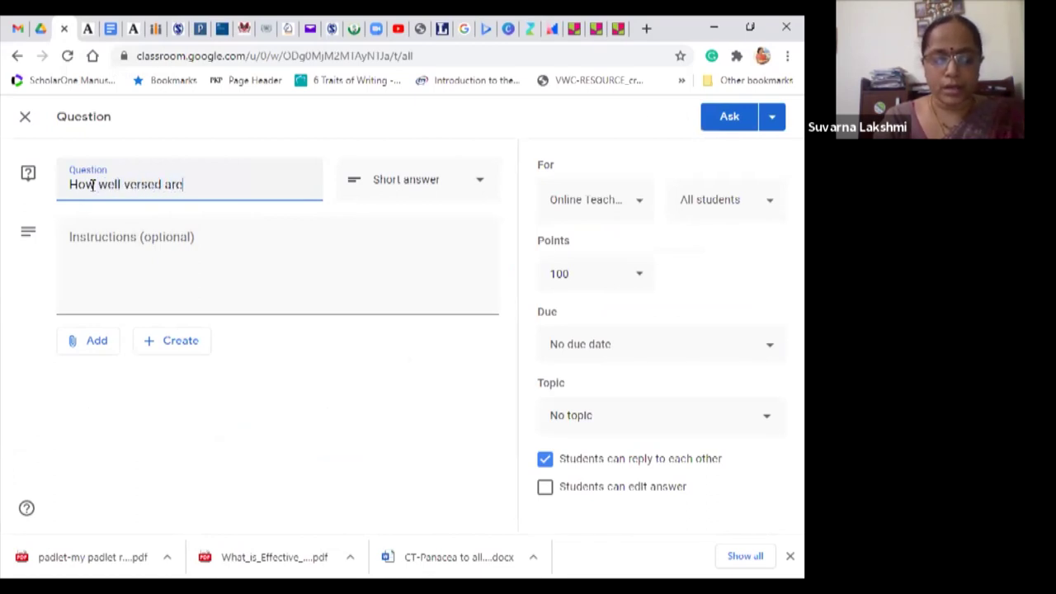
pyautogui.write(' you with')
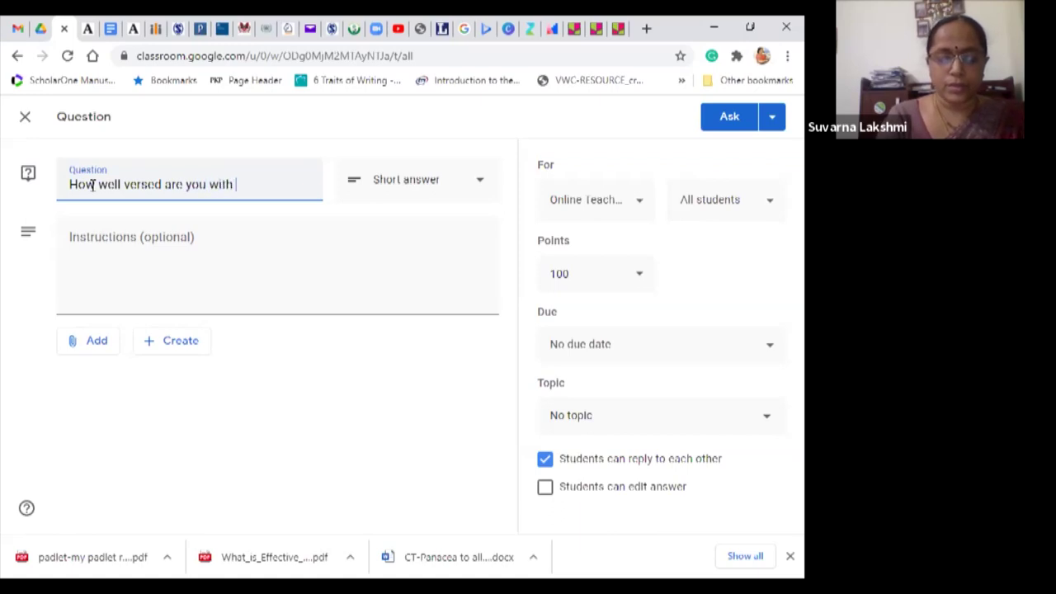
pyautogui.write(' google clasroom?')
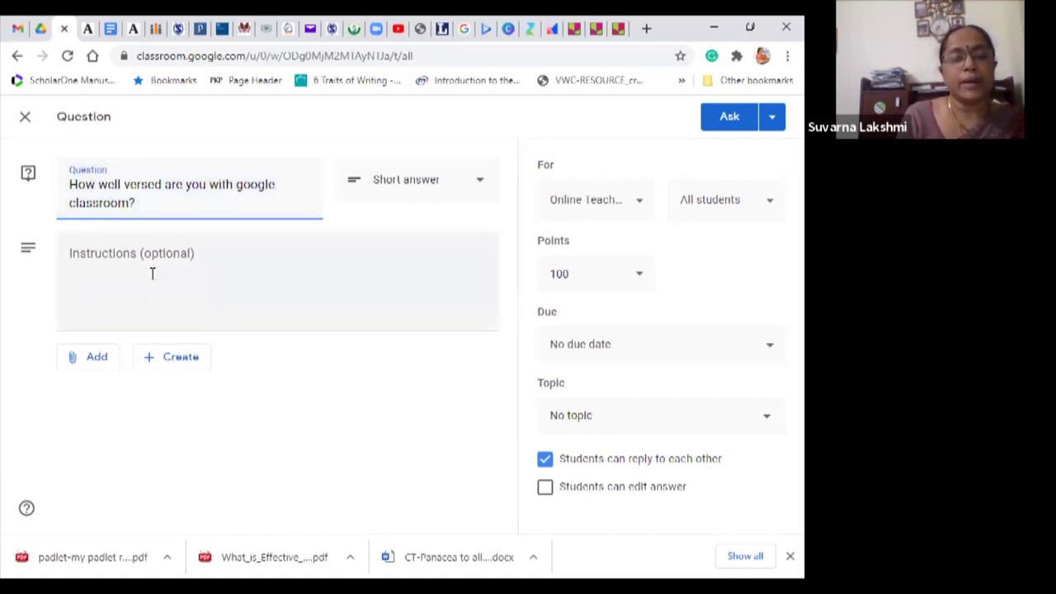
pyautogui.click(482, 183)
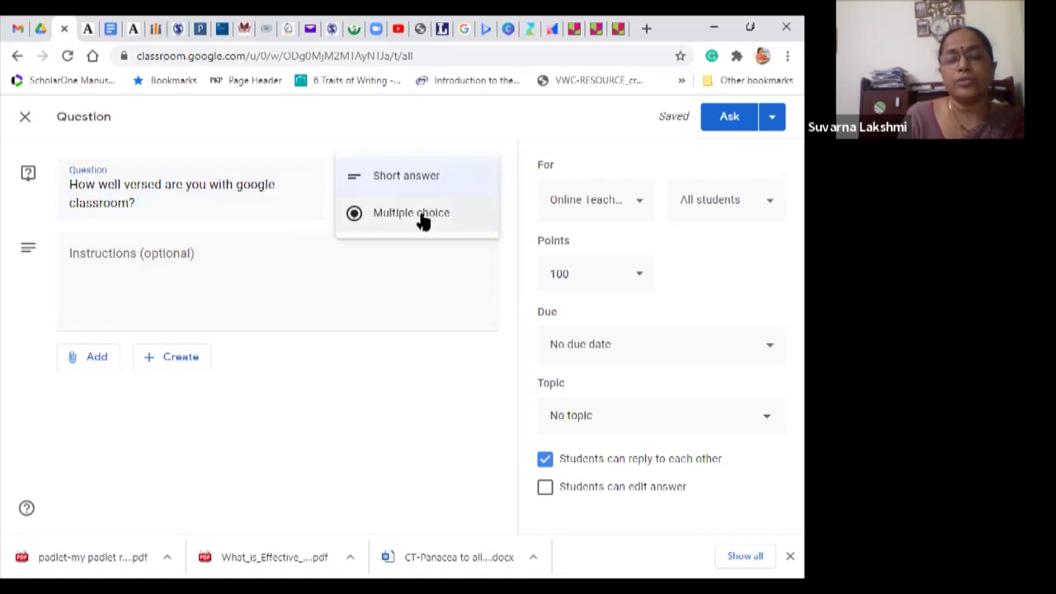
pyautogui.click(420, 182)
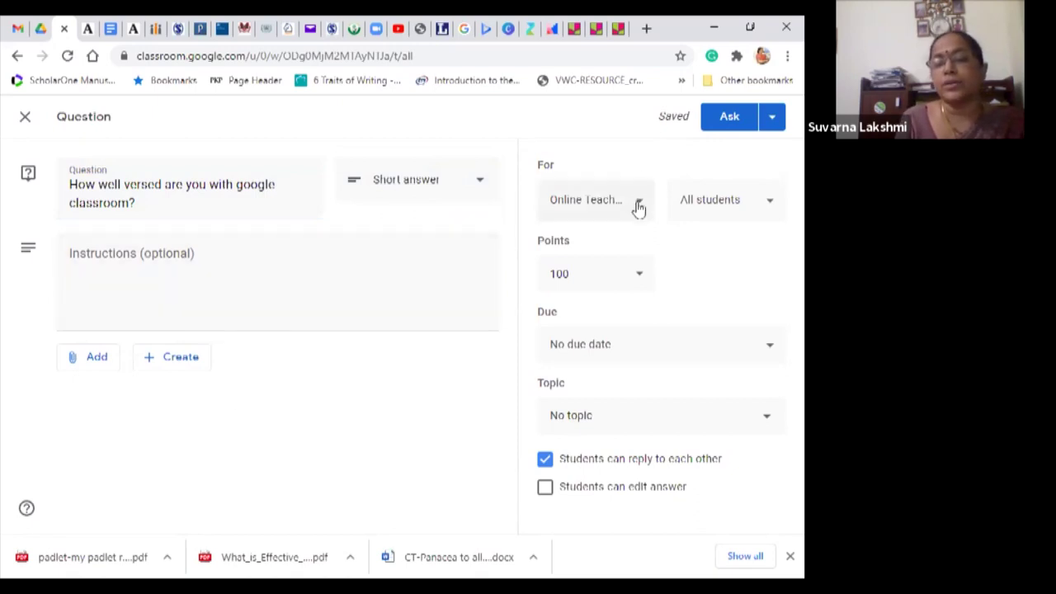
# Step: Open the recipient list and untick the first batch of students to exclude, re-adding one
pyautogui.click(773, 206)
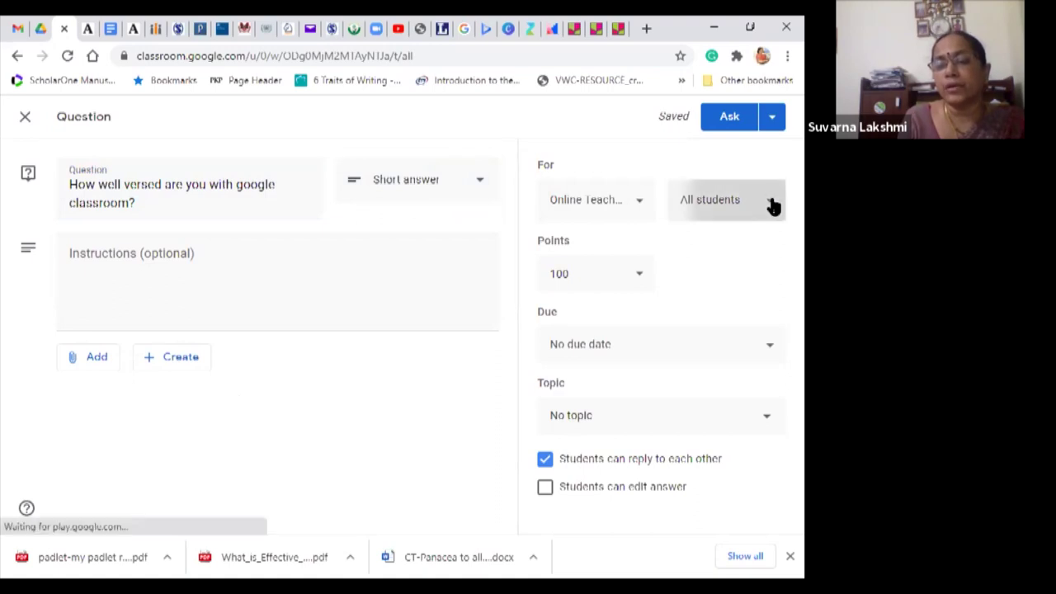
pyautogui.scroll(-1, 627, 512)
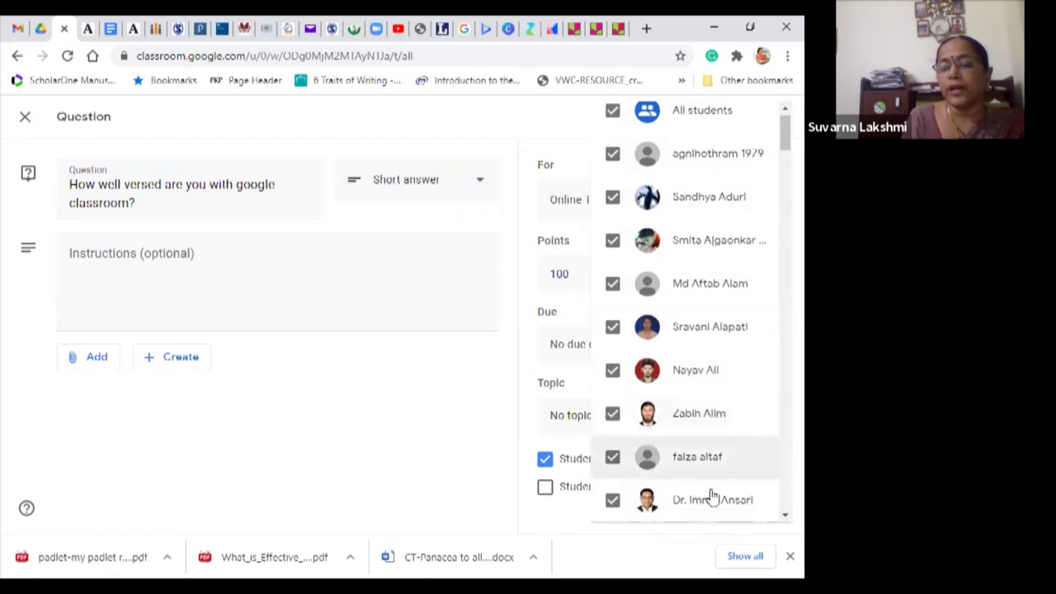
pyautogui.moveTo(781, 139); pyautogui.dragTo(764, 109)
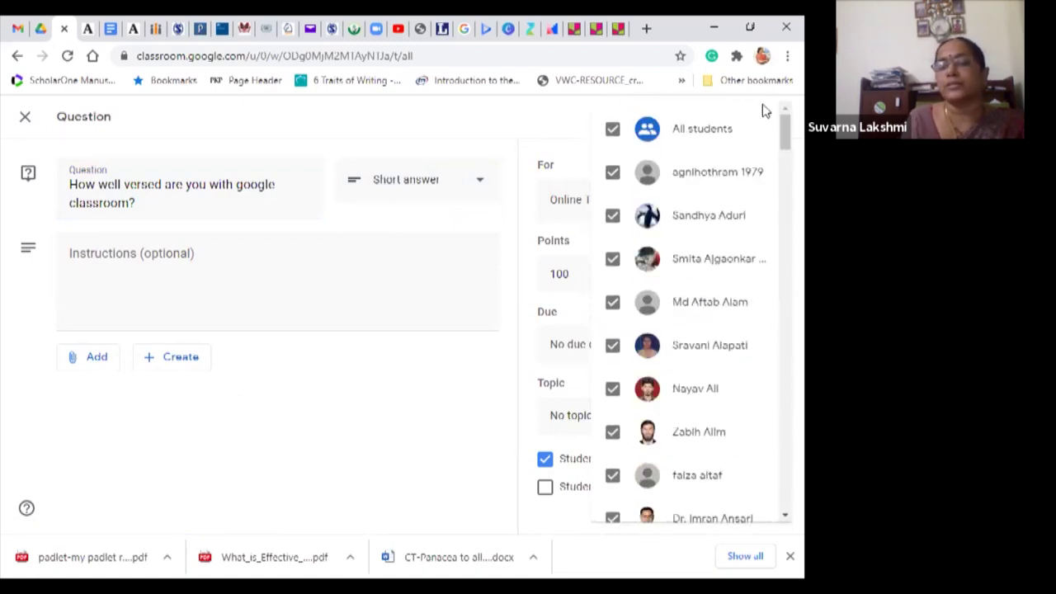
pyautogui.click(611, 218)
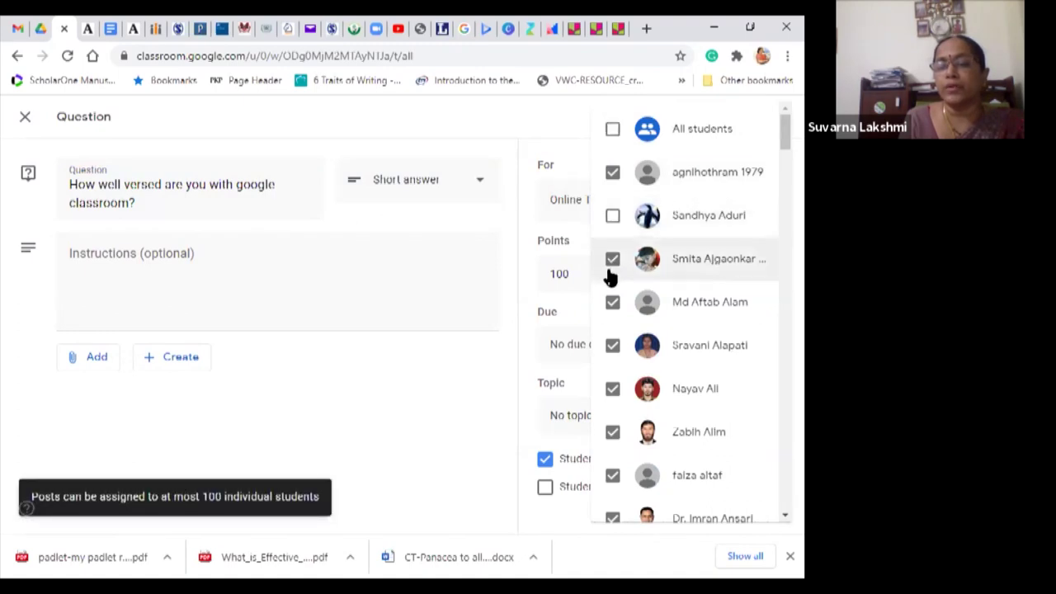
pyautogui.click(613, 277)
pyautogui.click(612, 305)
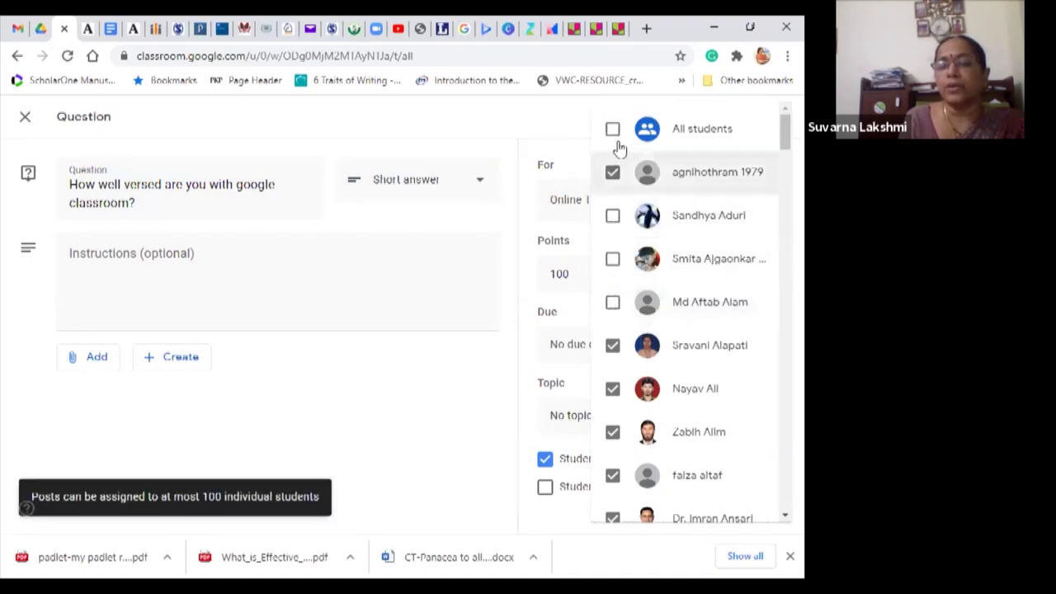
pyautogui.click(612, 175)
pyautogui.click(613, 347)
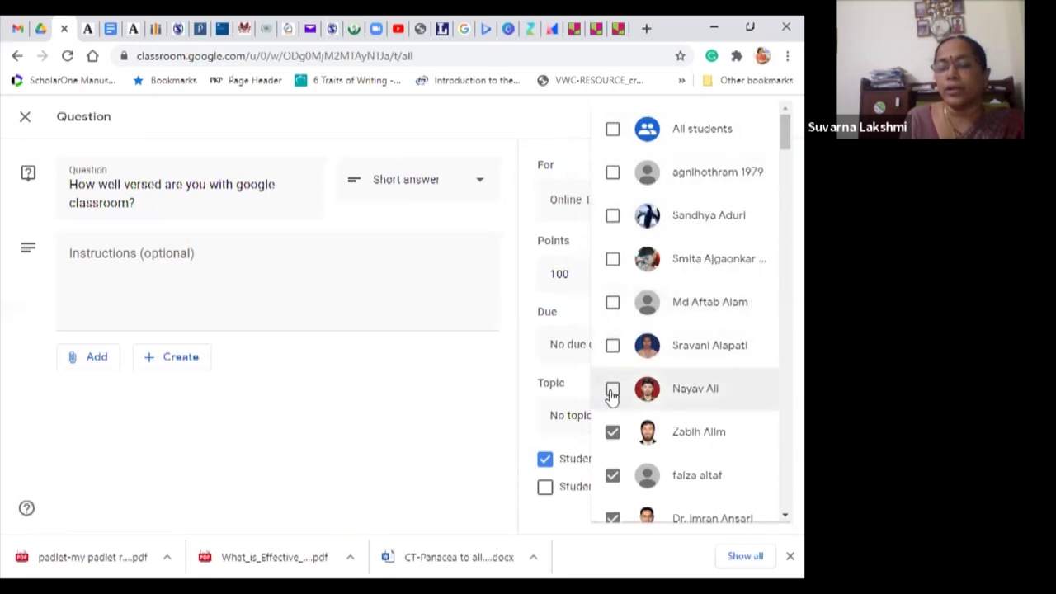
pyautogui.click(612, 389)
pyautogui.scroll(-1, 709, 512)
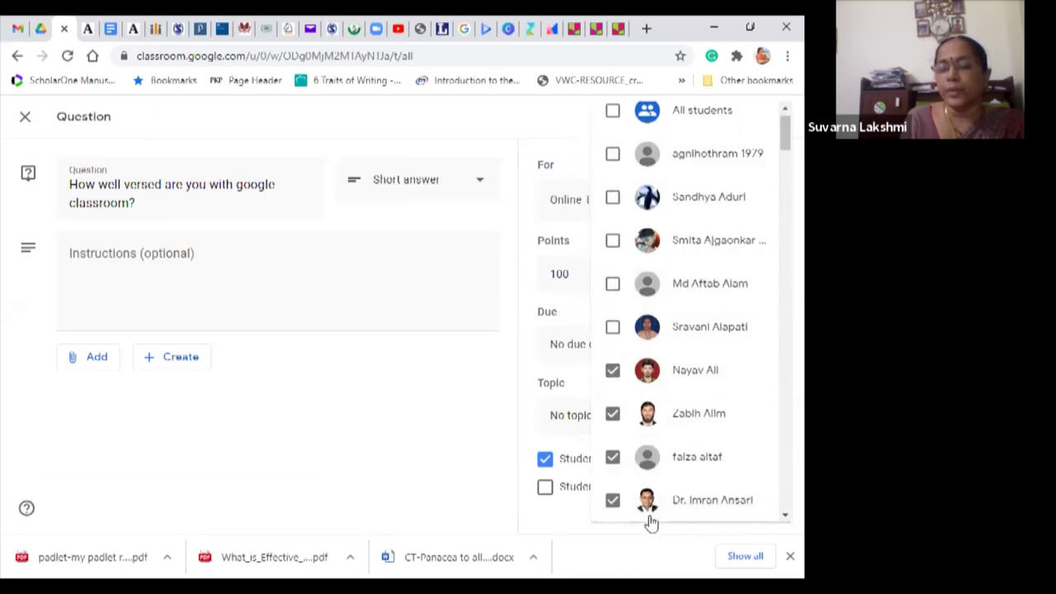
pyautogui.scroll(-4, 780, 514)
pyautogui.scroll(-4, 782, 515)
# Step: Untick the remaining excluded students further down, leaving the question assigned to 94 students
pyautogui.click(613, 279)
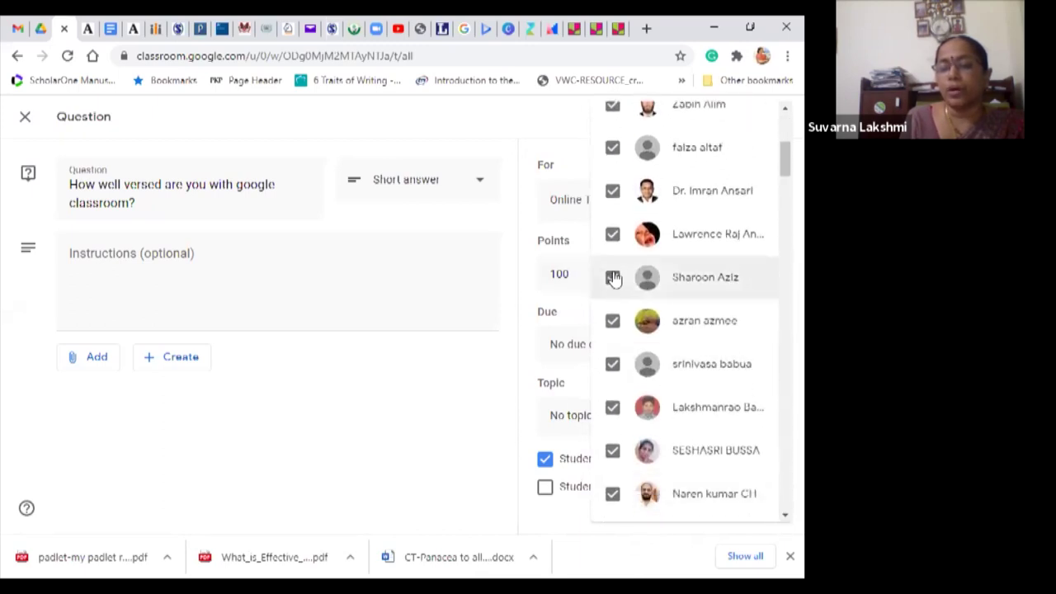
pyautogui.click(612, 322)
pyautogui.click(612, 365)
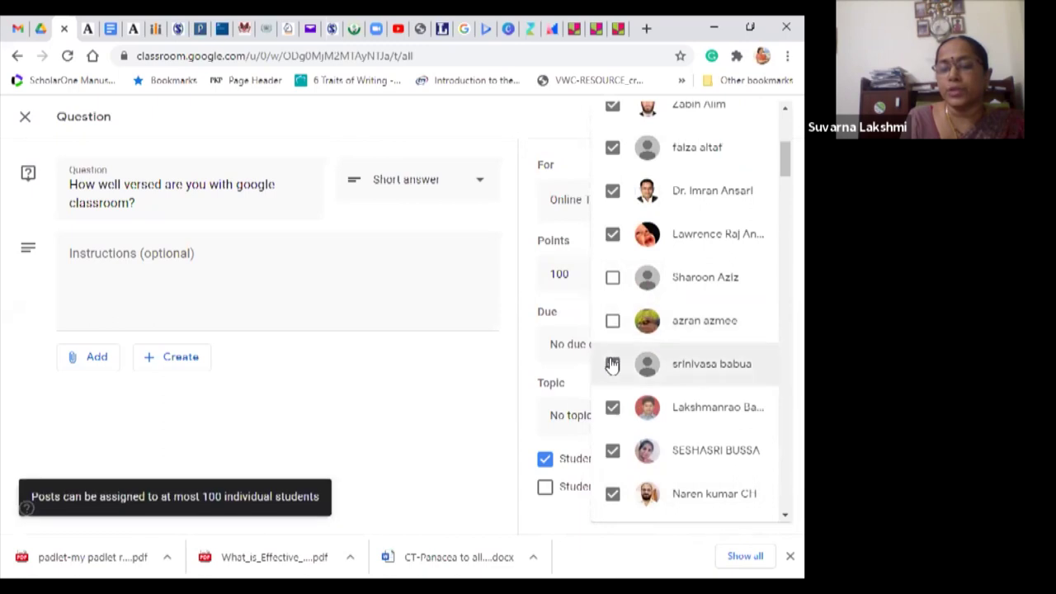
pyautogui.click(613, 408)
pyautogui.click(612, 451)
pyautogui.click(612, 494)
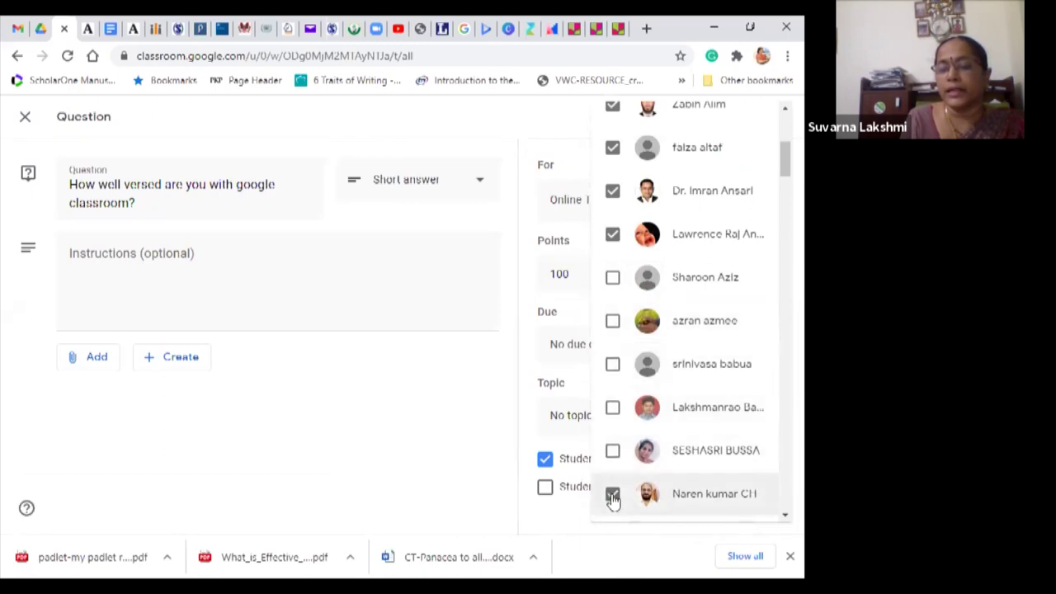
pyautogui.scroll(-2, 781, 518)
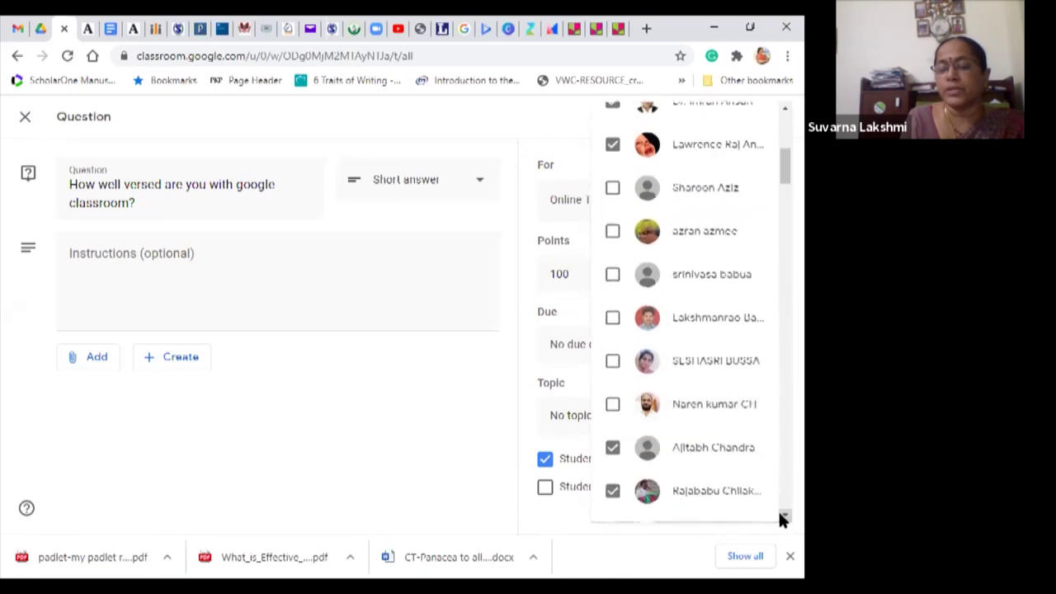
pyautogui.click(611, 374)
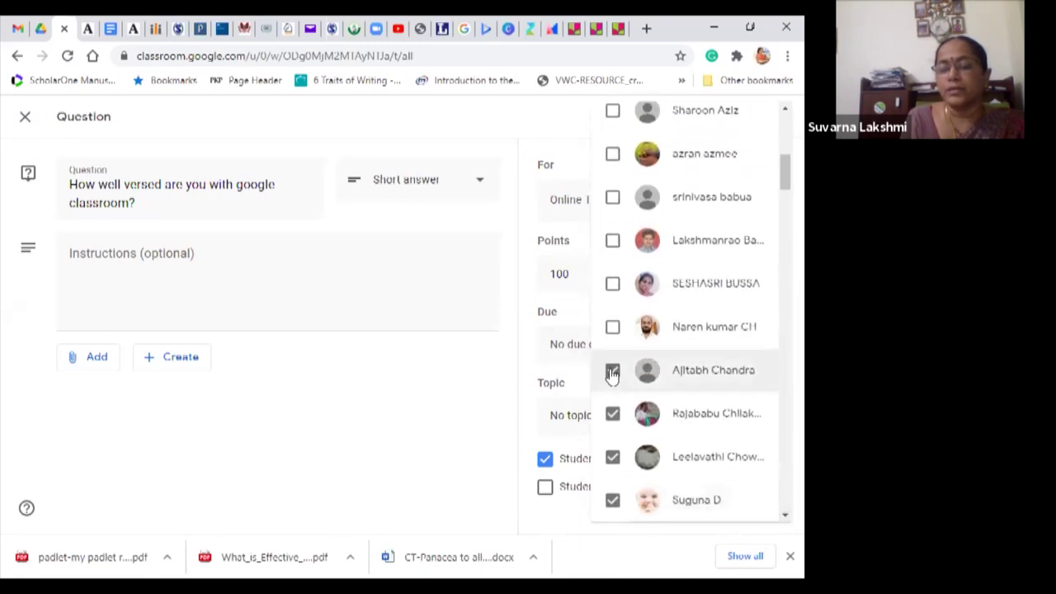
pyautogui.click(612, 457)
pyautogui.click(613, 503)
pyautogui.click(613, 415)
pyautogui.scroll(1, 743, 132)
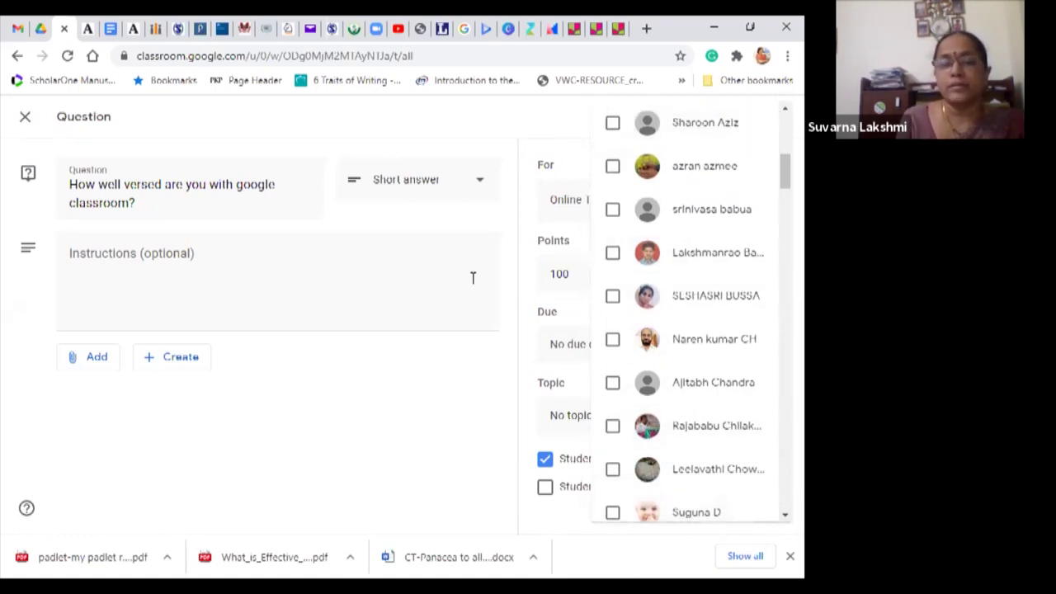
pyautogui.click(462, 375)
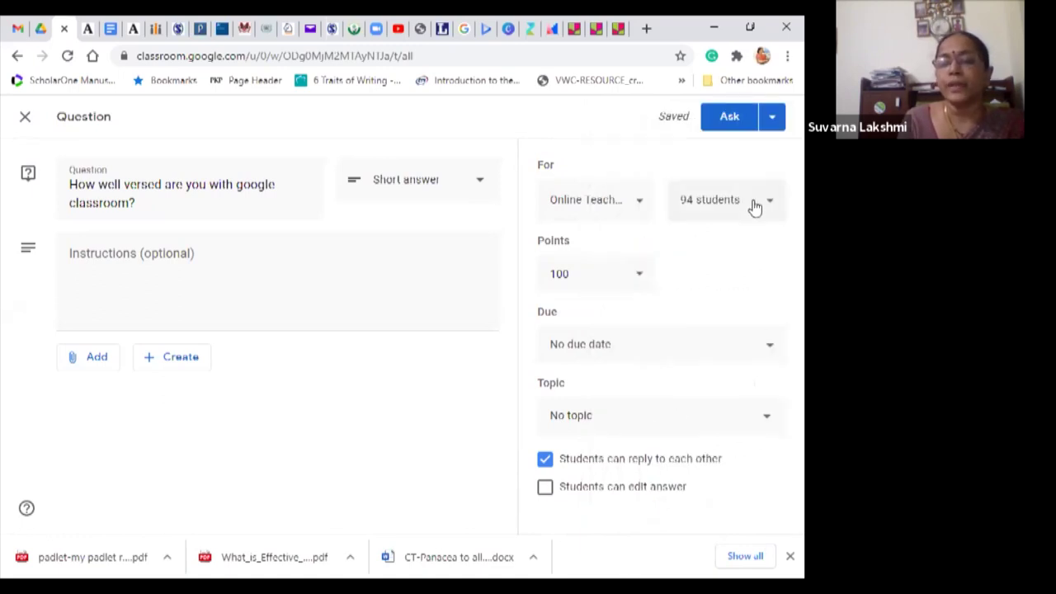
# Step: Make the question worth 3 points and due Dec 5, 2020 at 5:00 PM
pyautogui.click(642, 280)
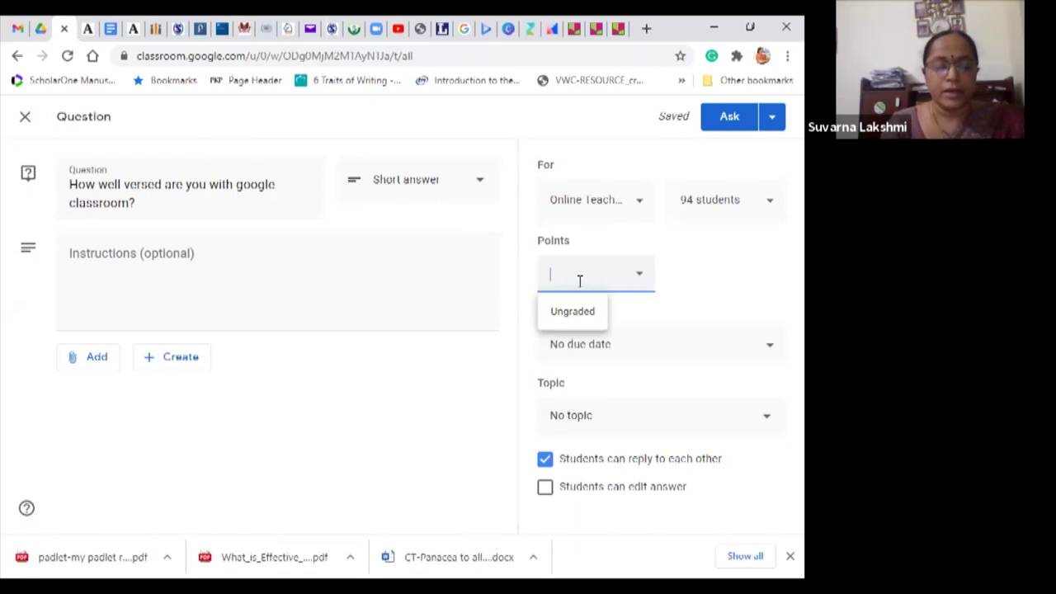
pyautogui.click(691, 297)
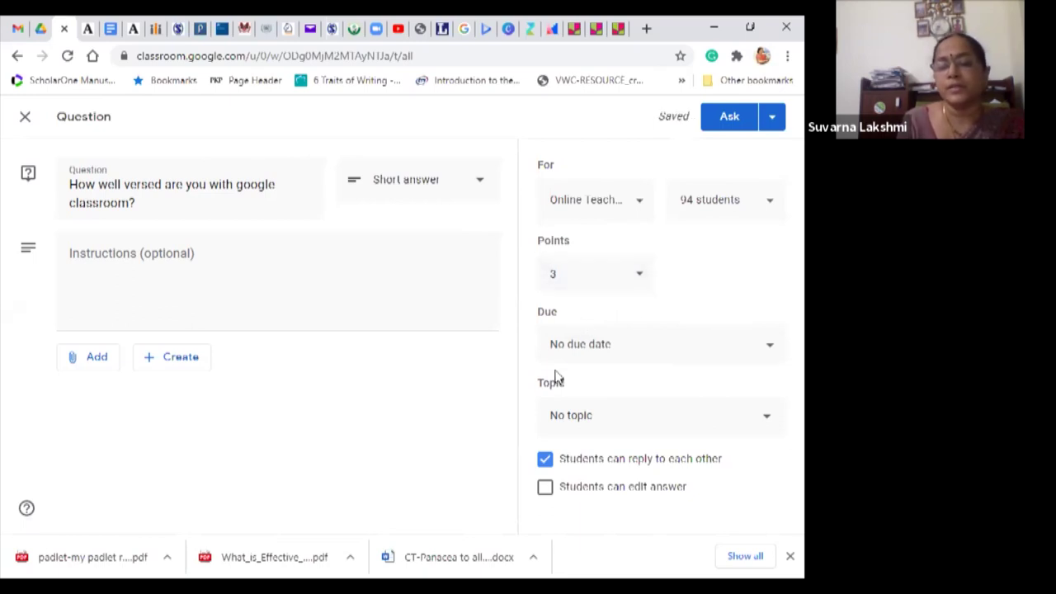
pyautogui.click(772, 346)
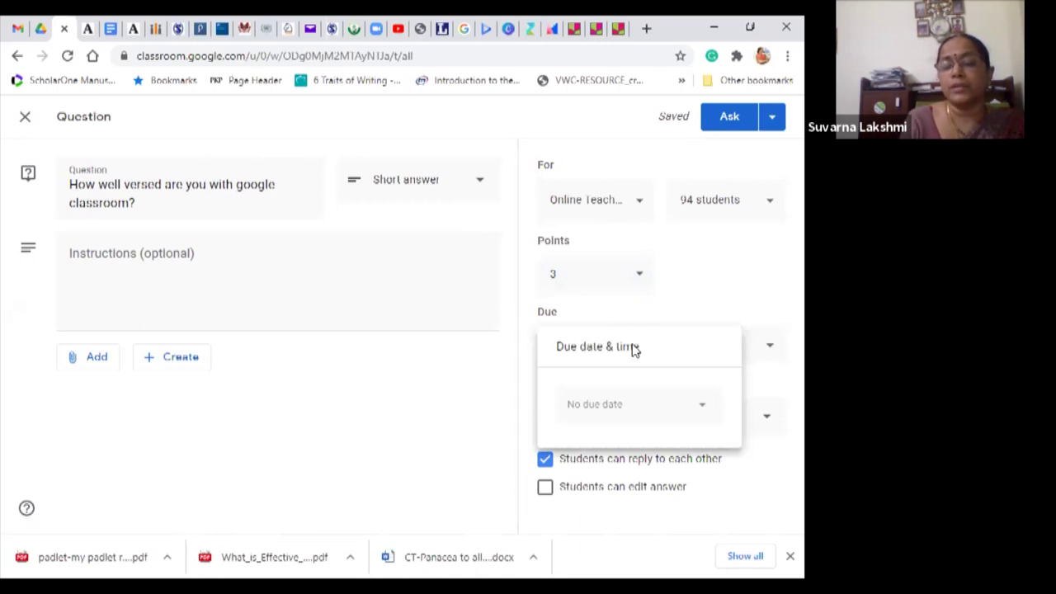
pyautogui.click(704, 410)
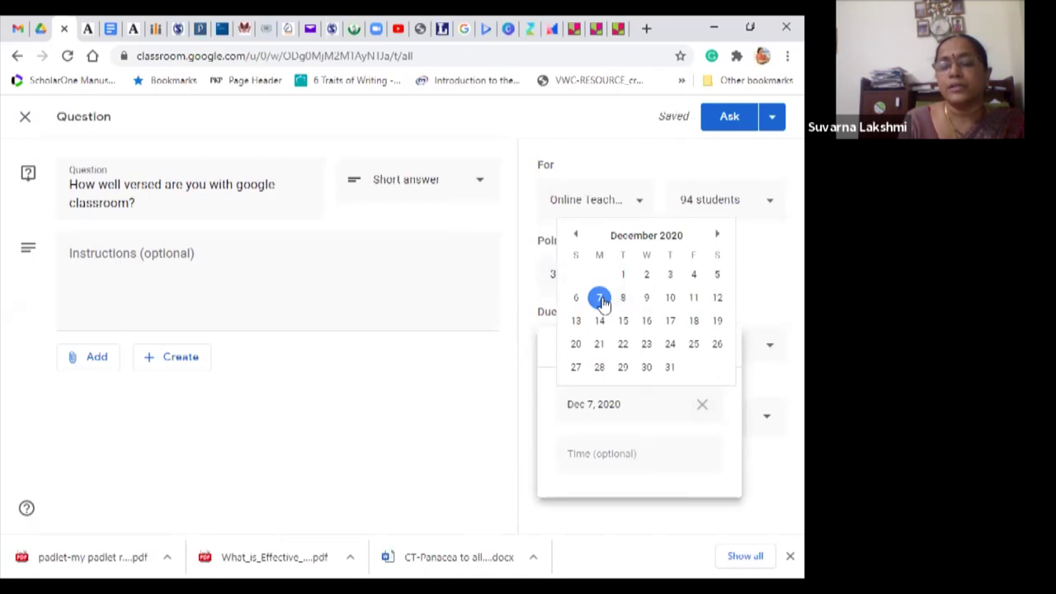
pyautogui.click(716, 278)
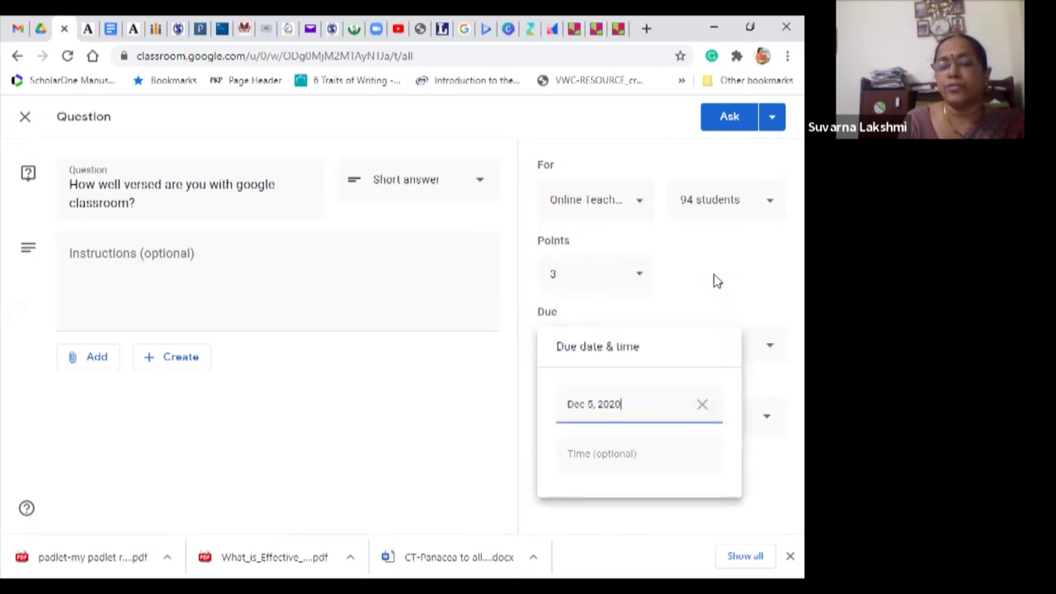
pyautogui.click(583, 455)
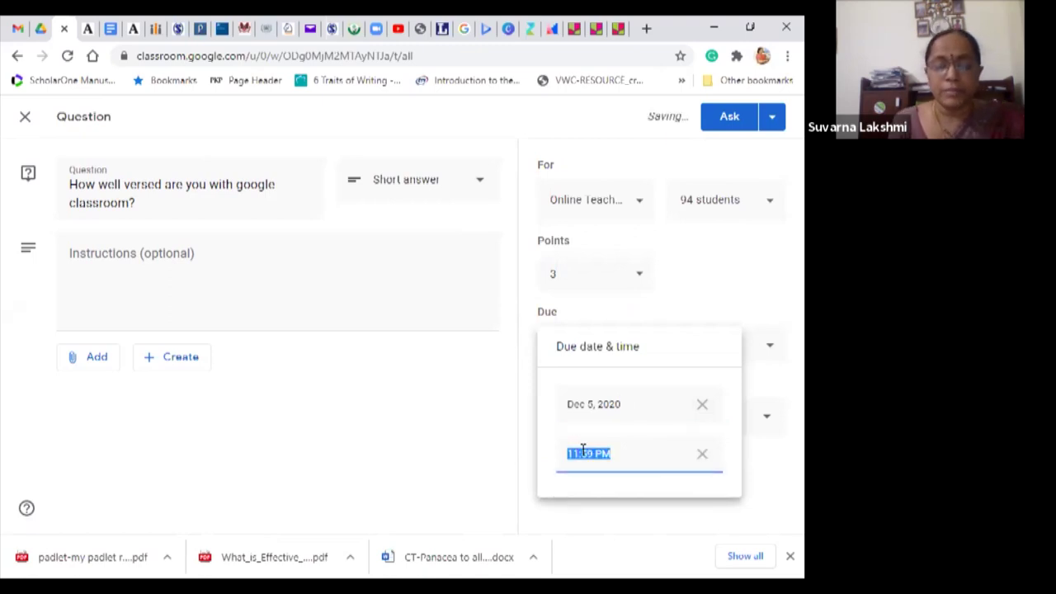
pyautogui.write('5')
pyautogui.write(' pm')
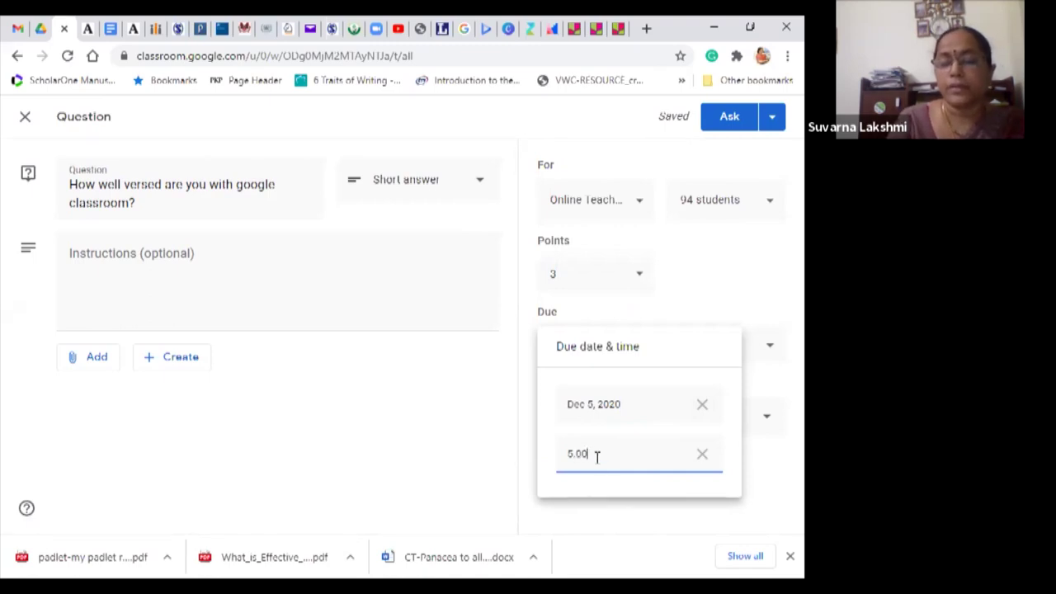
pyautogui.click(626, 507)
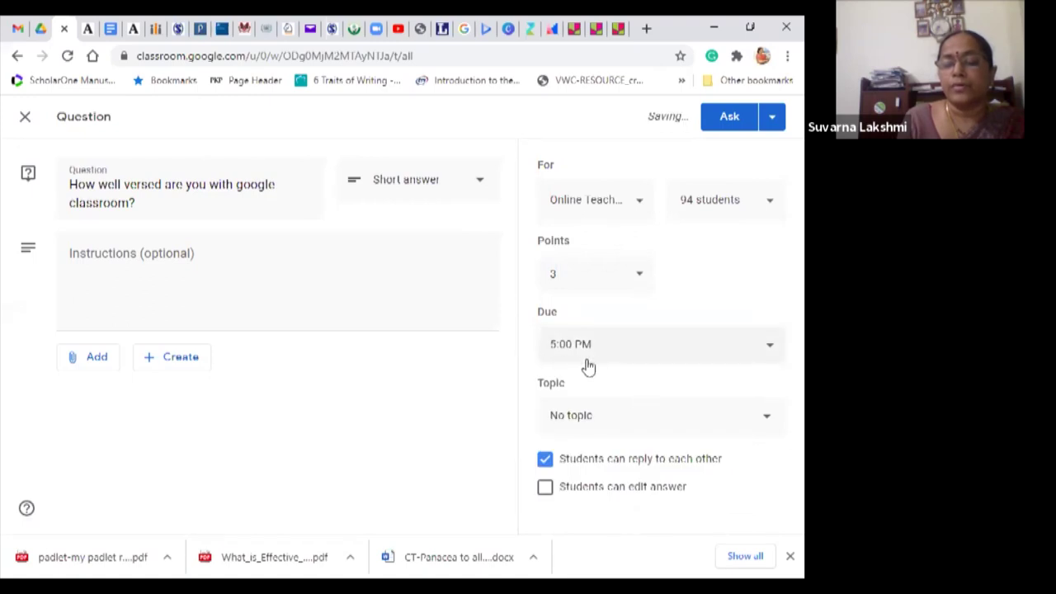
# Step: File the question under 'How to become a public speaker?' and attach a new blank Google Doc
pyautogui.click(767, 422)
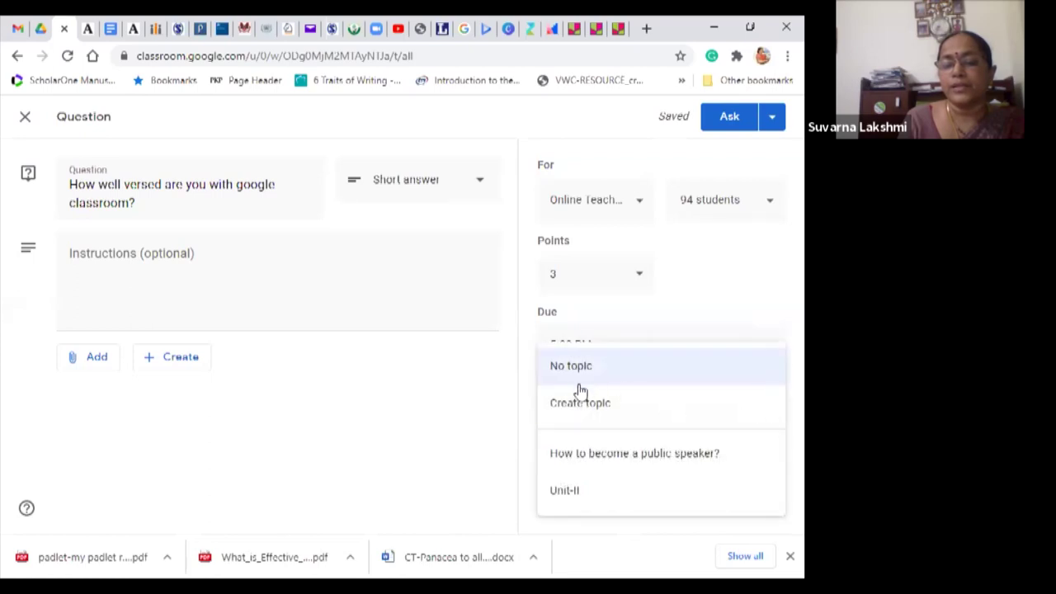
pyautogui.click(584, 463)
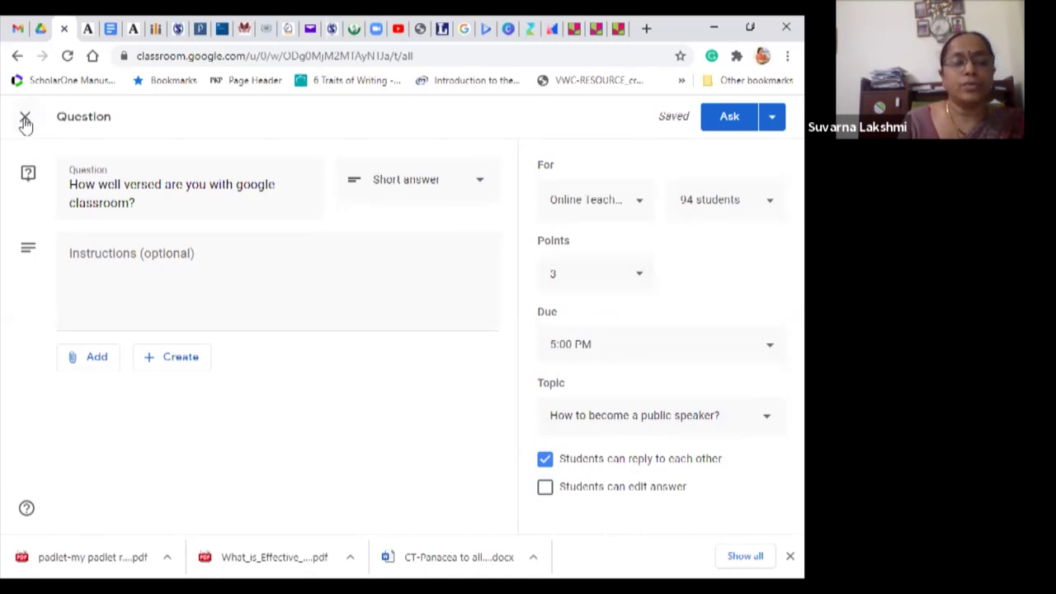
pyautogui.click(185, 363)
pyautogui.click(364, 440)
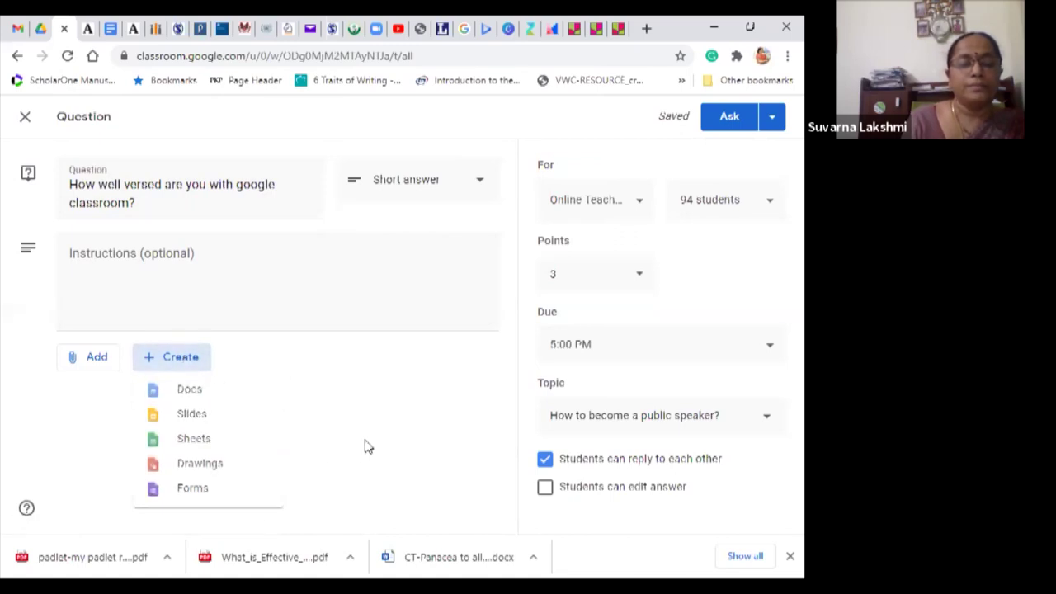
pyautogui.click(177, 361)
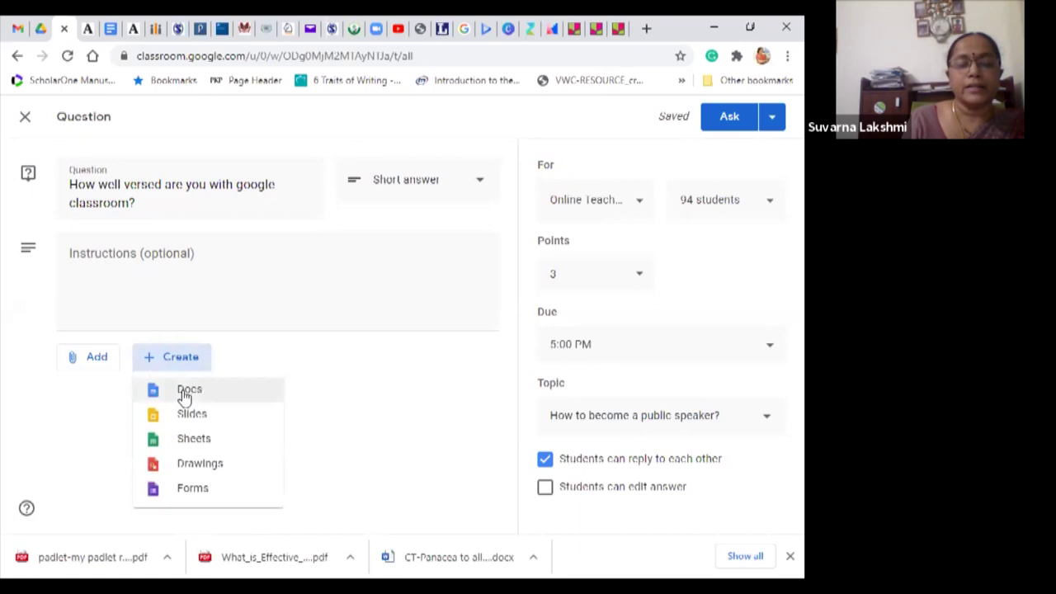
pyautogui.click(184, 392)
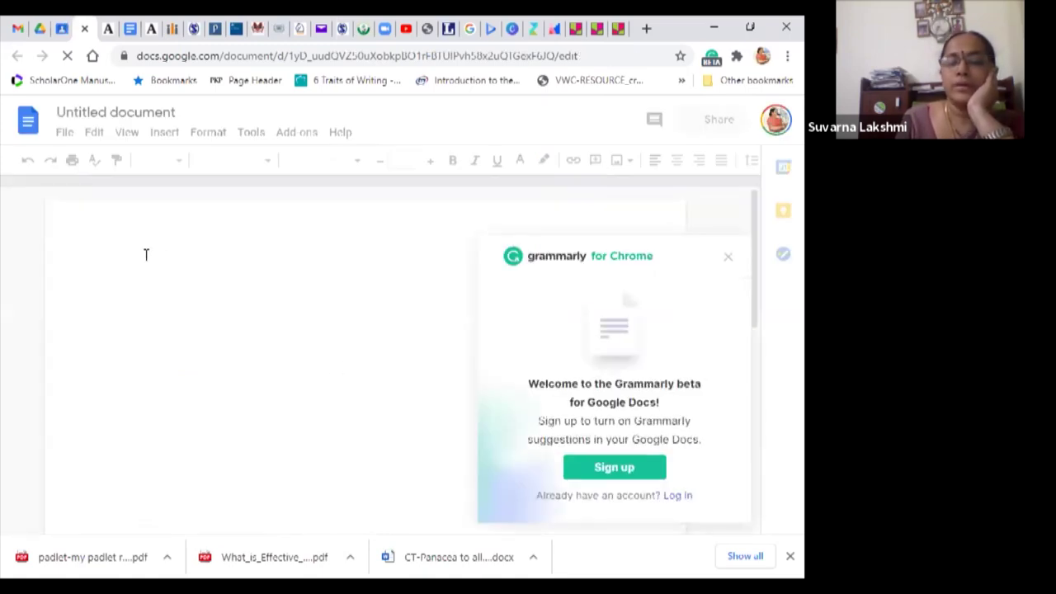
pyautogui.click(730, 258)
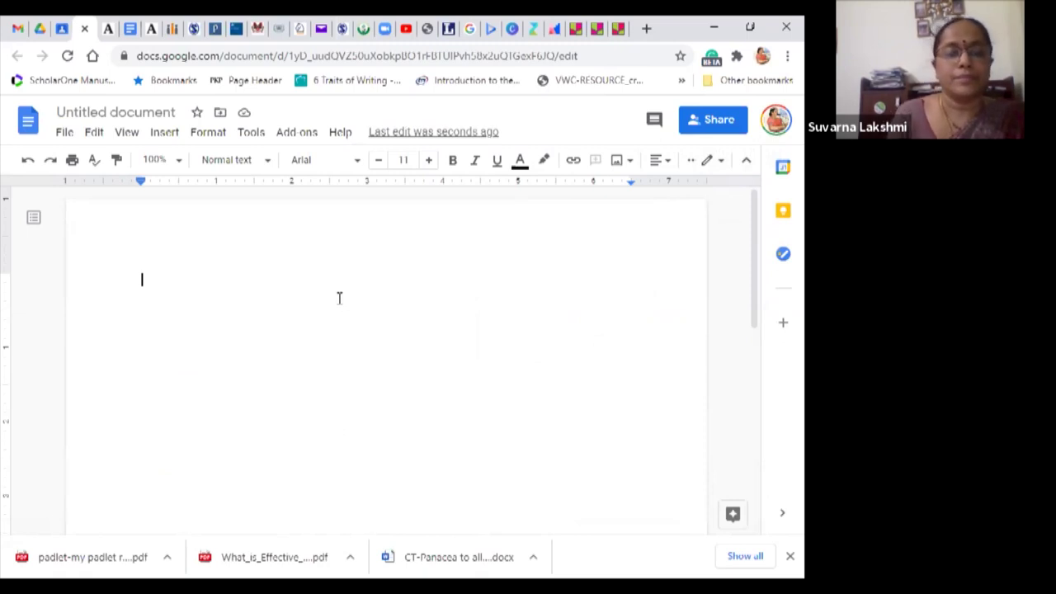
# Step: Type 'How many of the google apps are you familiar with?' then 'Please mention the apps here.' below
pyautogui.write('H')
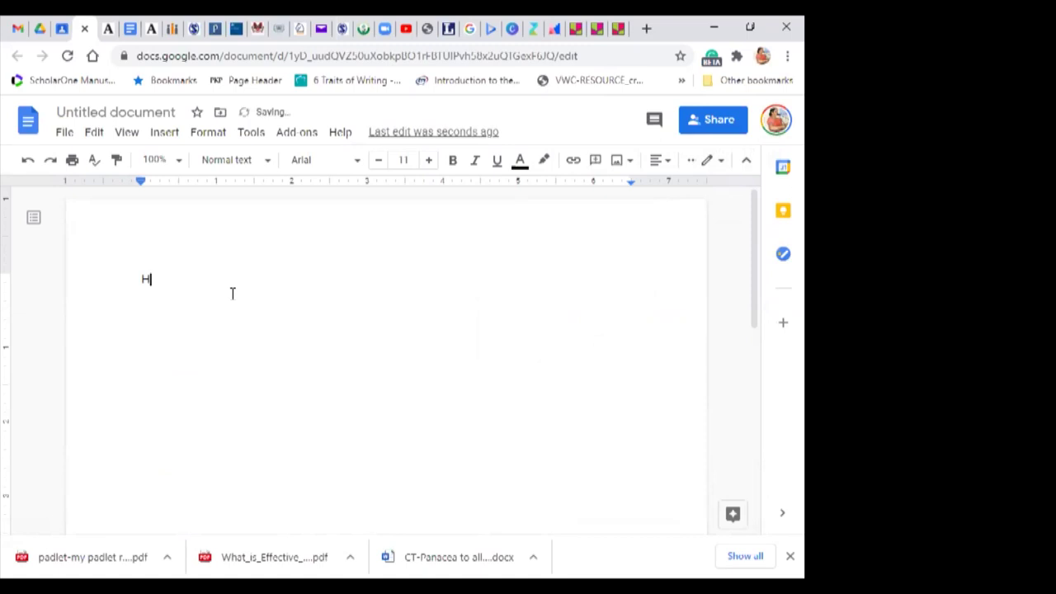
pyautogui.write('ow many of the google apps a')
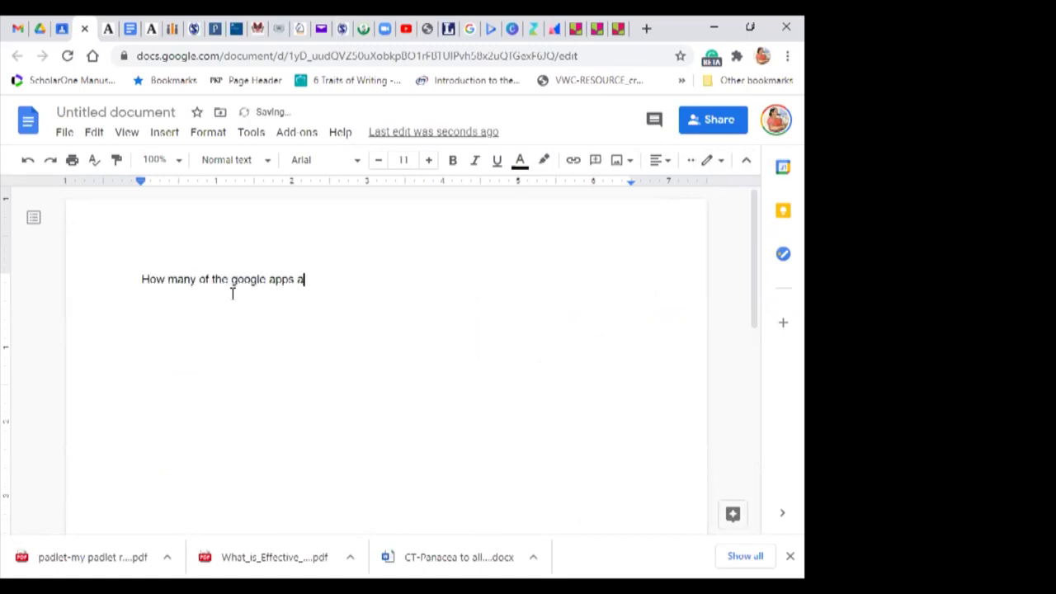
pyautogui.write('re you familiar with?')
pyautogui.press('Return')
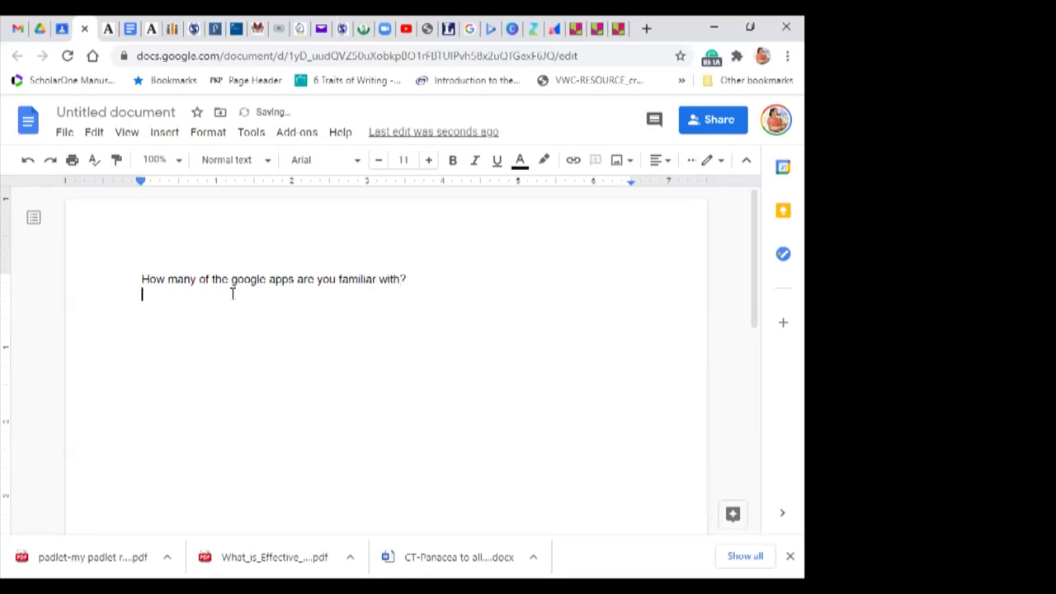
pyautogui.write('Please ment')
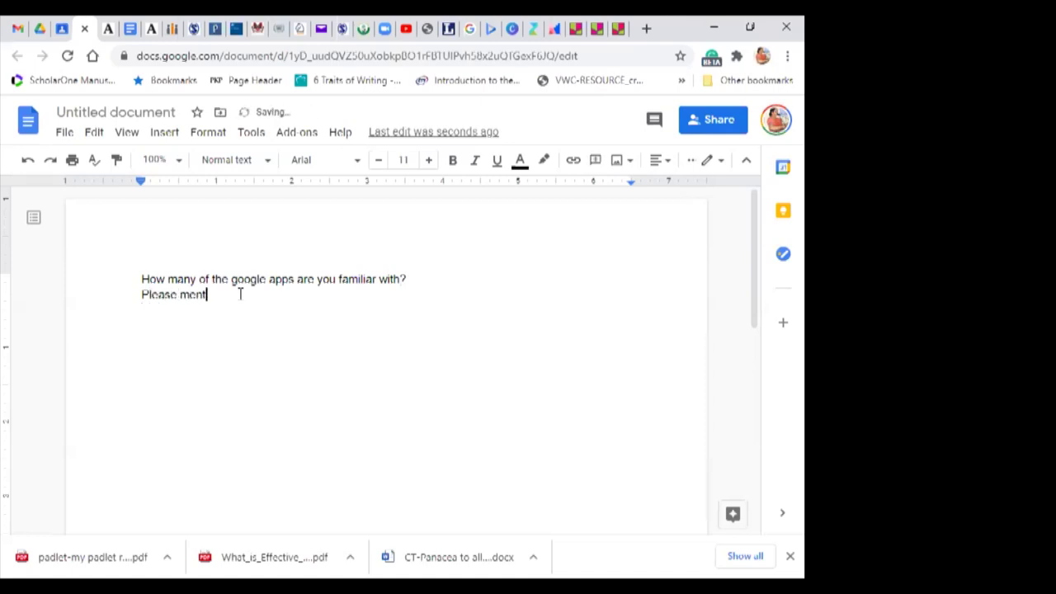
pyautogui.write('ion the apps here.')
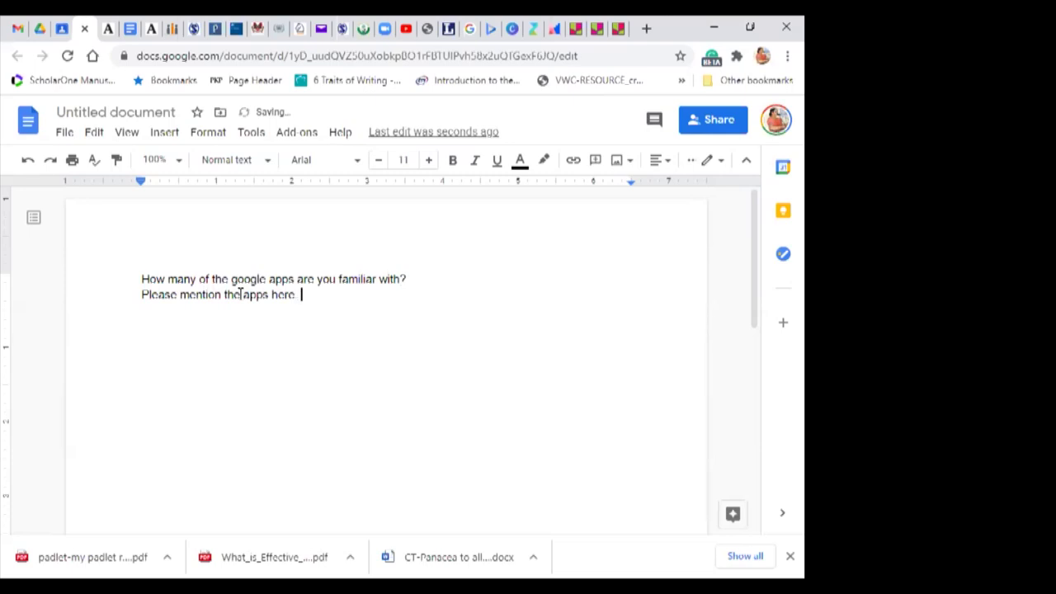
pyautogui.click(719, 124)
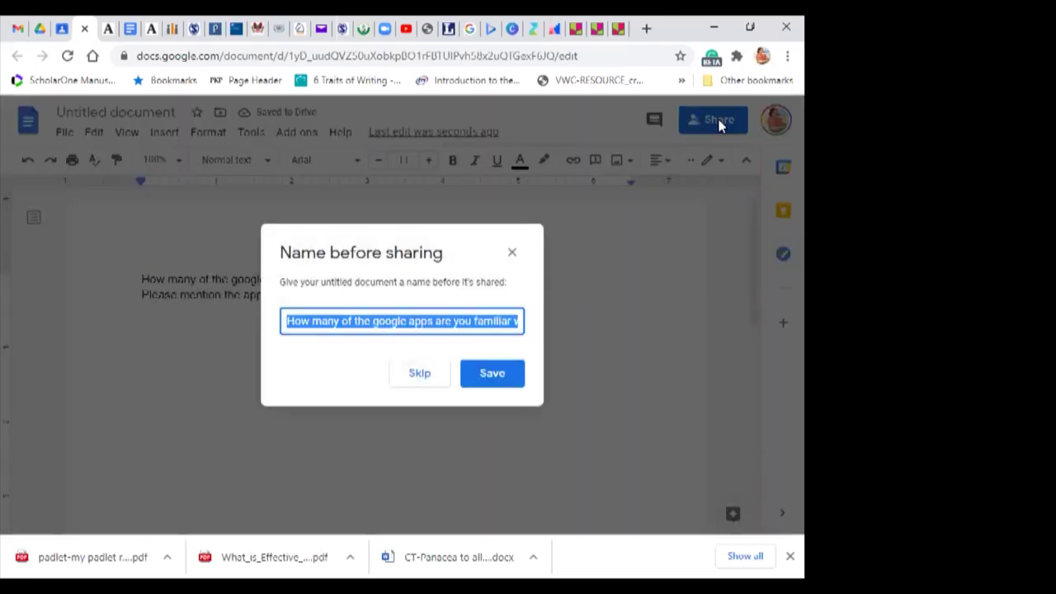
# Step: Name the document after its question and share it view-only with the teachers group and anyone with the link
pyautogui.click(492, 374)
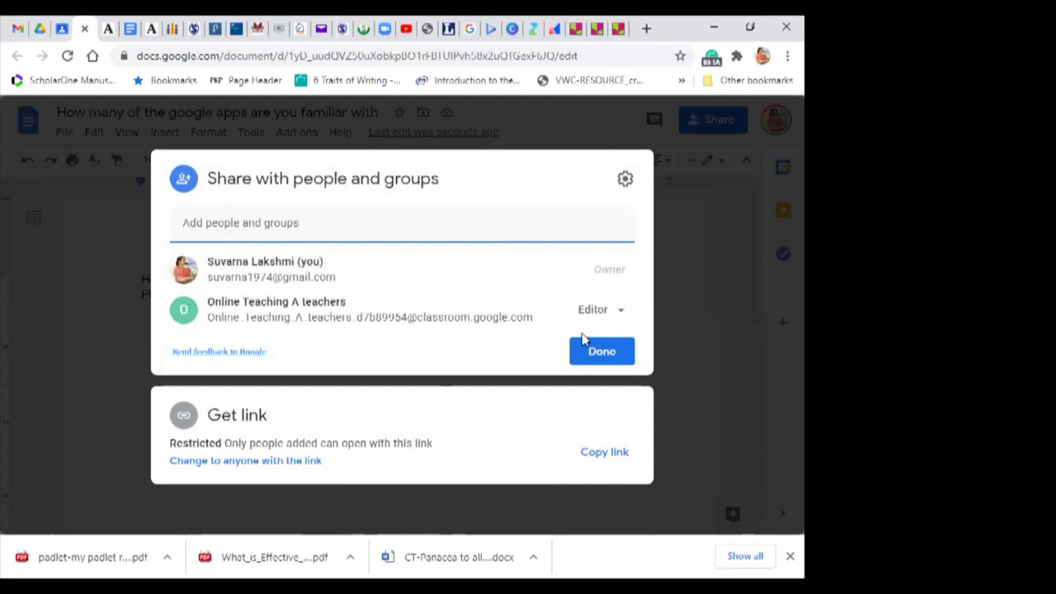
pyautogui.click(624, 310)
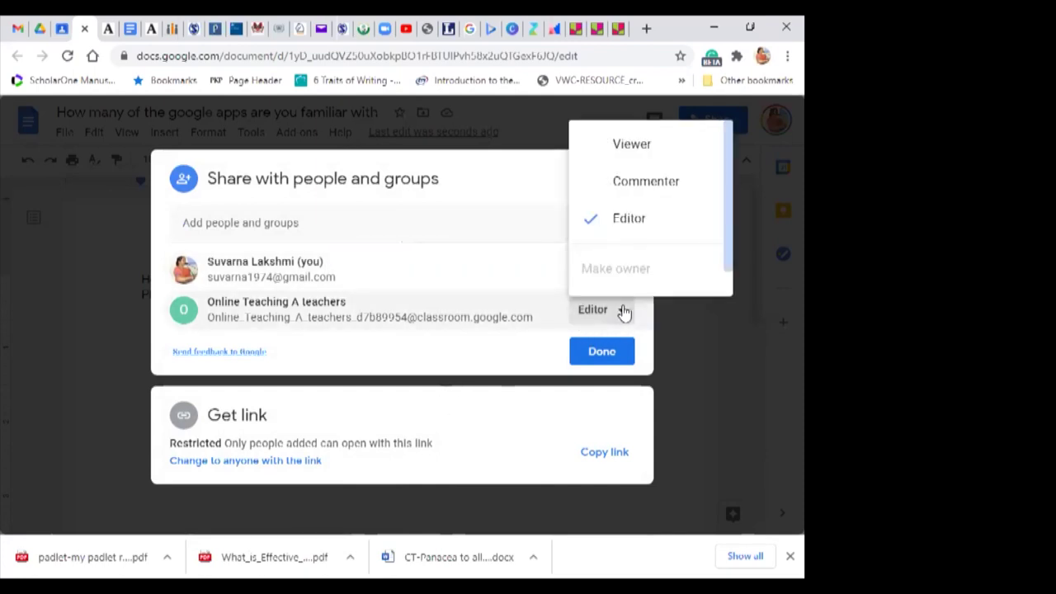
pyautogui.click(625, 147)
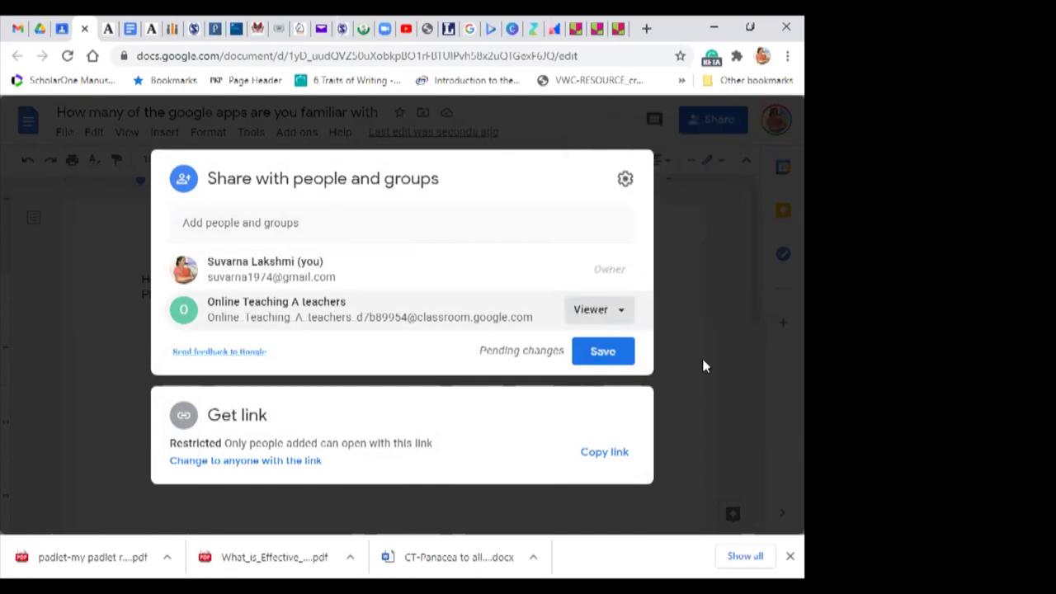
pyautogui.click(254, 465)
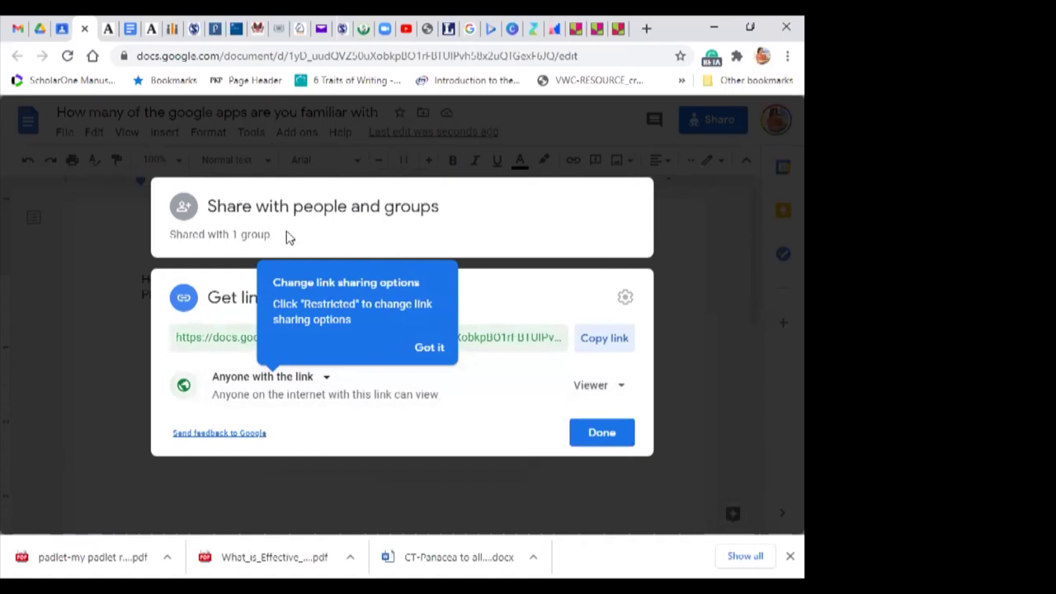
pyautogui.click(603, 433)
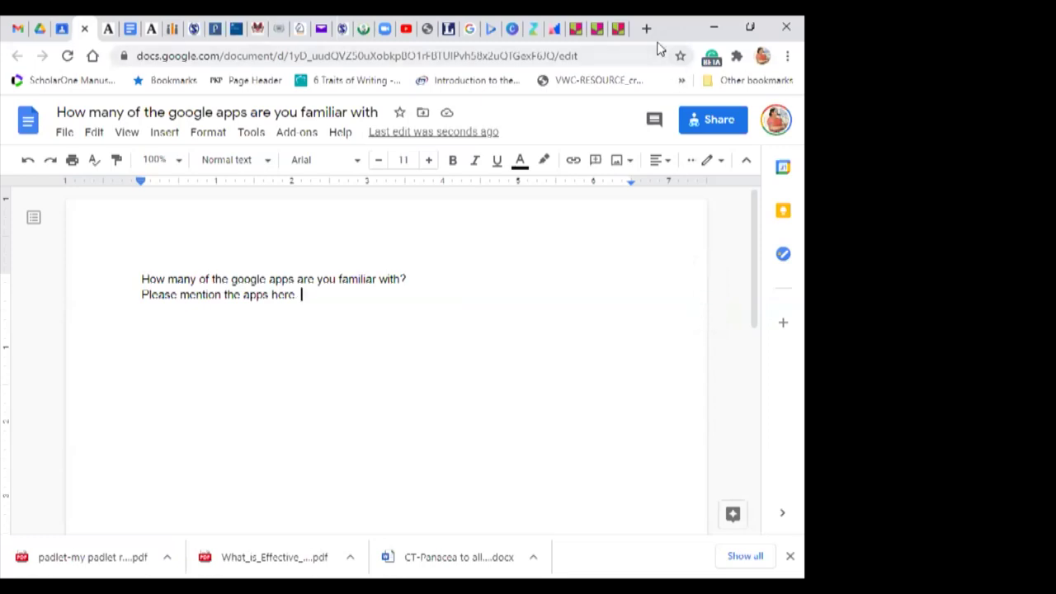
# Step: Add the closing period, click at the first line's end, and return to the Classroom question
pyautogui.write('.')
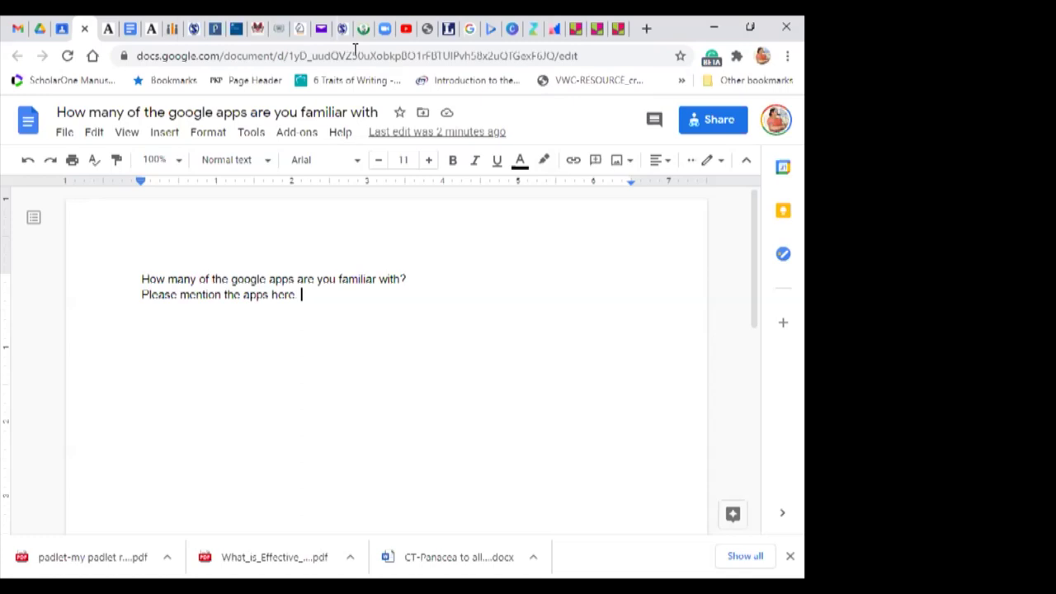
pyautogui.click(518, 275)
pyautogui.click(51, 29)
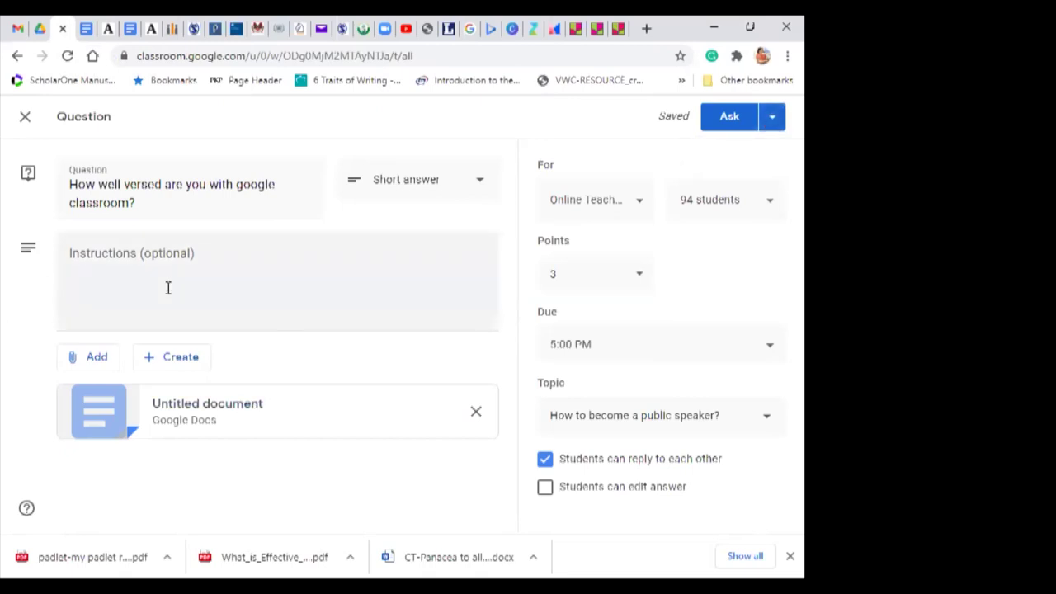
# Step: Close the question editor as a draft, glance at People and Grades, then return to Classwork
pyautogui.click(26, 121)
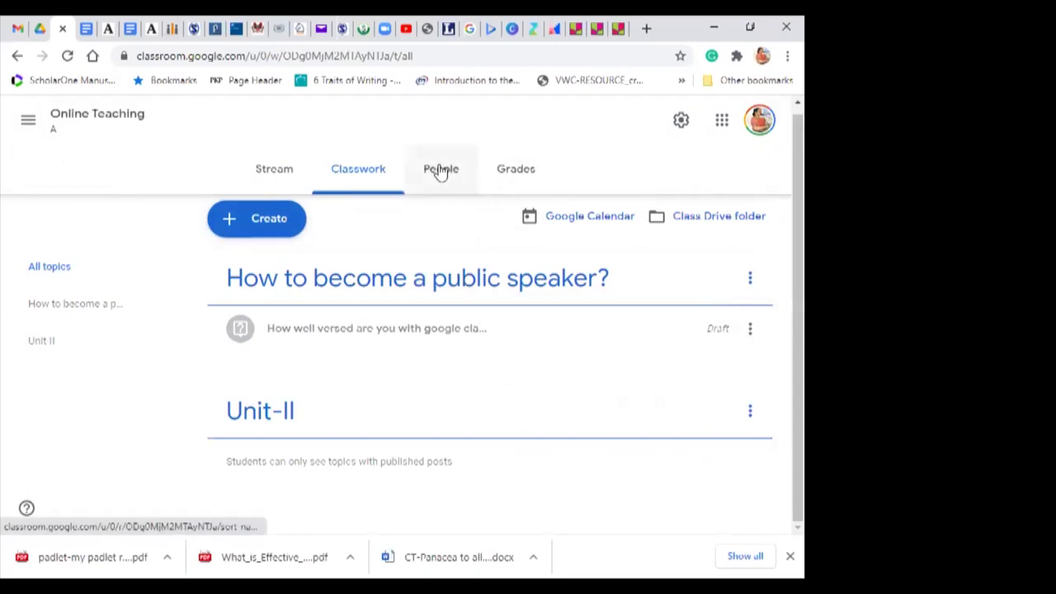
pyautogui.click(439, 170)
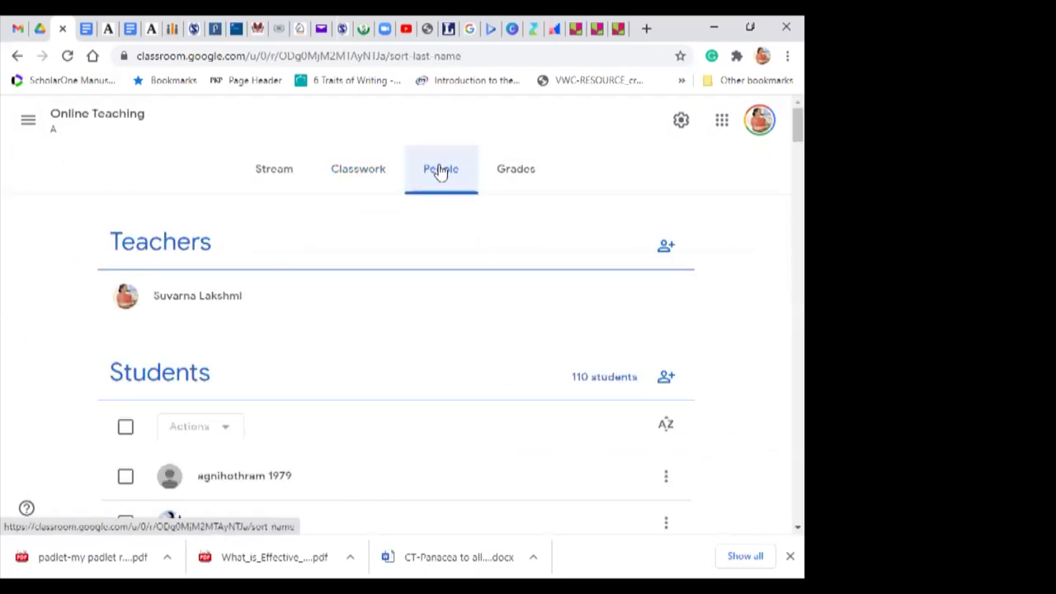
pyautogui.click(521, 173)
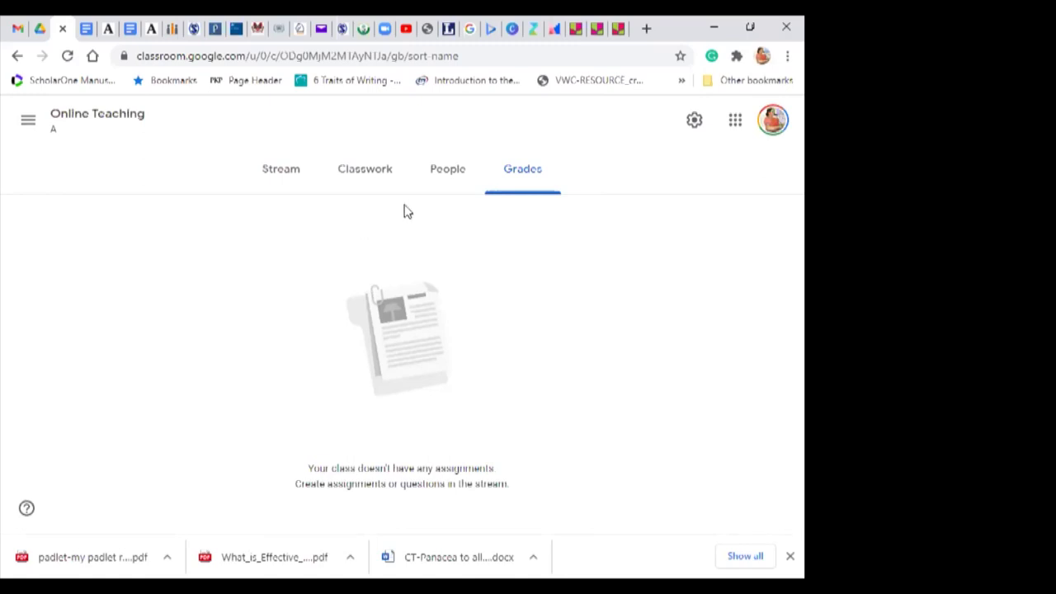
pyautogui.click(374, 174)
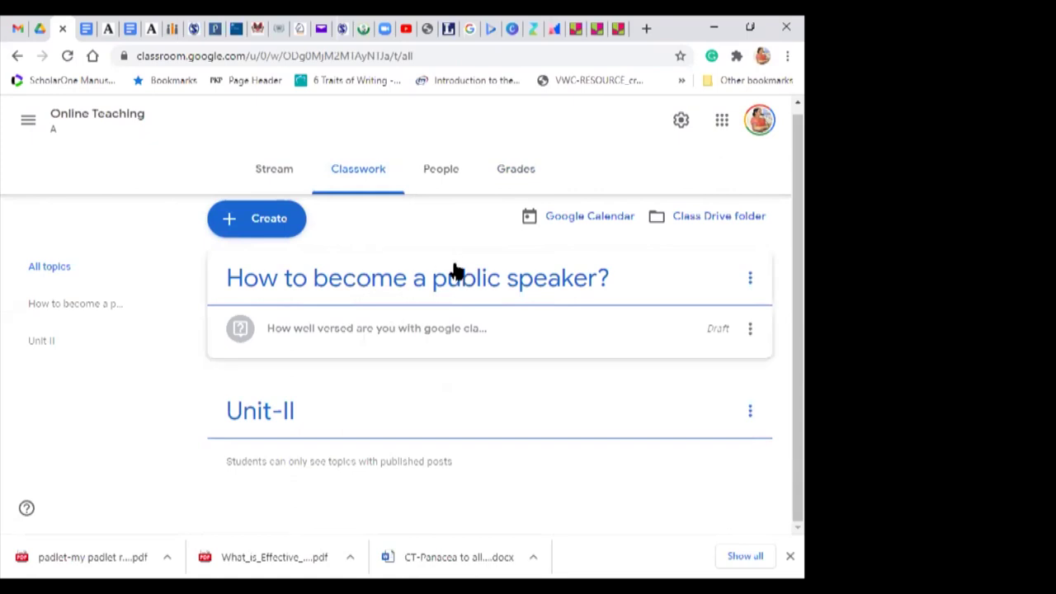
# Step: From Google Drive's New menu, create a blank Google Form
pyautogui.click(40, 33)
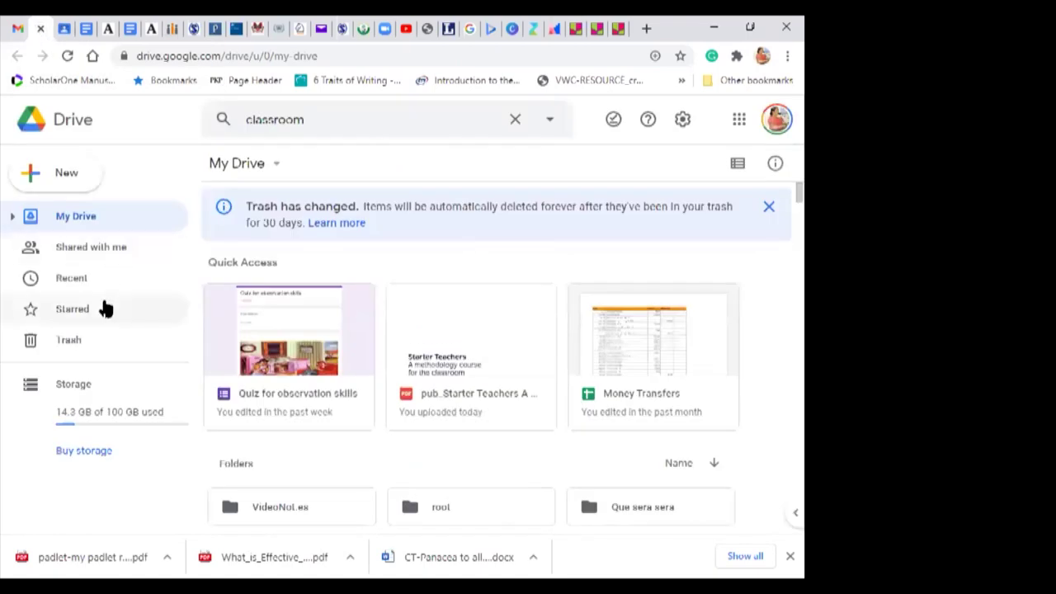
pyautogui.click(73, 182)
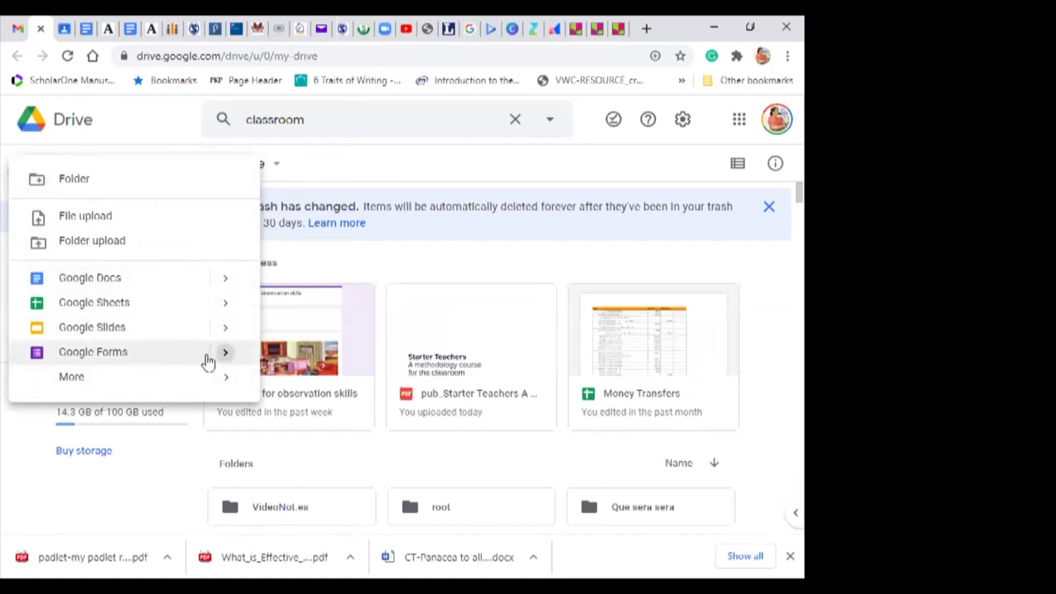
pyautogui.click(169, 353)
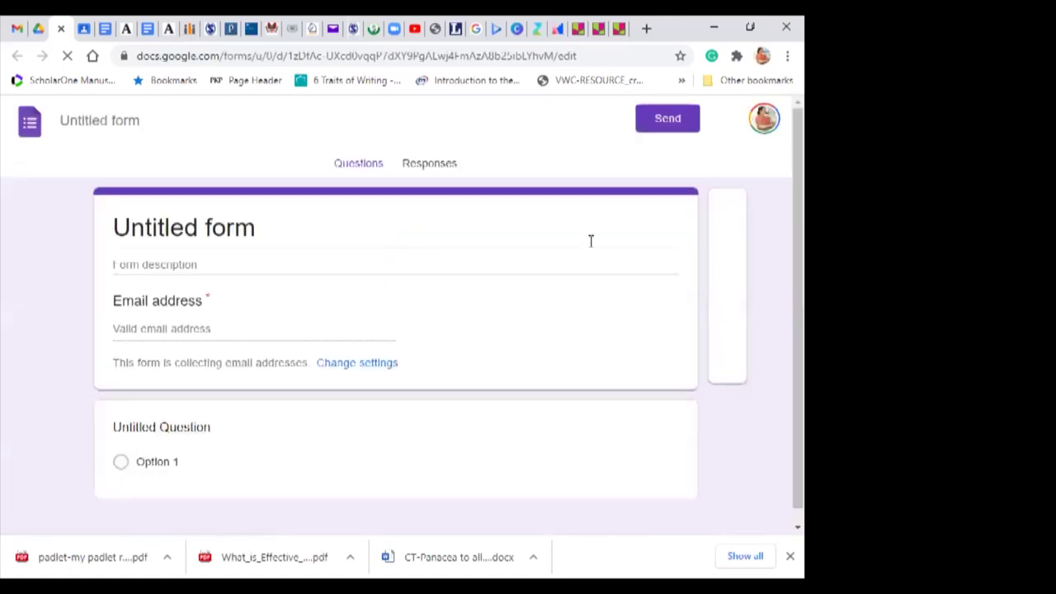
# Step: Title the form 'Quiz for the class' and give its file the same name
pyautogui.click(276, 224)
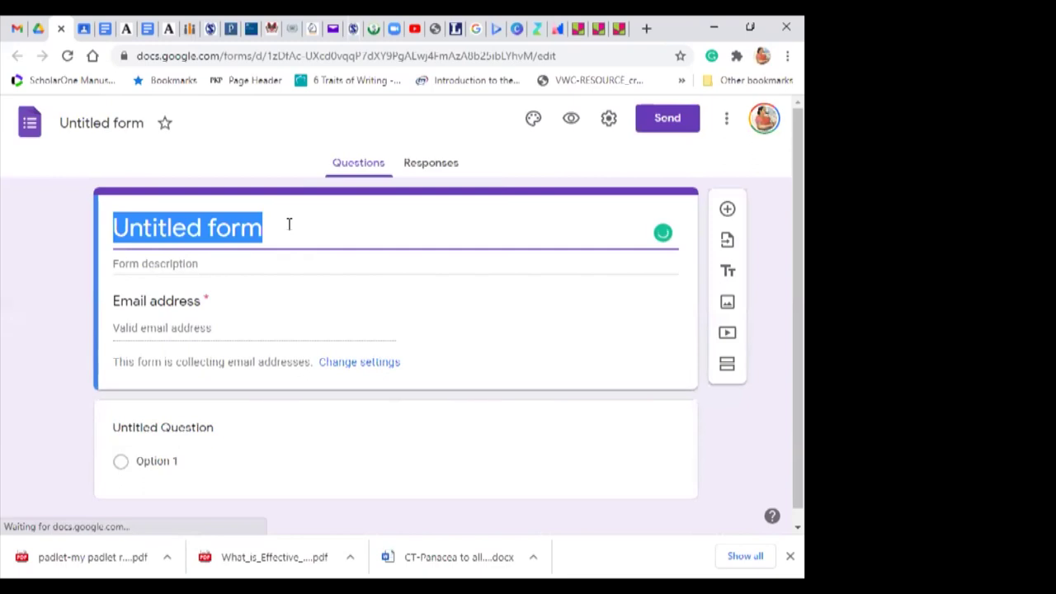
pyautogui.write('Quiz ')
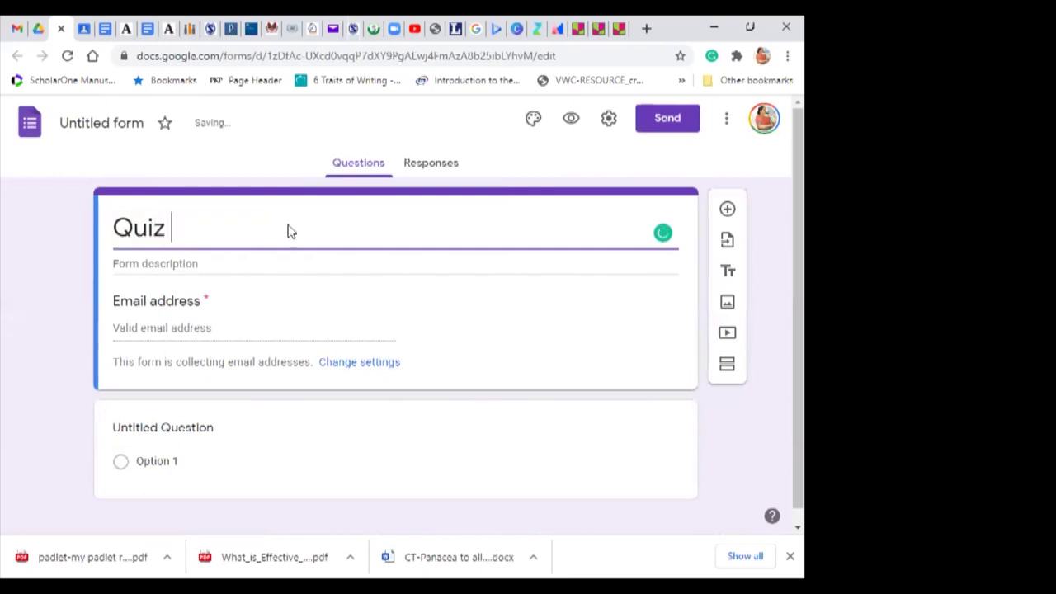
pyautogui.write('for the class')
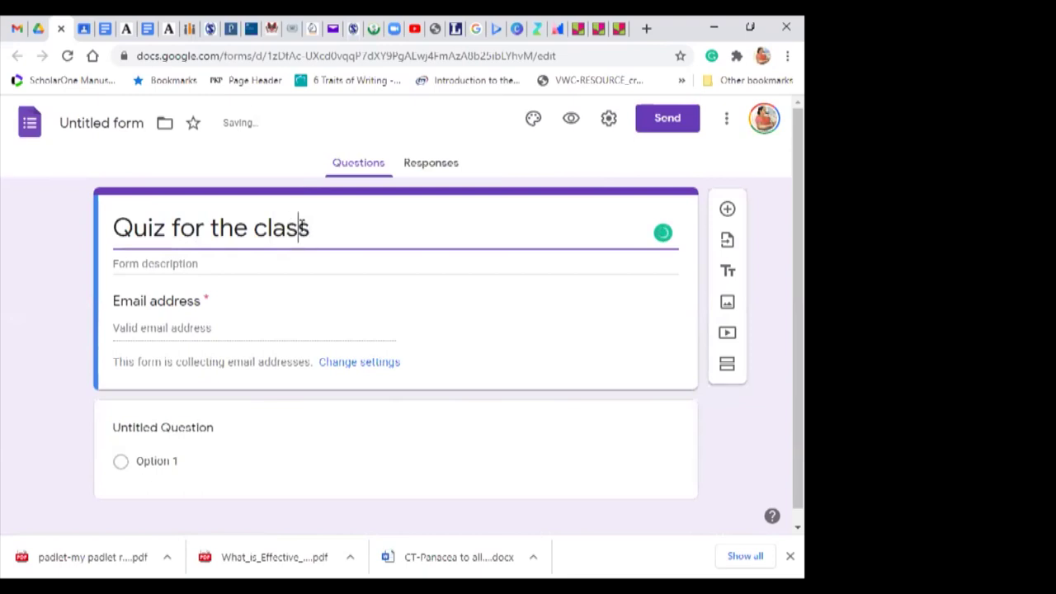
pyautogui.click(108, 122)
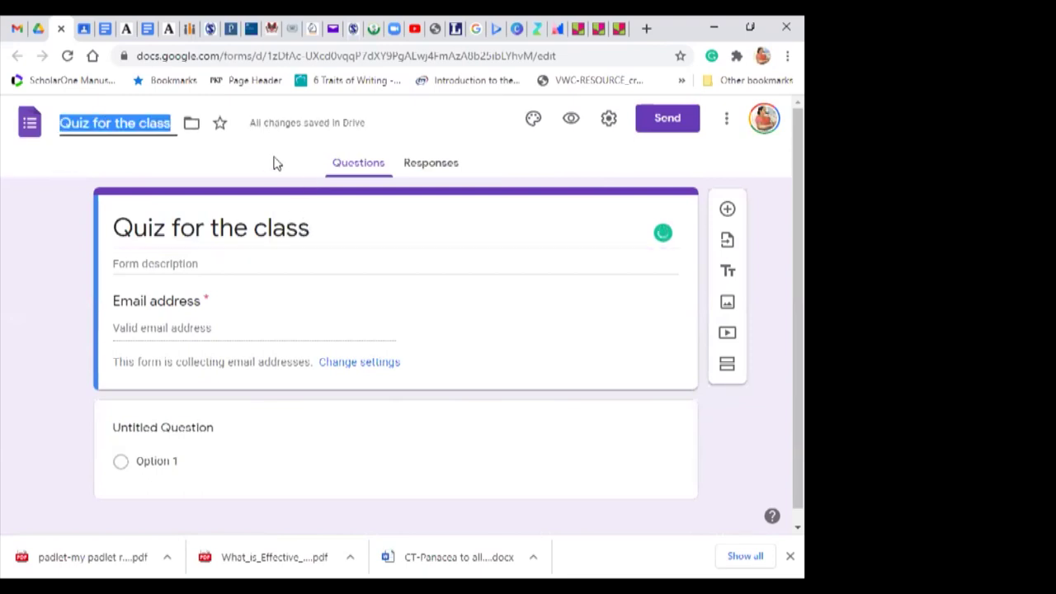
# Step: Turn on 'Make this a quiz' in the form's Quizzes settings
pyautogui.click(608, 119)
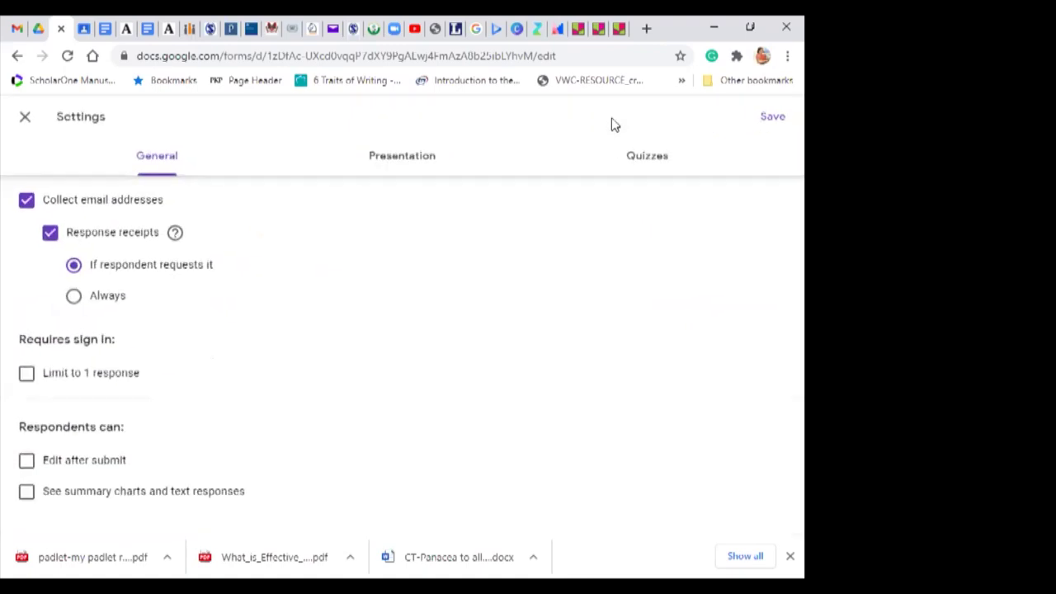
pyautogui.click(648, 157)
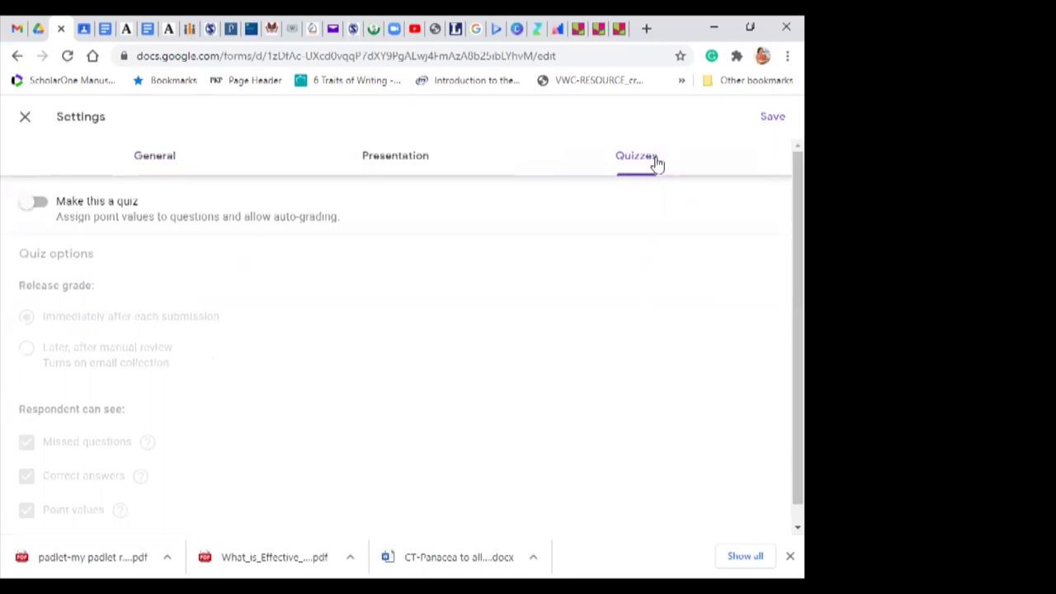
pyautogui.click(45, 204)
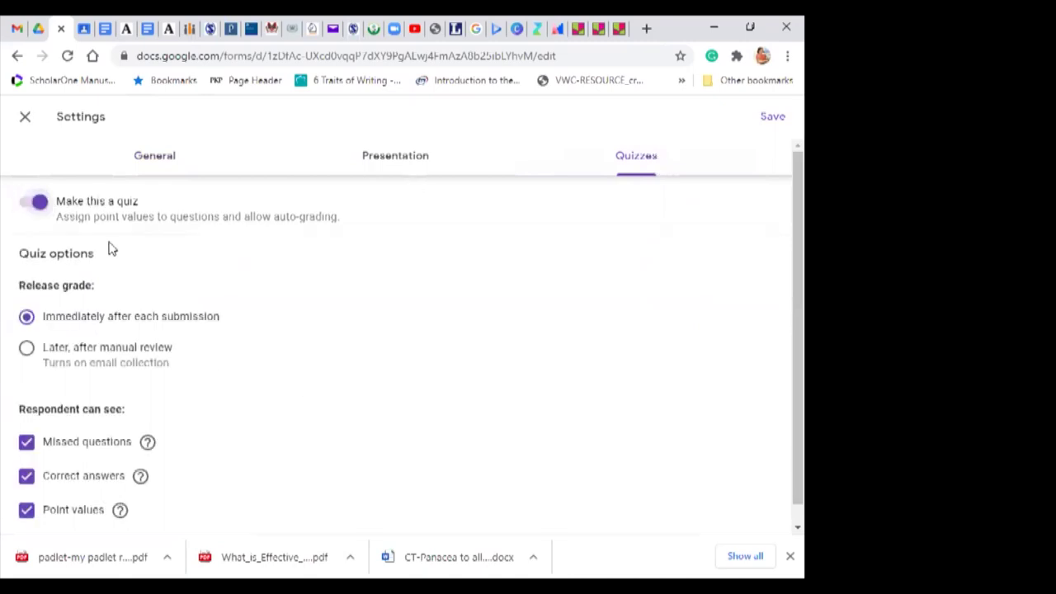
pyautogui.click(26, 118)
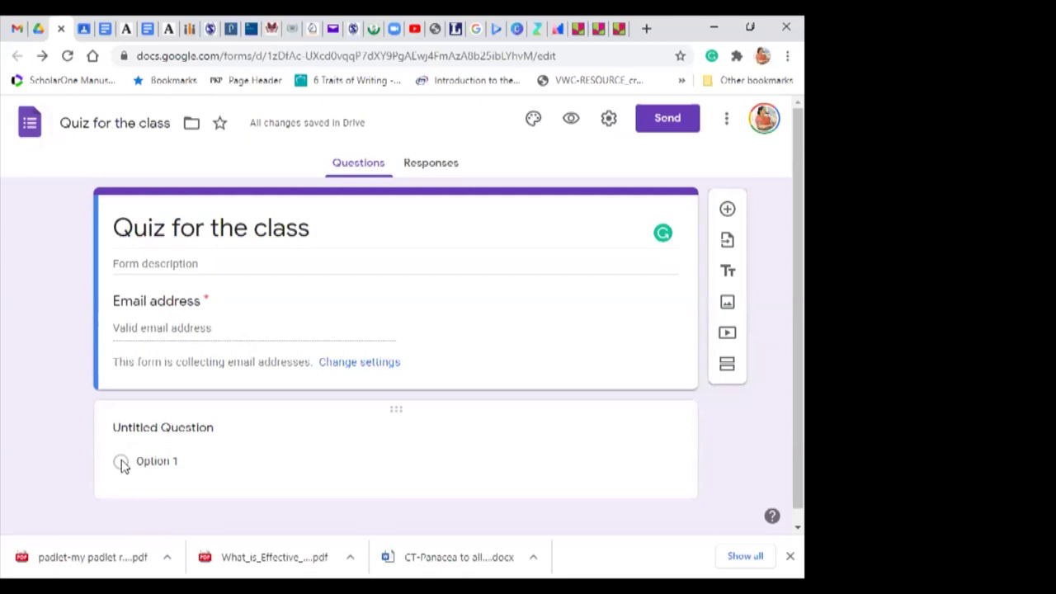
pyautogui.scroll(-1, 783, 388)
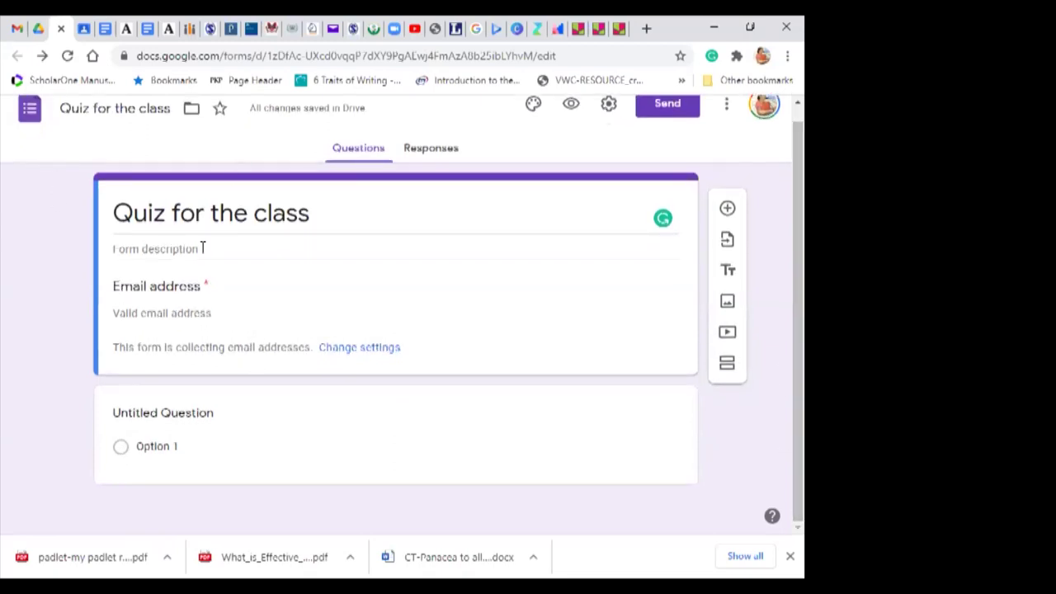
pyautogui.click(685, 107)
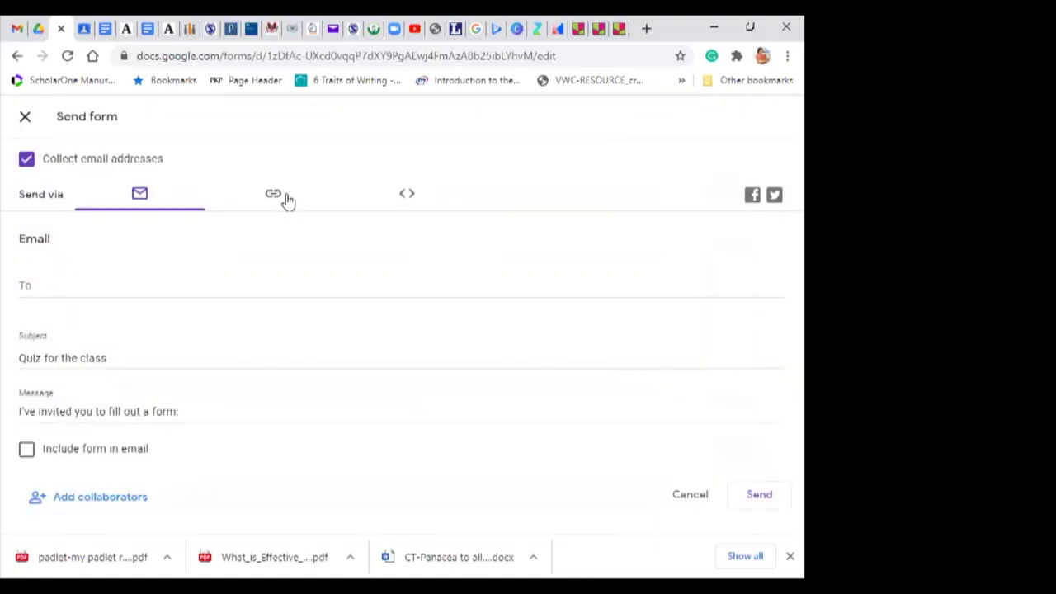
# Step: Generate a shortened forms.gle share link for the quiz, then go to the Gmail tab
pyautogui.click(273, 198)
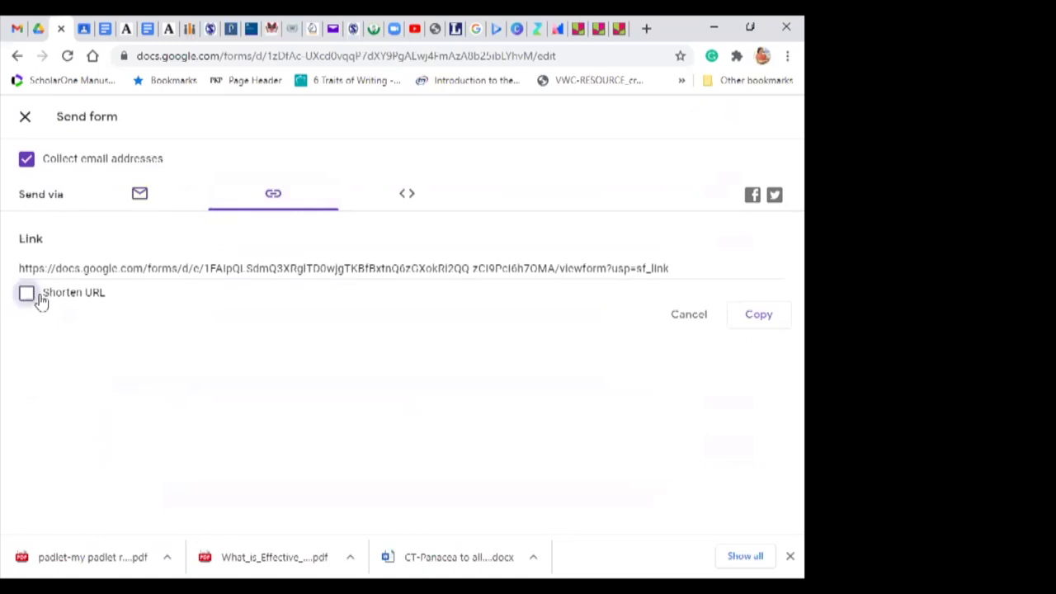
pyautogui.click(26, 296)
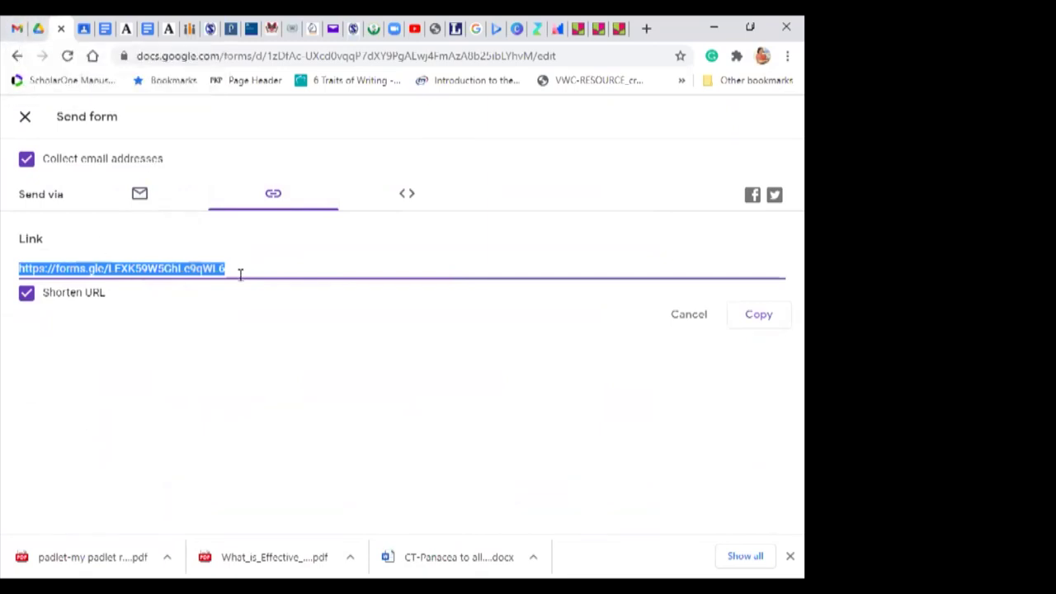
pyautogui.click(17, 30)
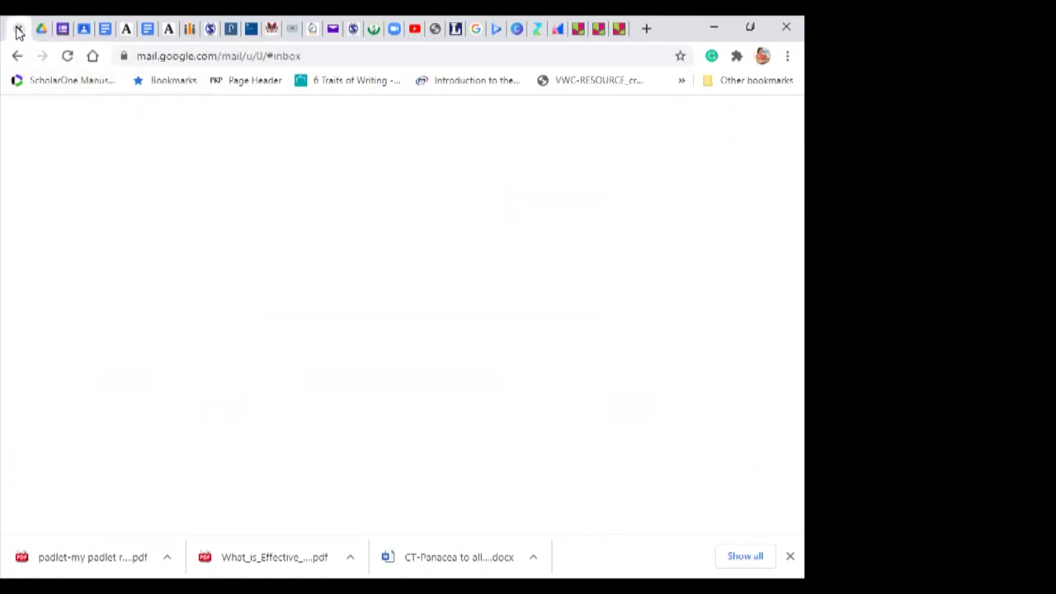
# Step: Compose a new email with the quiz link pasted in the body and subject 'Quiz'
pyautogui.click(74, 175)
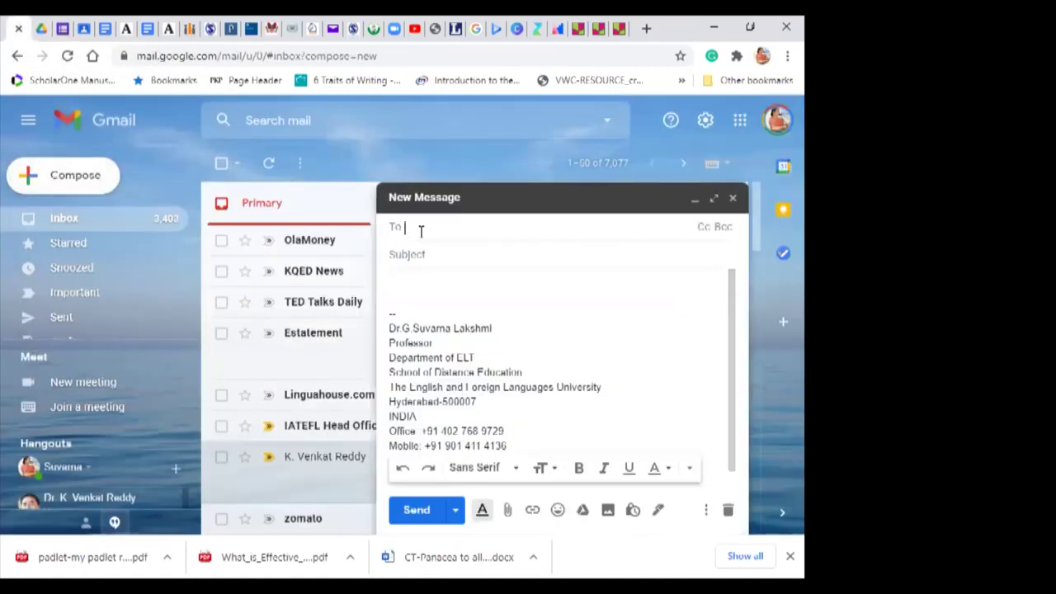
pyautogui.click(419, 287)
pyautogui.write('https://forms.gle/LEXK59W5GhLe9qWL6')
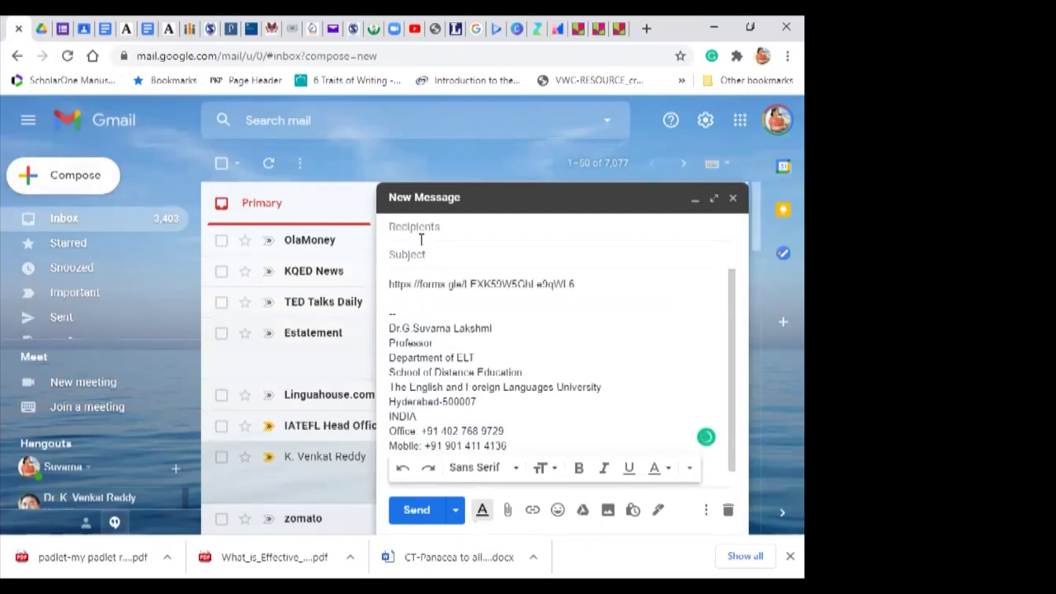
pyautogui.click(438, 230)
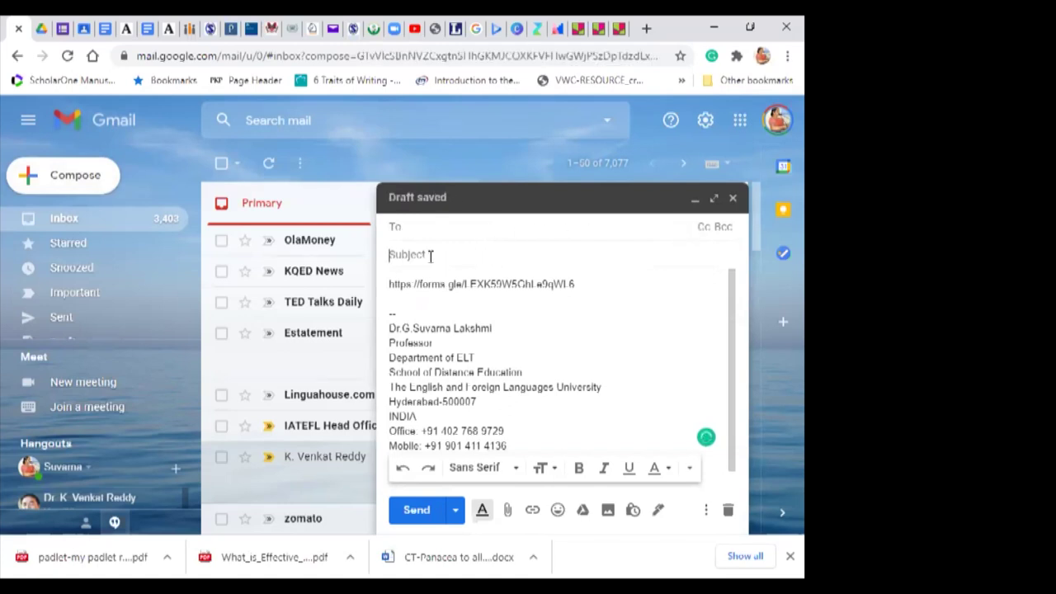
pyautogui.write('Quiz')
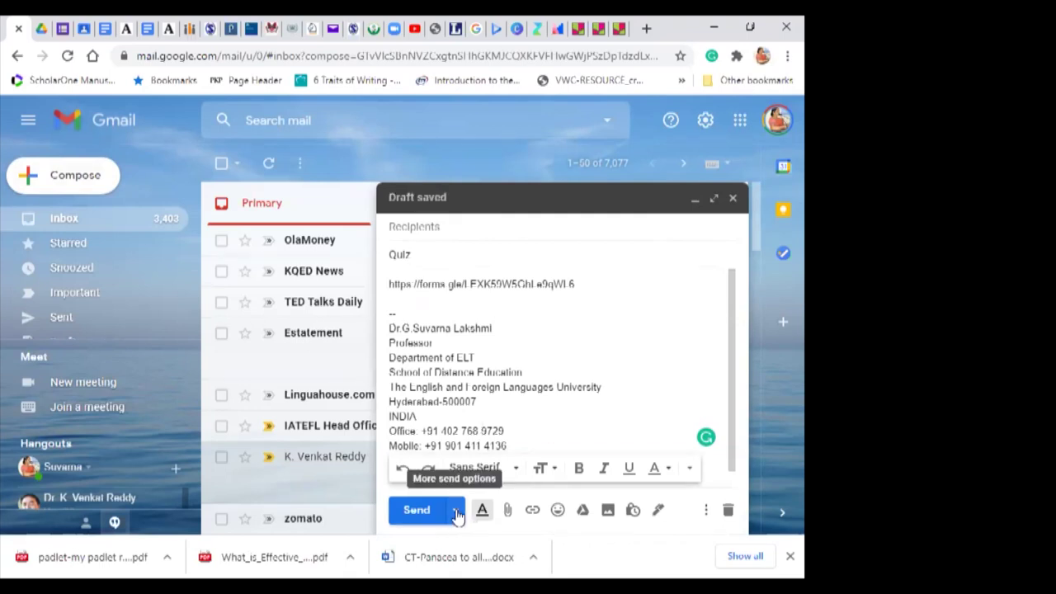
# Step: Try Schedule send, dismiss the missing-recipient error, and go to the To field
pyautogui.click(457, 512)
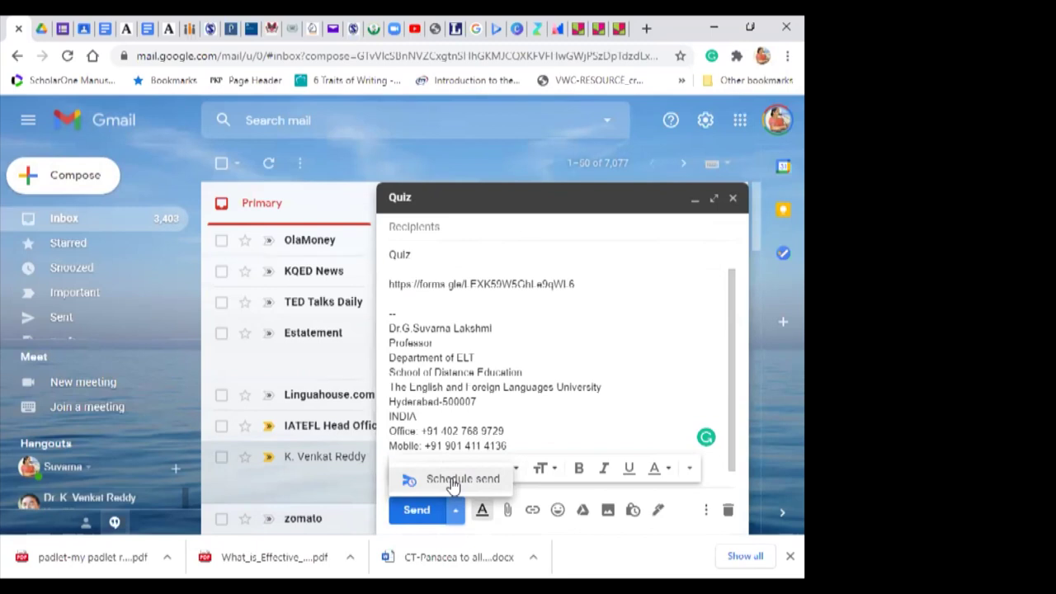
pyautogui.click(451, 480)
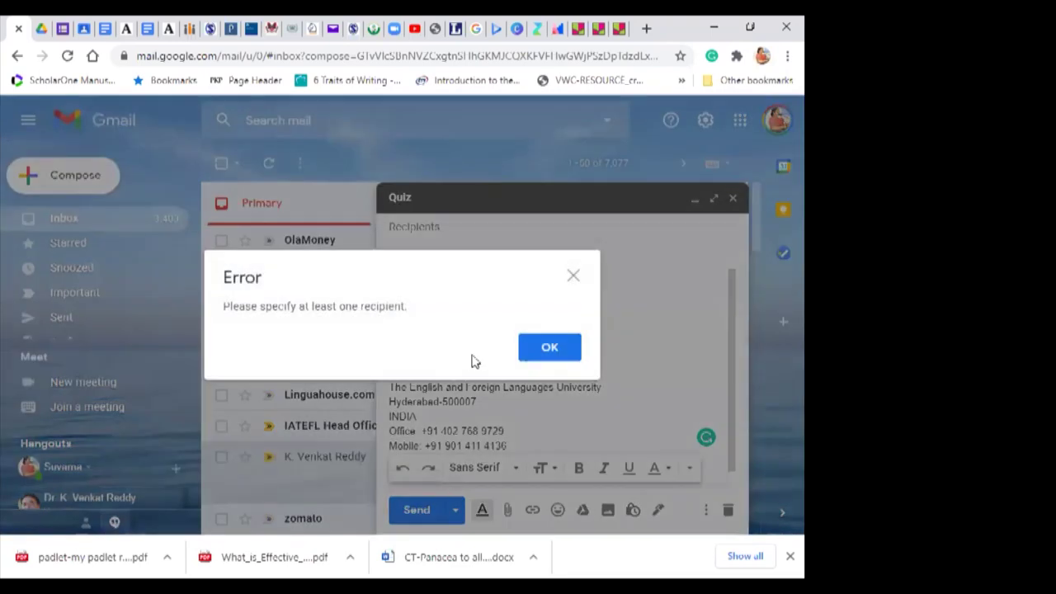
pyautogui.click(549, 348)
pyautogui.click(438, 227)
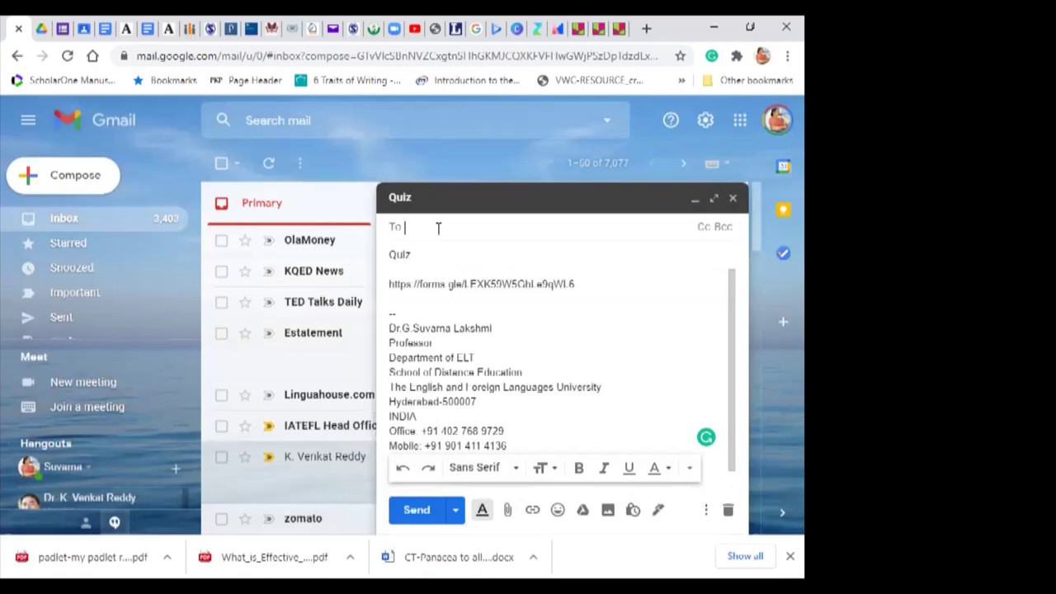
# Step: Search the contacts and add the first matching recipient to the Quiz email
pyautogui.write('ta')
pyautogui.press('BackSpace')
pyautogui.press('BackSpace')
pyautogui.write('sa')
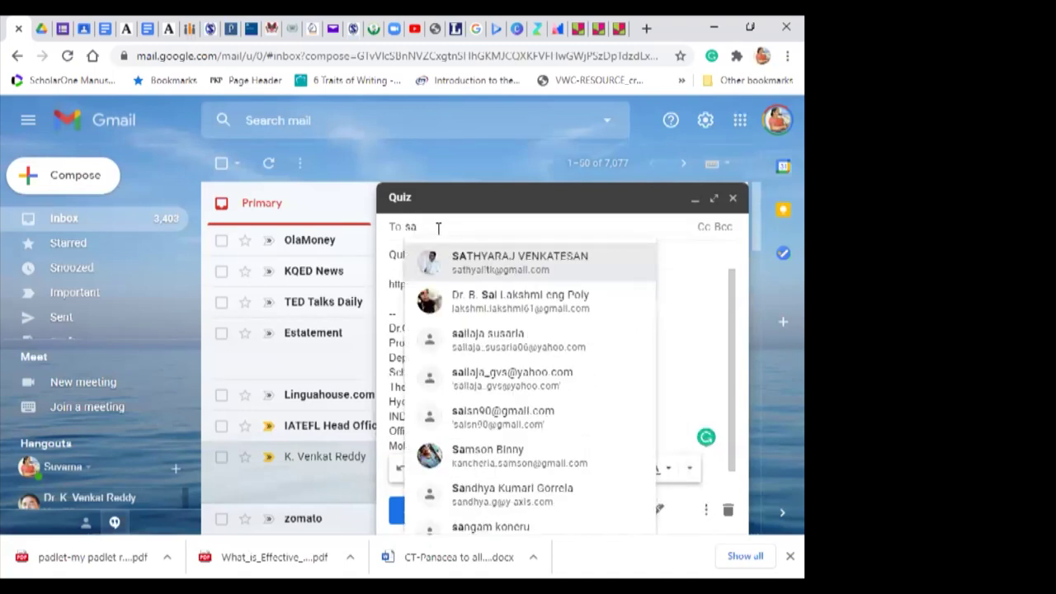
pyautogui.write('t')
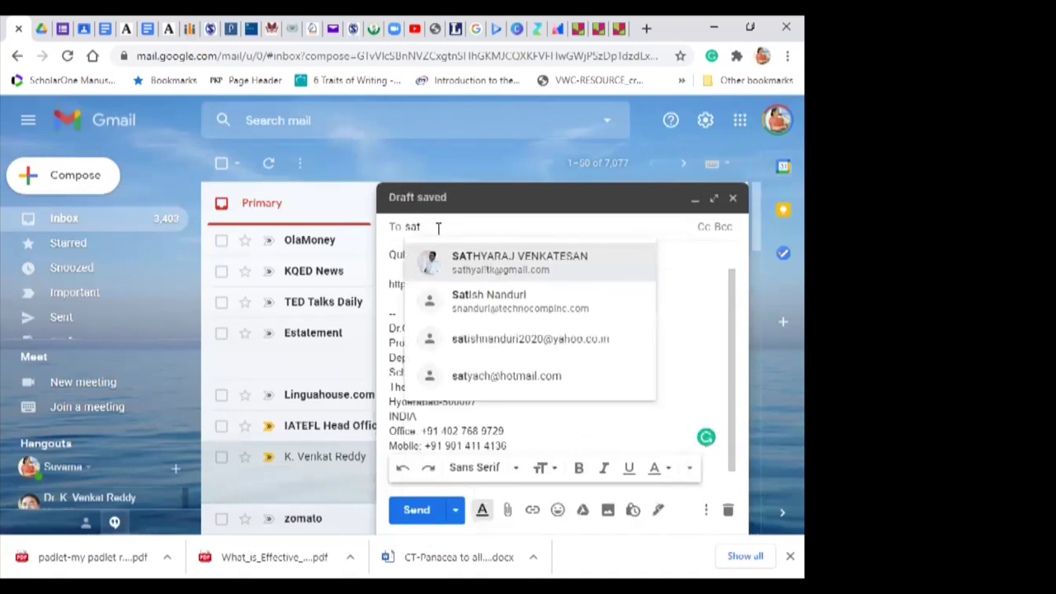
pyautogui.press('BackSpace')
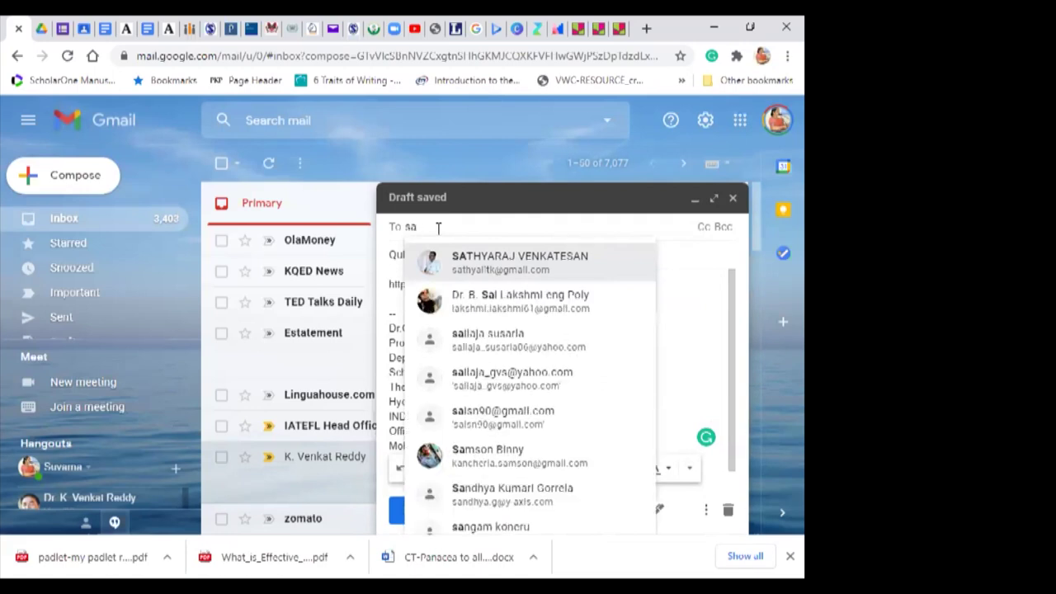
pyautogui.write('a')
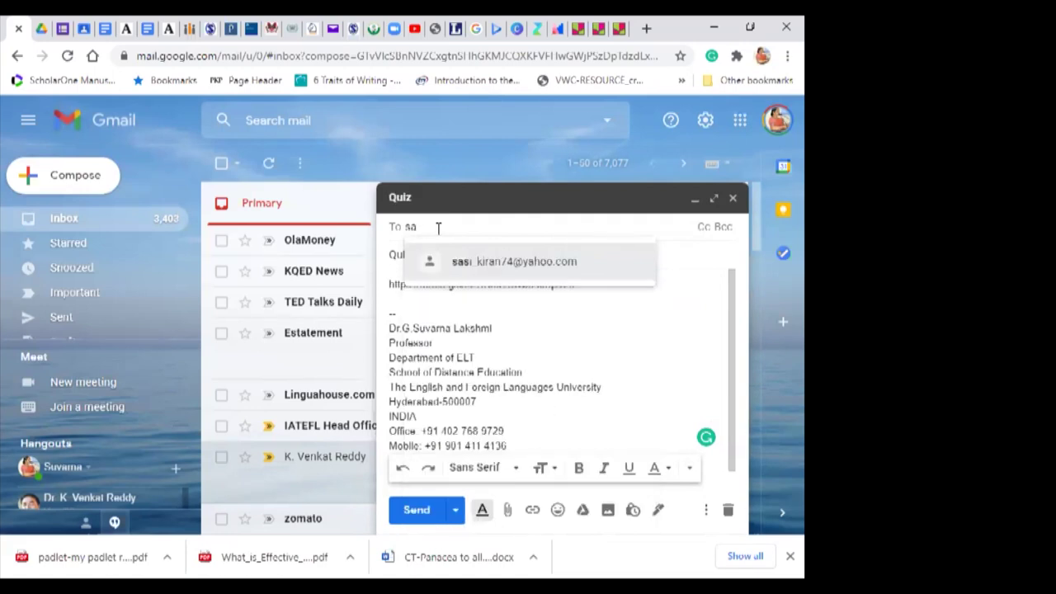
pyautogui.press('BackSpace')
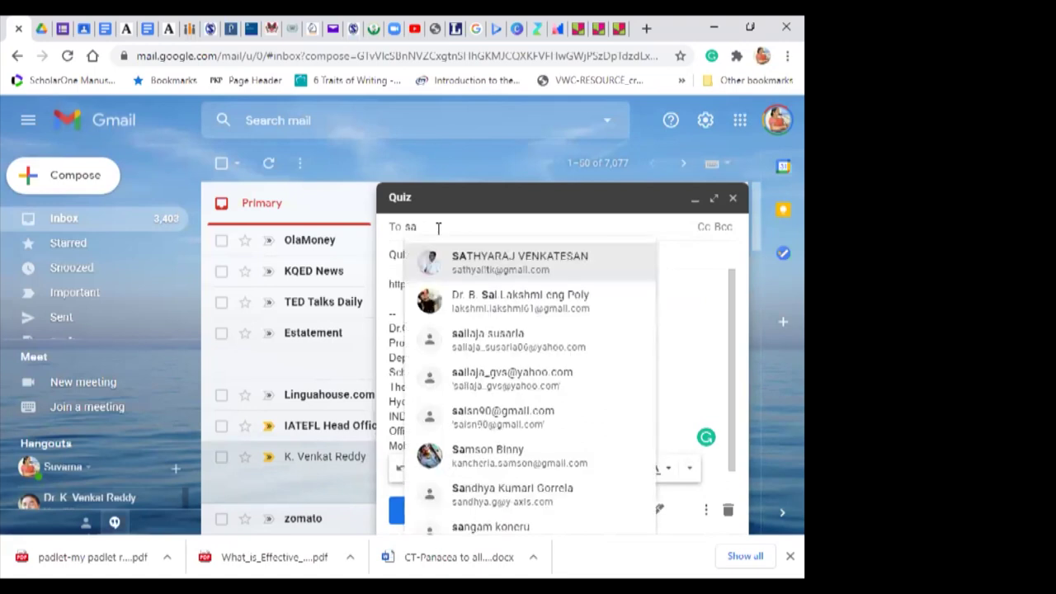
pyautogui.press('BackSpace')
pyautogui.press('BackSpace')
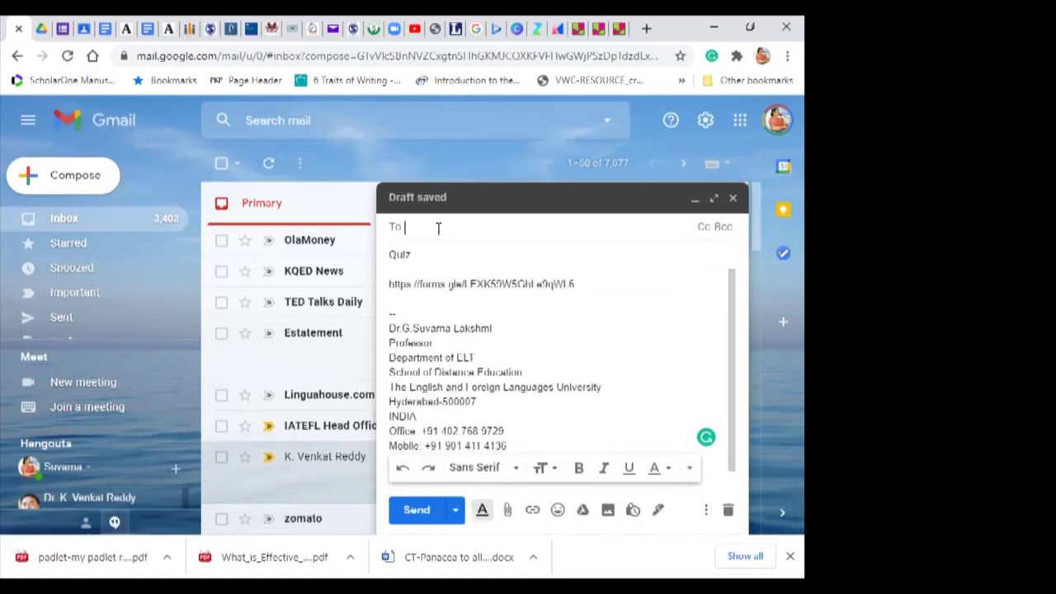
pyautogui.write('zab')
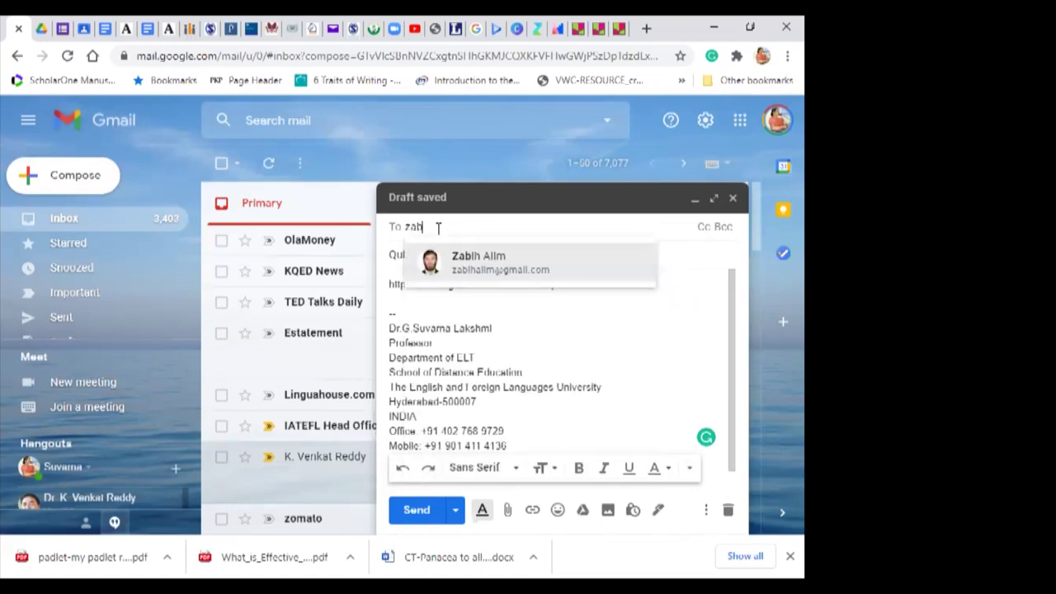
pyautogui.click(459, 280)
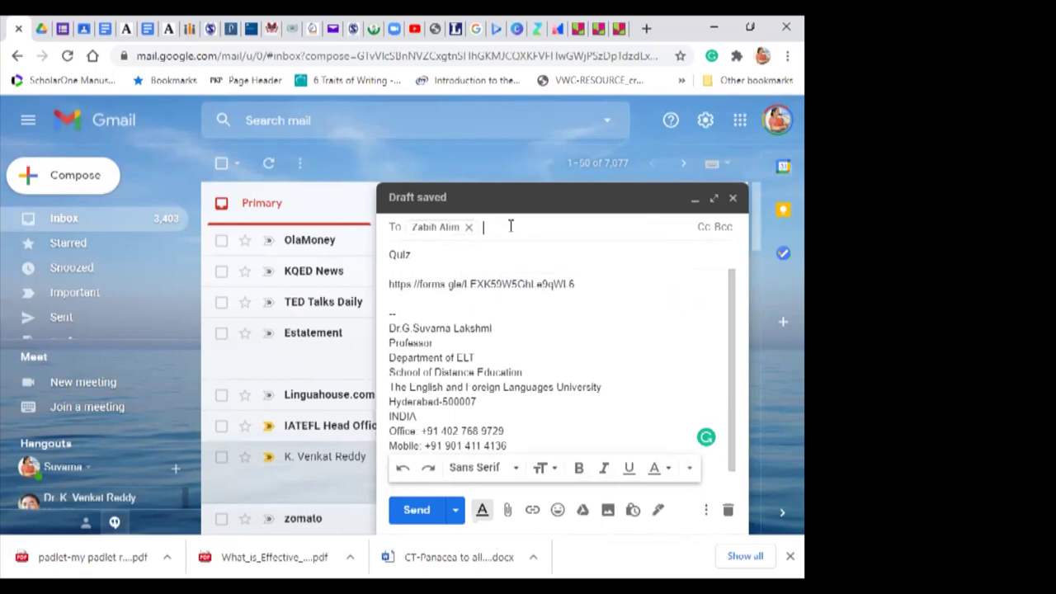
# Step: Add three more suggested contacts from the autocomplete list as recipients
pyautogui.write('ve')
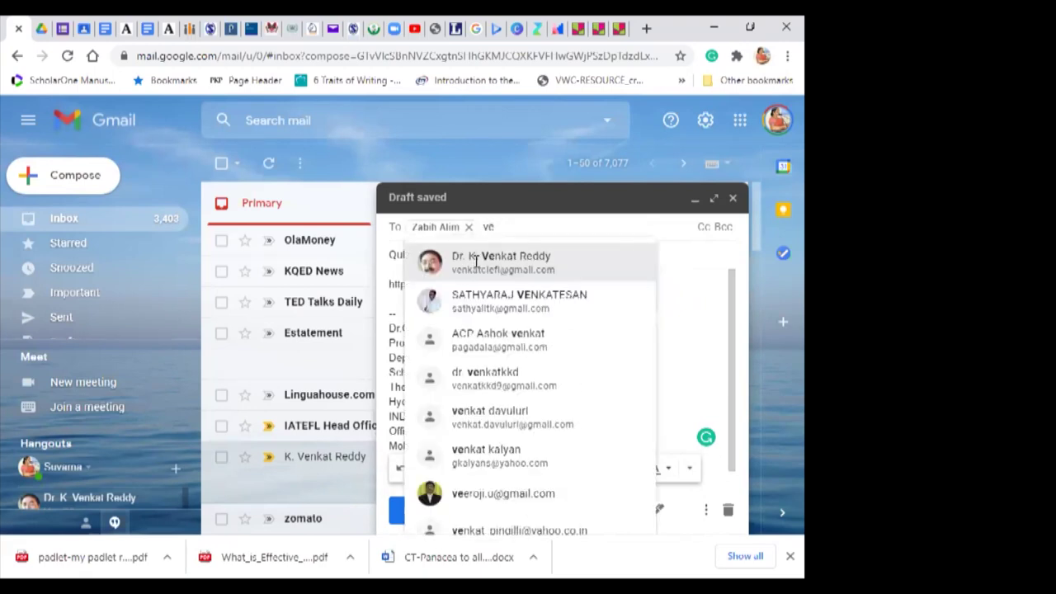
pyautogui.click(476, 265)
pyautogui.write('ve')
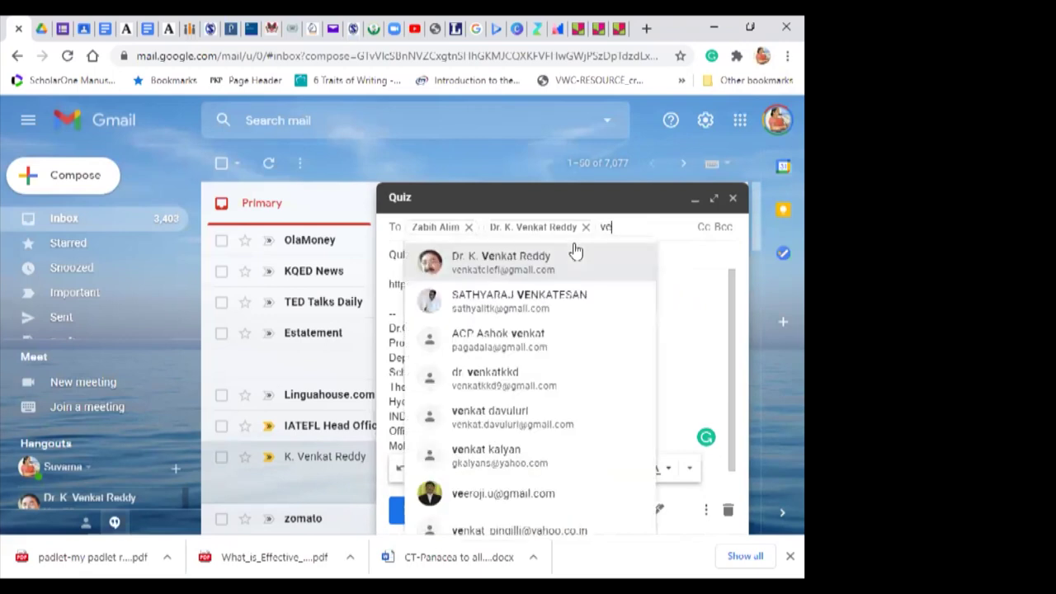
pyautogui.click(490, 297)
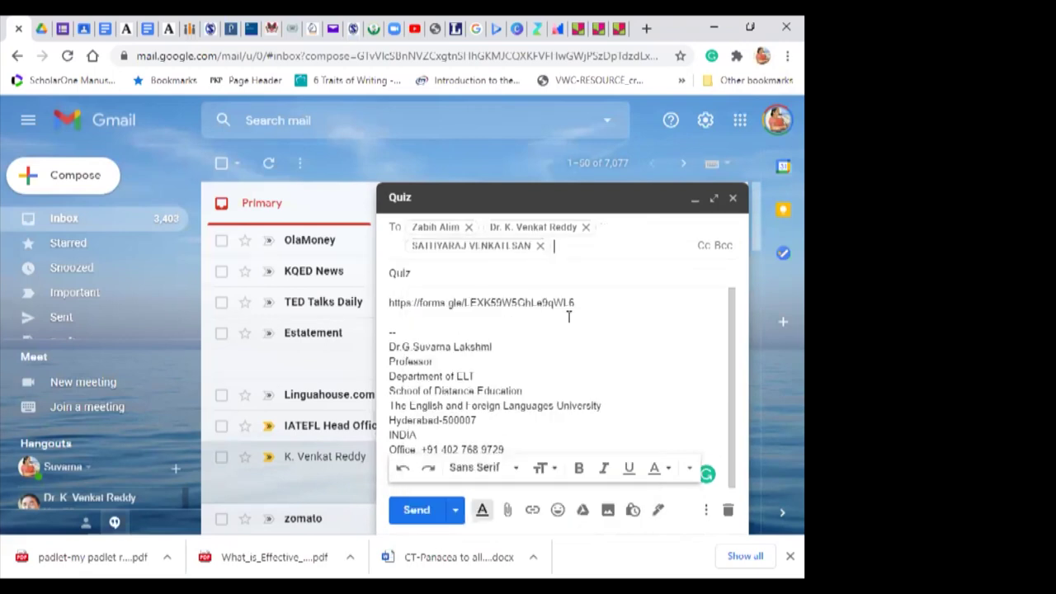
pyautogui.write('ve')
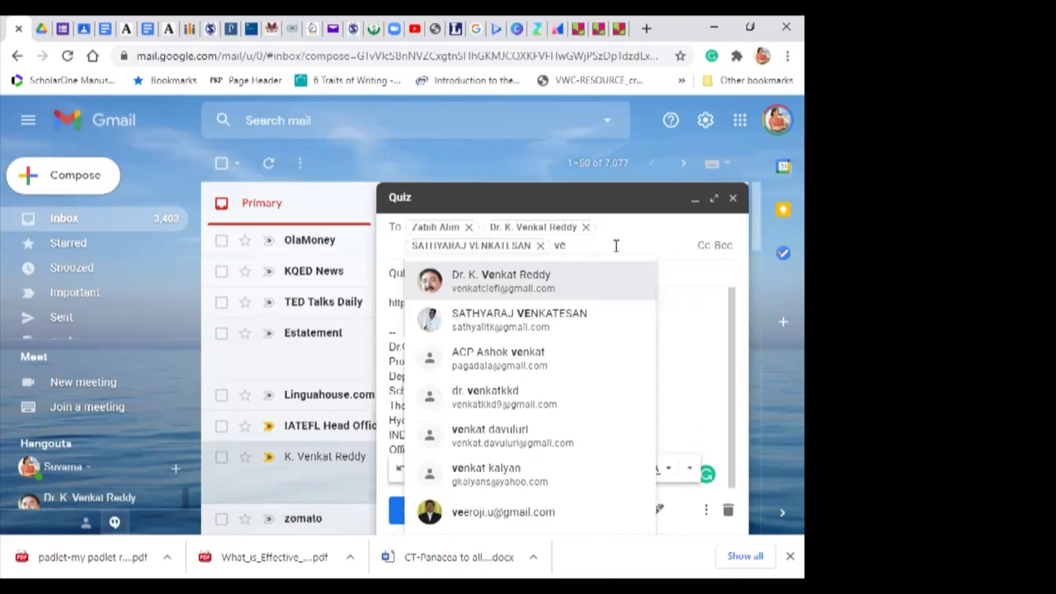
pyautogui.click(481, 440)
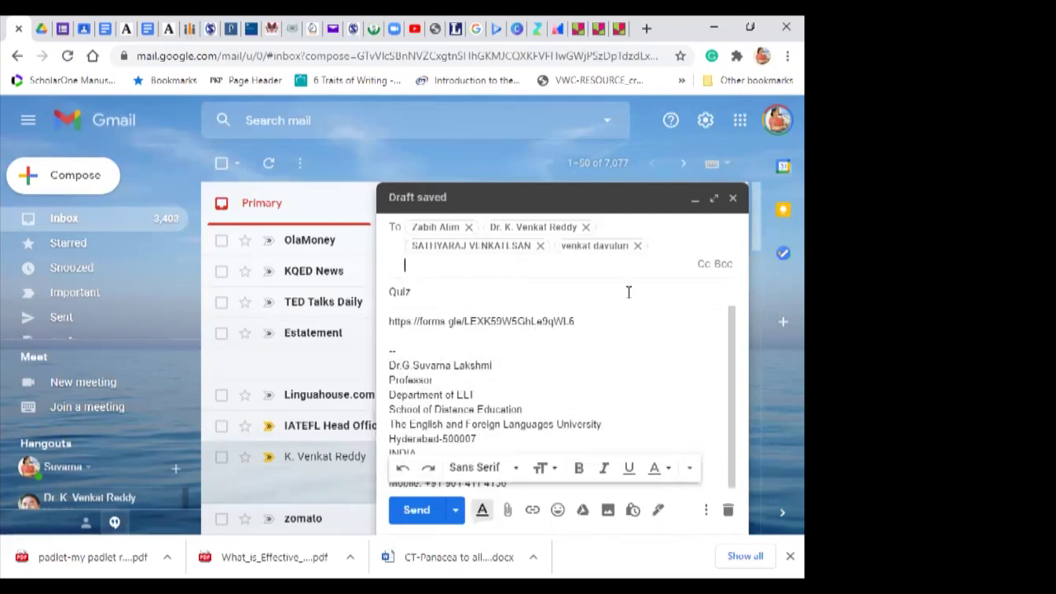
pyautogui.click(454, 518)
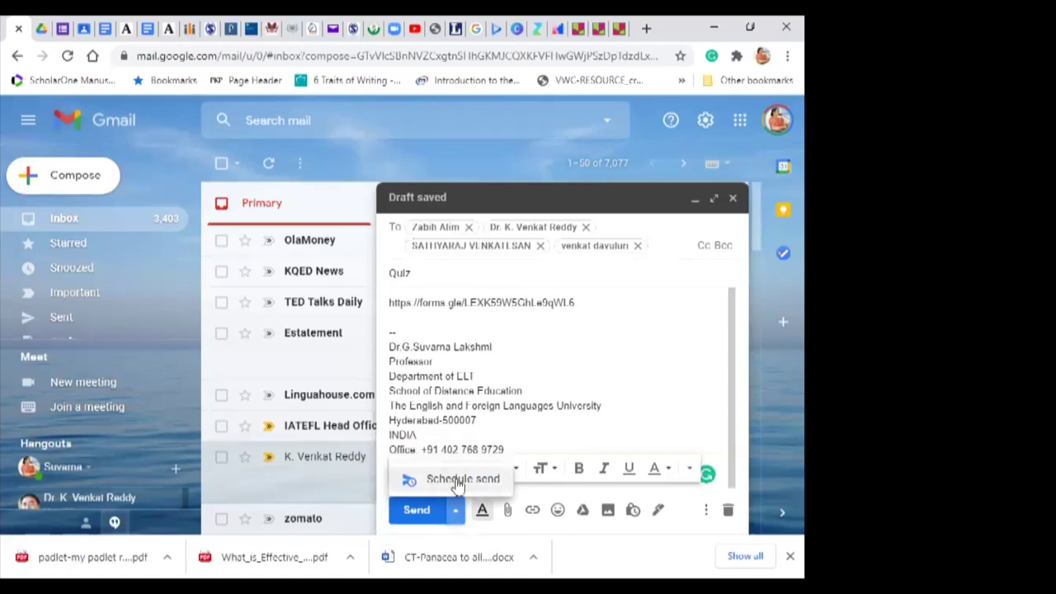
# Step: Schedule the Quiz email for a custom send time of Dec 7 at 9:00 AM
pyautogui.click(456, 478)
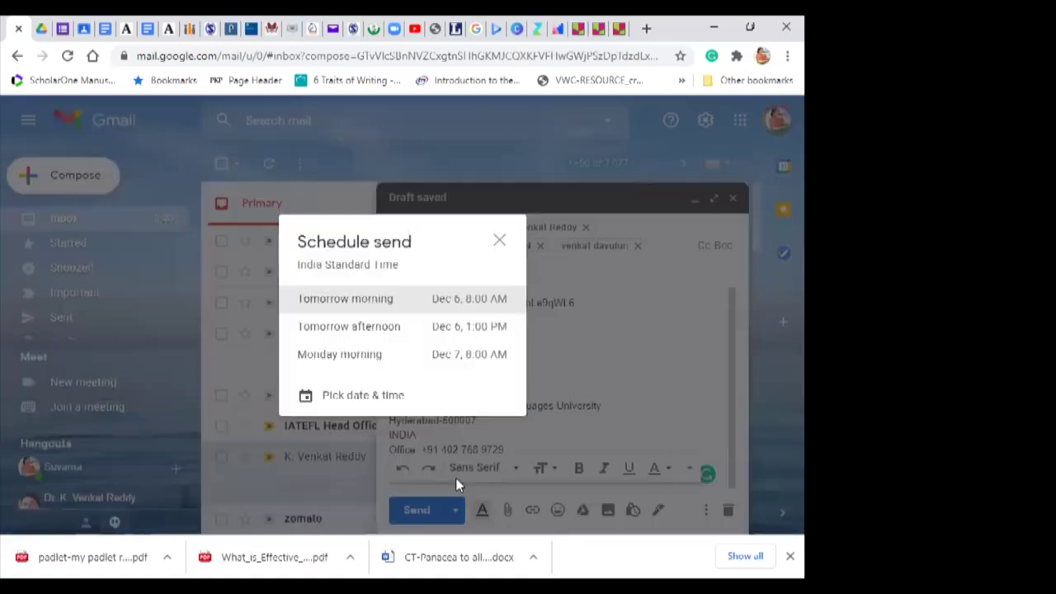
pyautogui.click(350, 396)
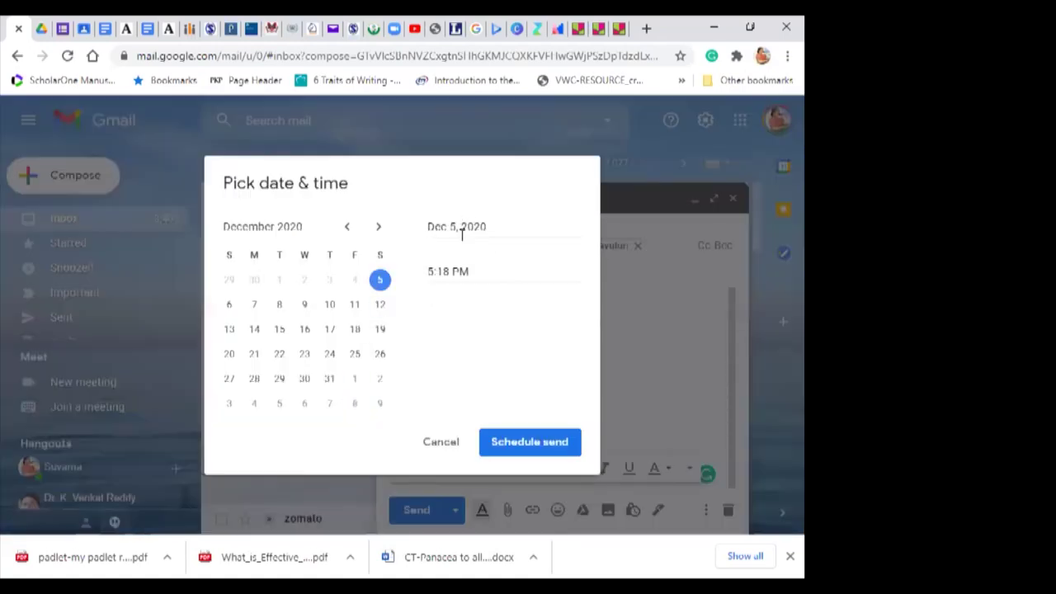
pyautogui.click(255, 307)
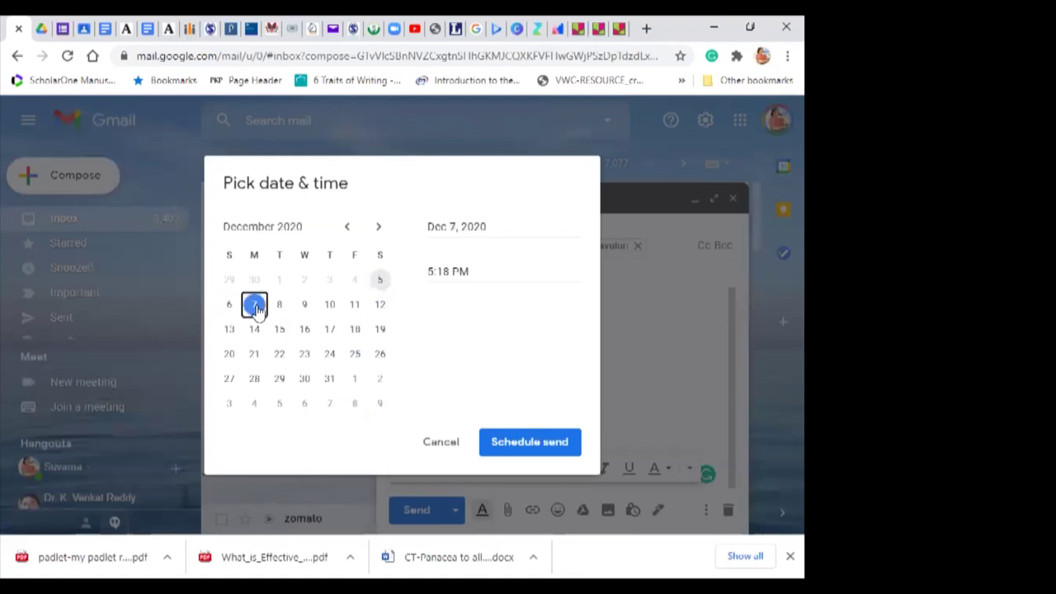
pyautogui.click(448, 271)
pyautogui.press('BackSpace')
pyautogui.press('BackSpace')
pyautogui.press('BackSpace')
pyautogui.press('BackSpace')
pyautogui.write('9')
pyautogui.press('BackSpace')
pyautogui.press('BackSpace')
pyautogui.press('BackSpace')
pyautogui.write('am')
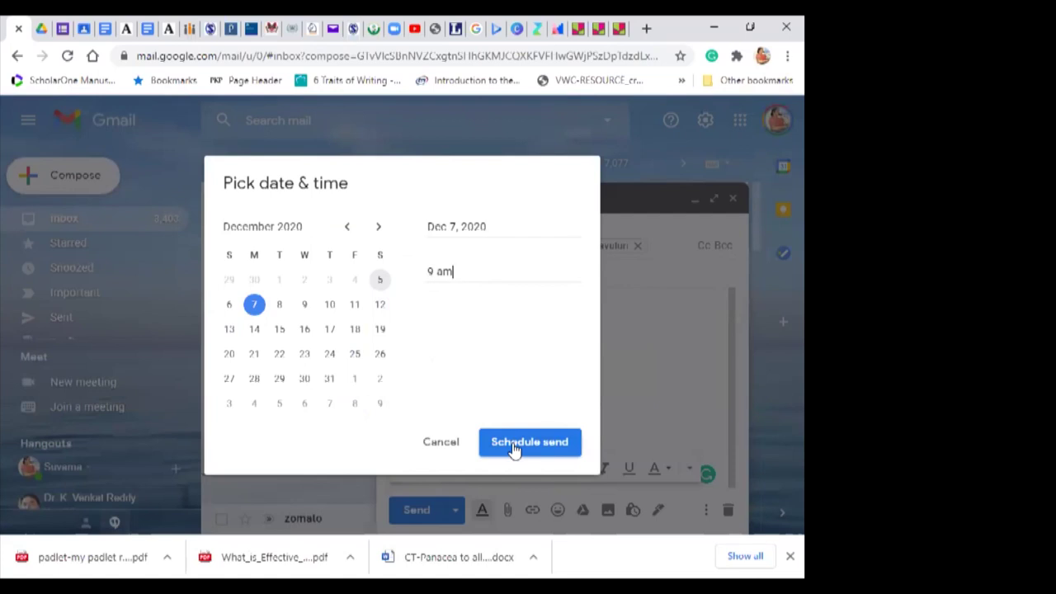
pyautogui.click(513, 446)
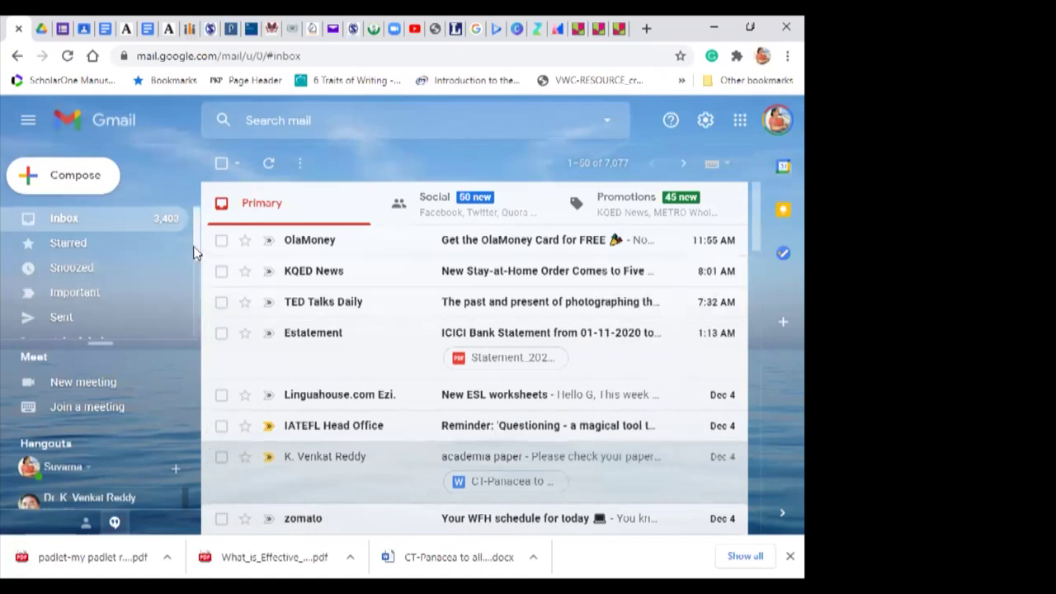
pyautogui.scroll(-3, 196, 276)
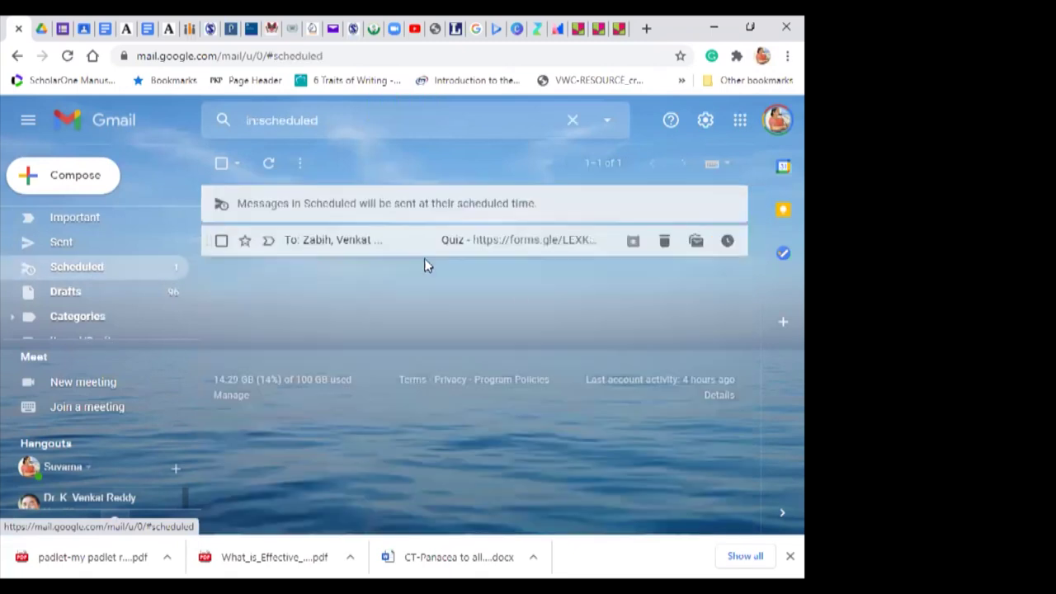
# Step: Open the scheduled Quiz email, cancel its send, and close the reverted draft
pyautogui.click(512, 248)
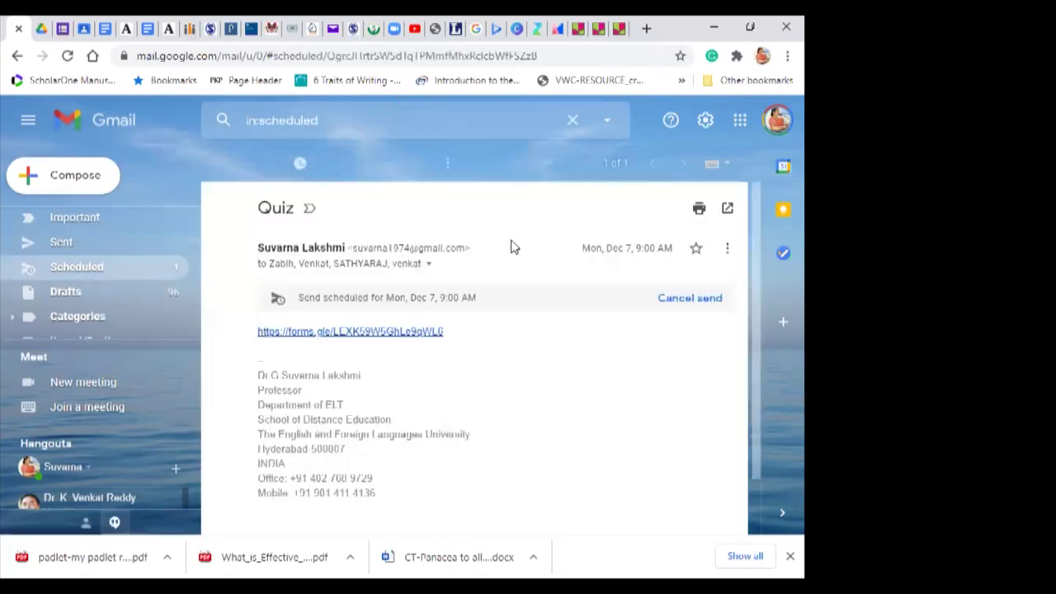
pyautogui.click(691, 300)
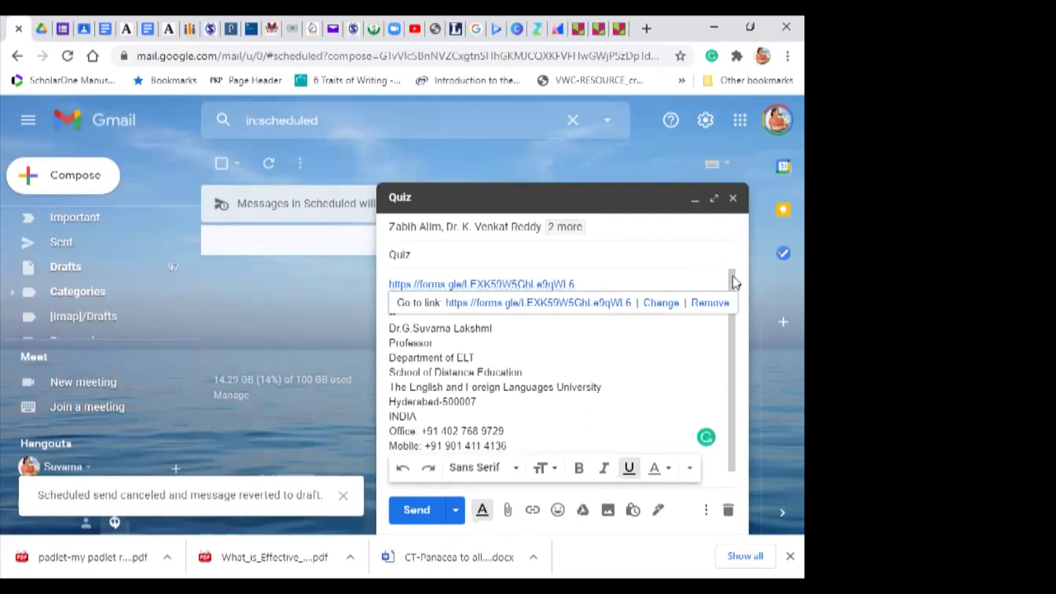
pyautogui.click(734, 201)
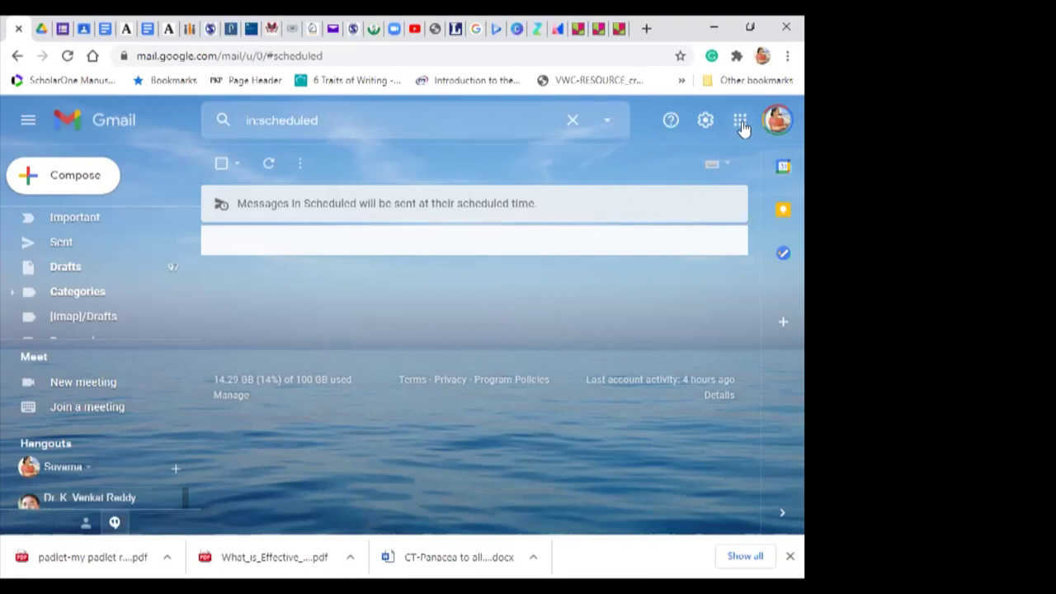
pyautogui.click(40, 29)
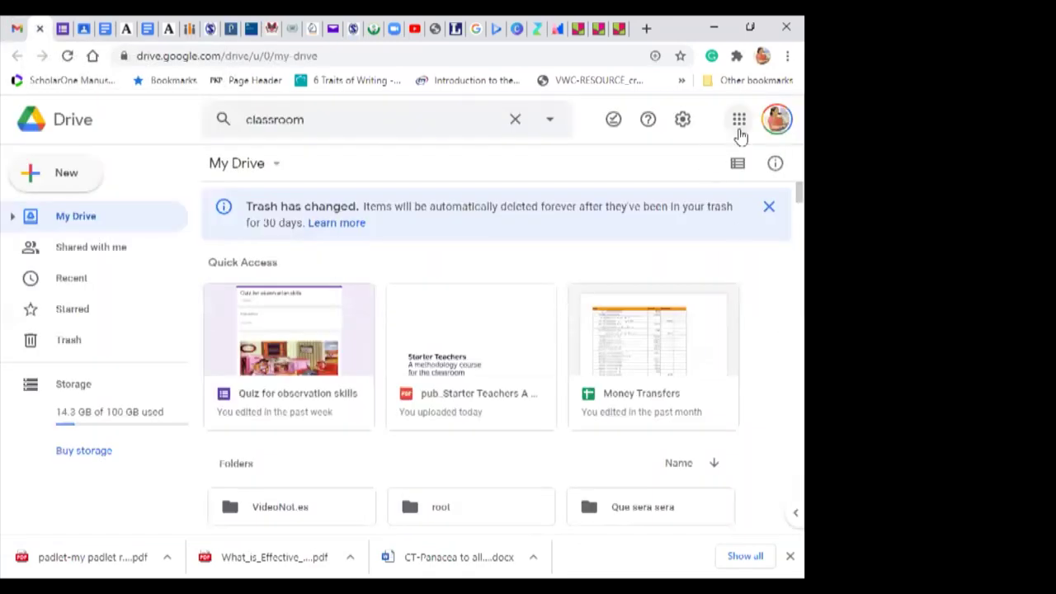
# Step: Launch Jamboard from Drive's Google apps grid and open the 'Publish speaking' jam
pyautogui.click(738, 124)
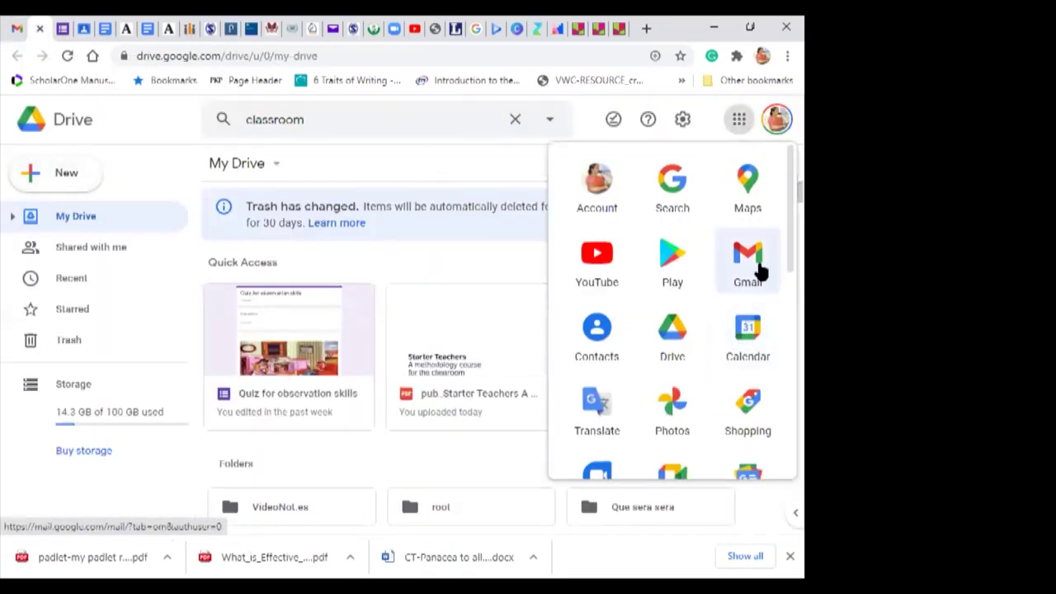
pyautogui.scroll(-3, 780, 233)
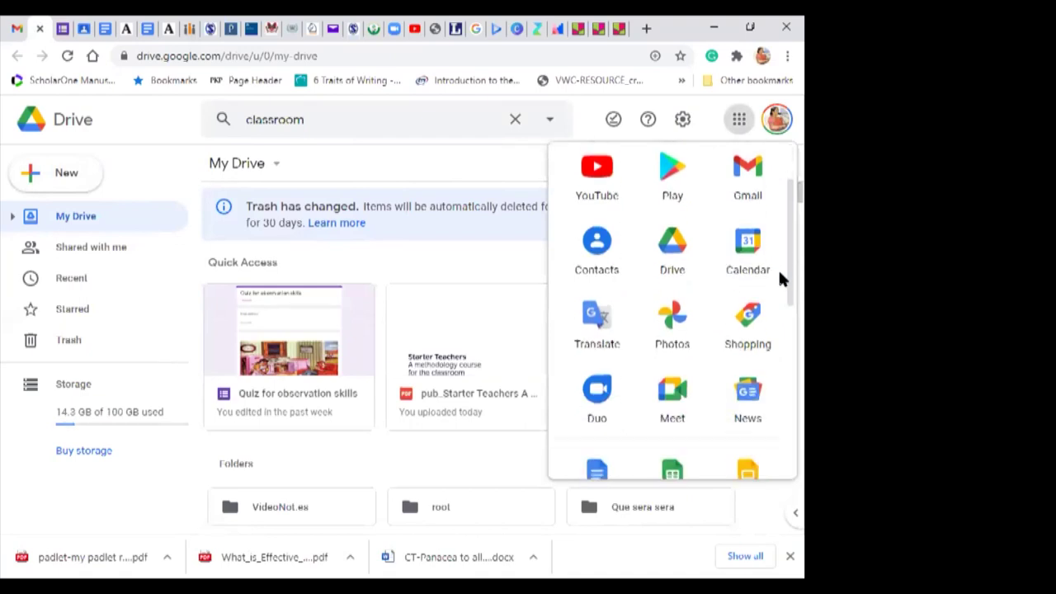
pyautogui.scroll(-2, 778, 364)
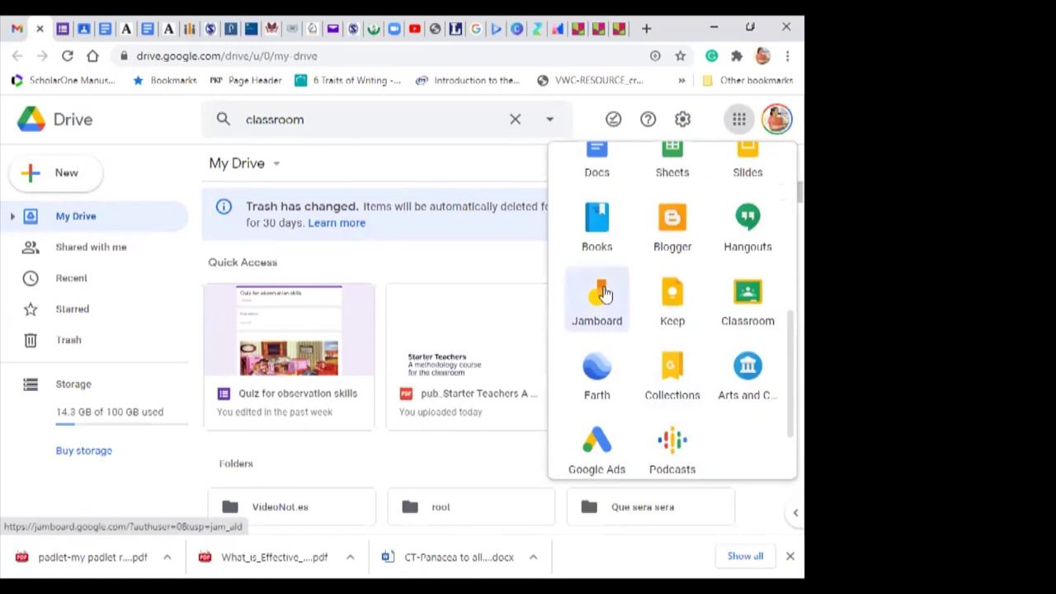
pyautogui.click(605, 294)
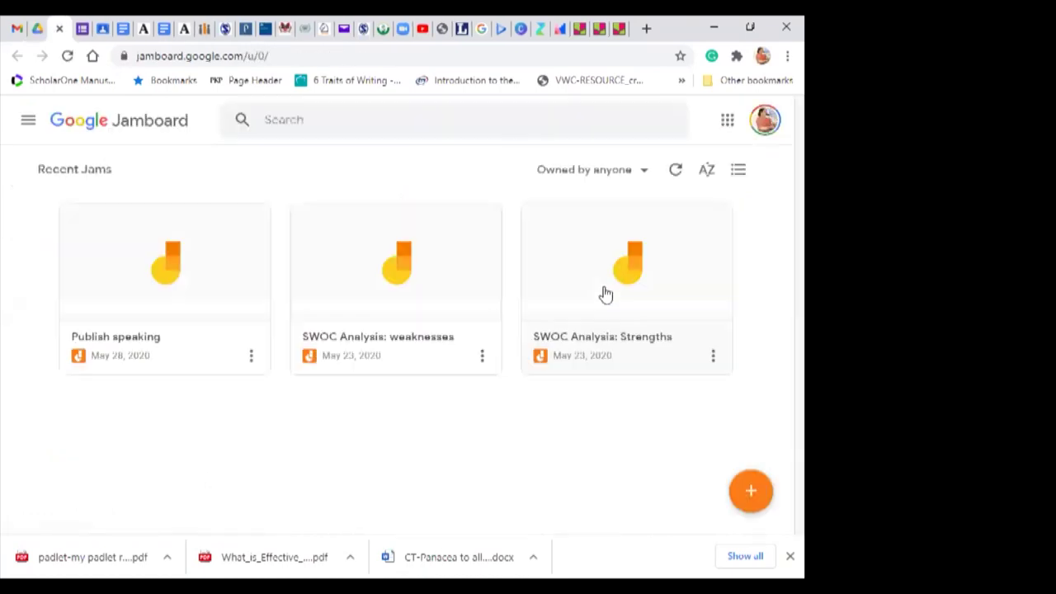
pyautogui.click(177, 278)
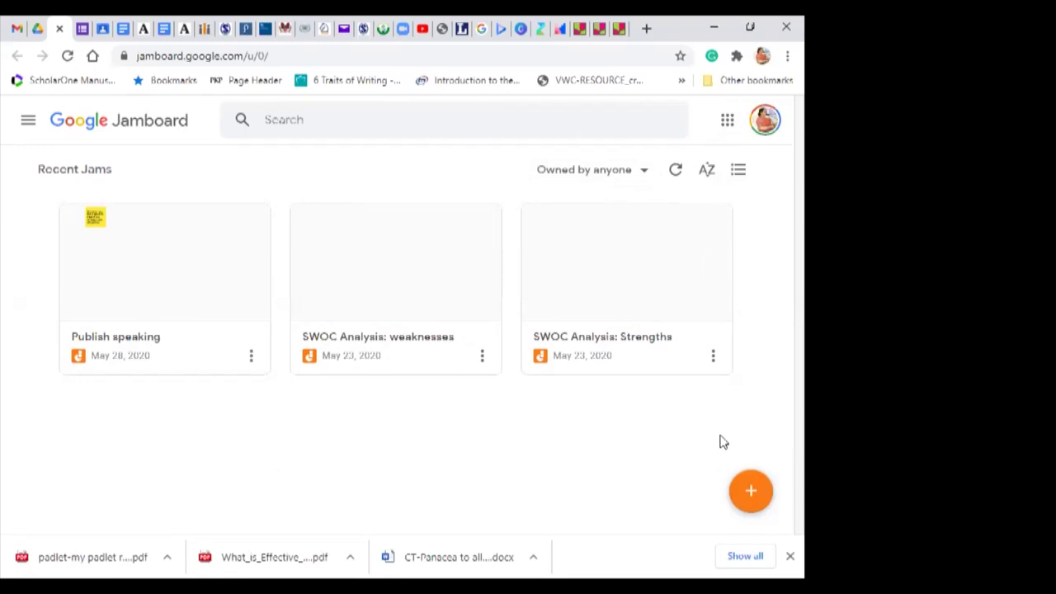
# Step: Start a new jam and rename it 'Pictures of online classes'
pyautogui.click(753, 498)
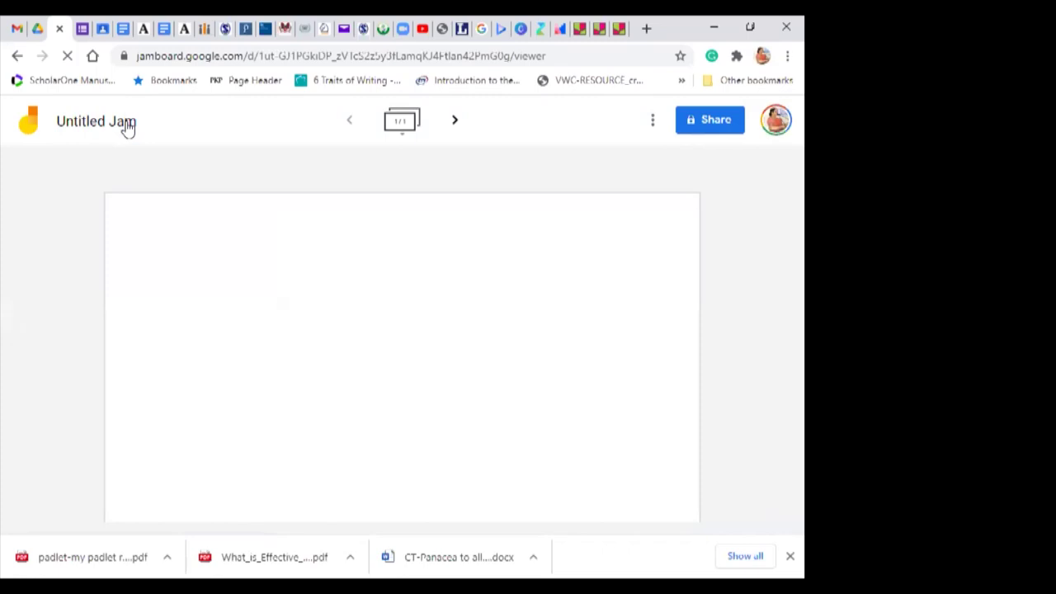
pyautogui.click(124, 122)
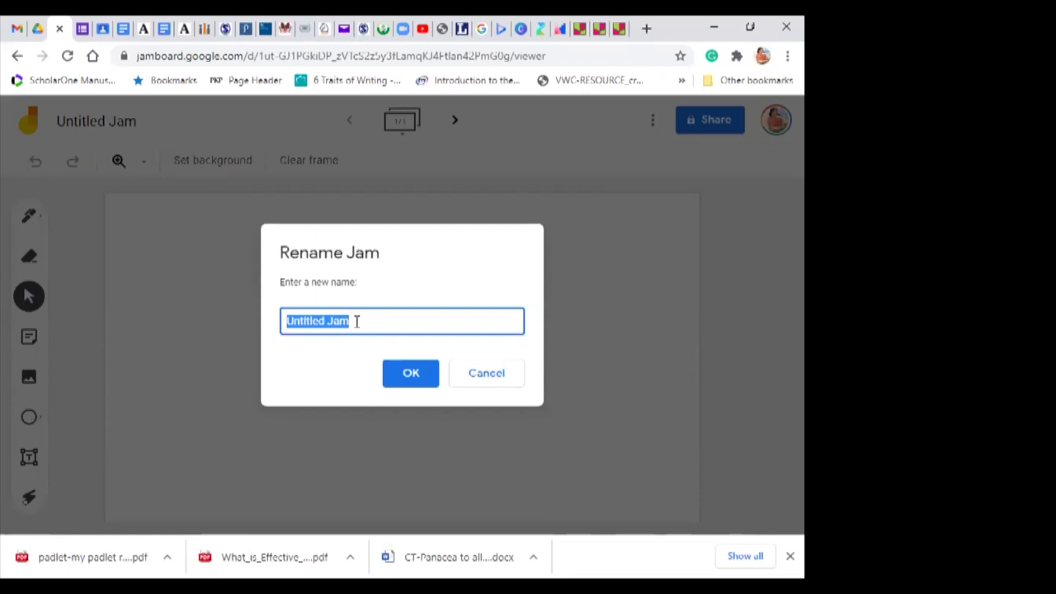
pyautogui.write('Picture o')
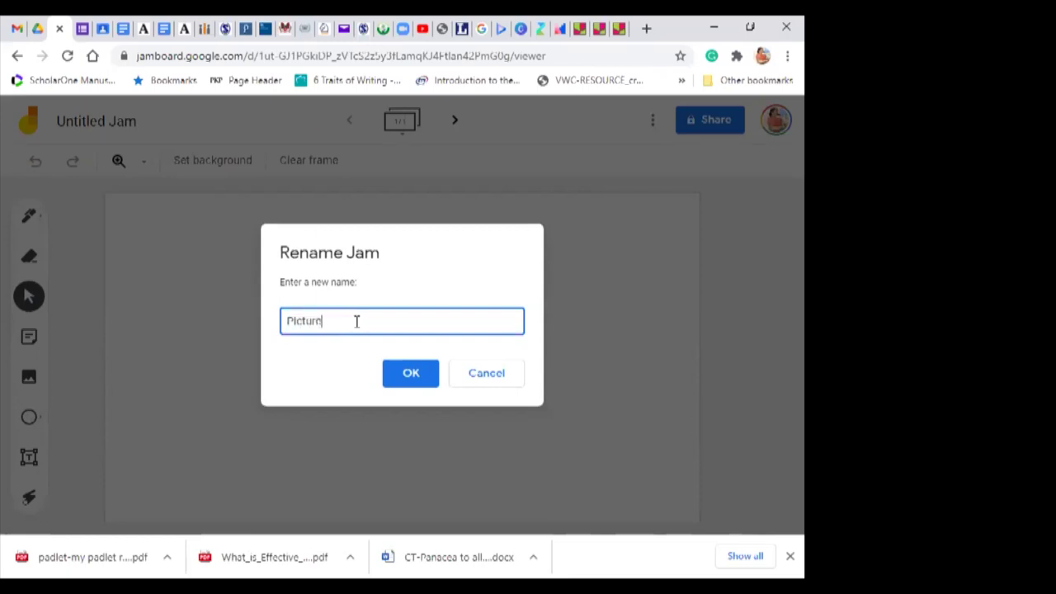
pyautogui.press('BackSpace')
pyautogui.press('BackSpace')
pyautogui.write('s ')
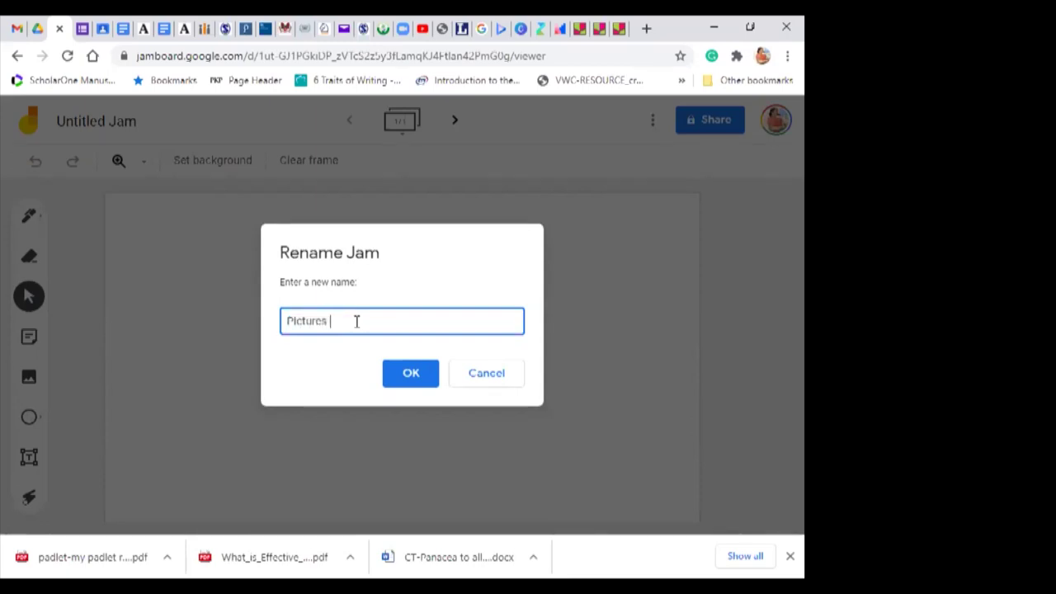
pyautogui.write('of online classes')
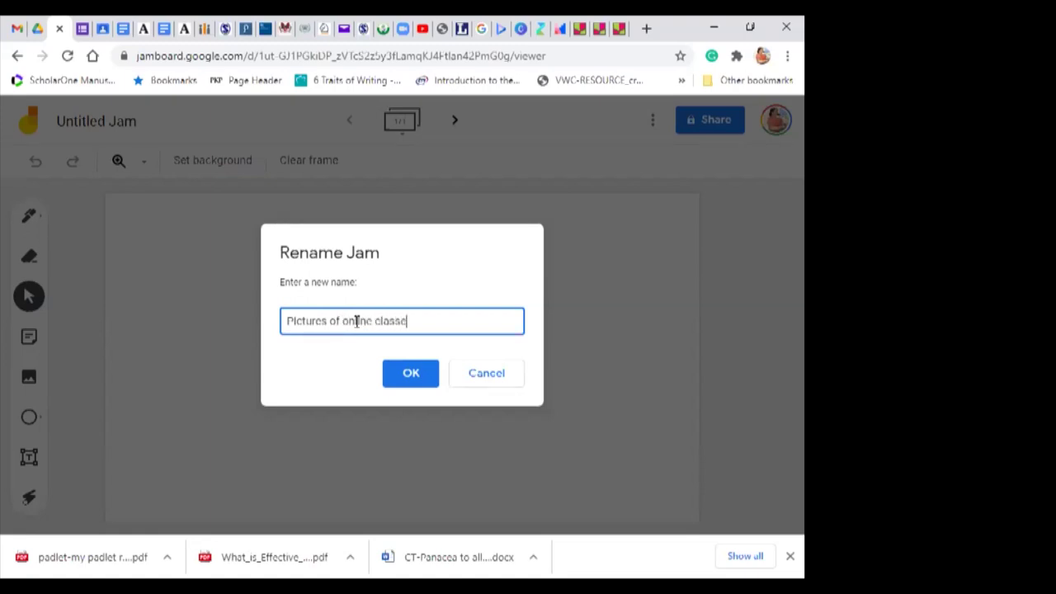
pyautogui.click(410, 374)
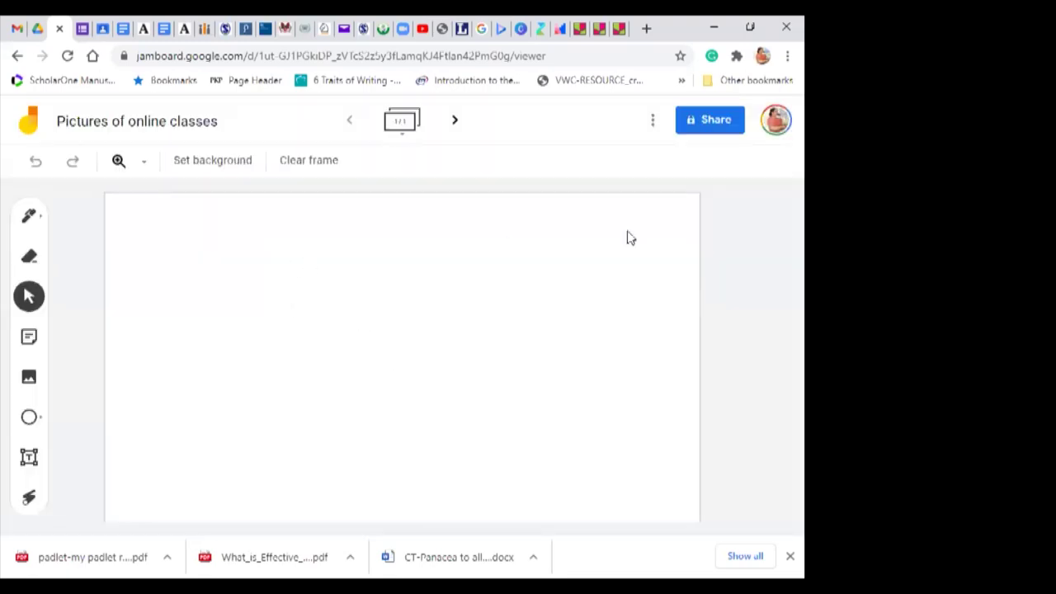
pyautogui.click(714, 121)
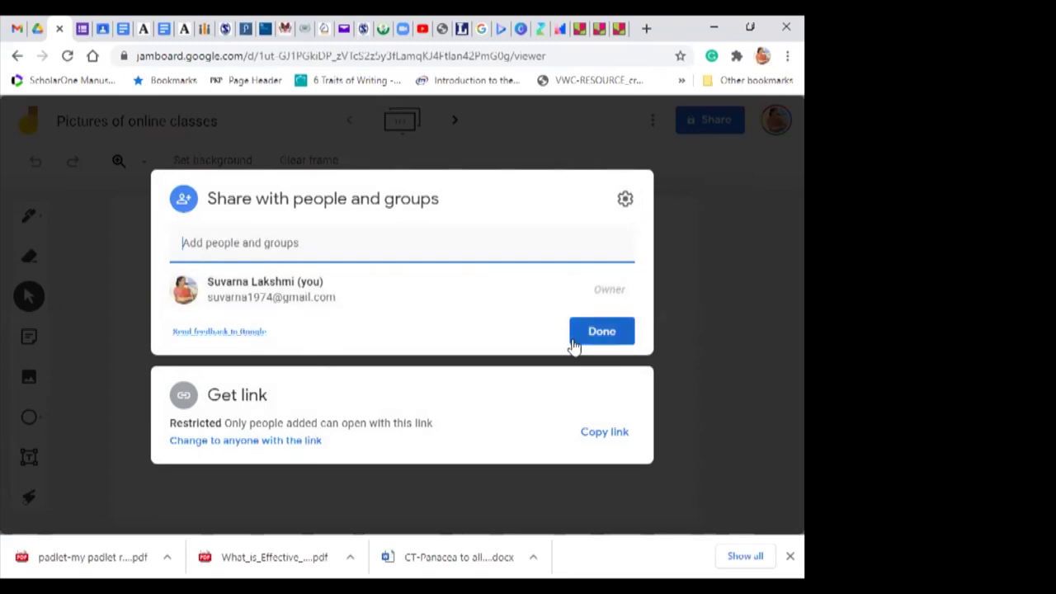
# Step: Copy the 'Pictures of online classes' jam's share link and close the sharing dialog
pyautogui.click(600, 438)
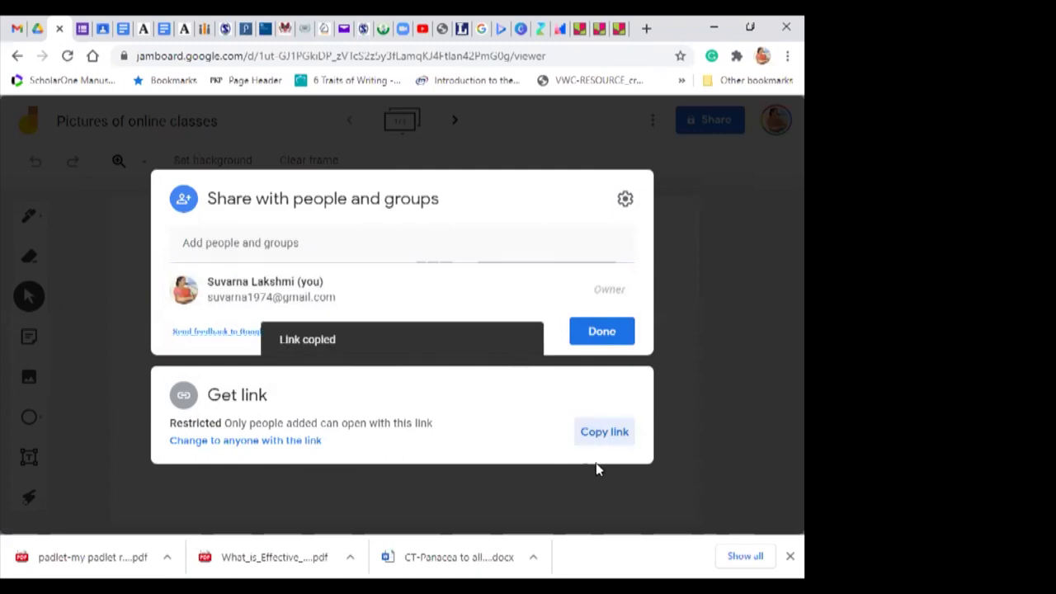
pyautogui.click(732, 297)
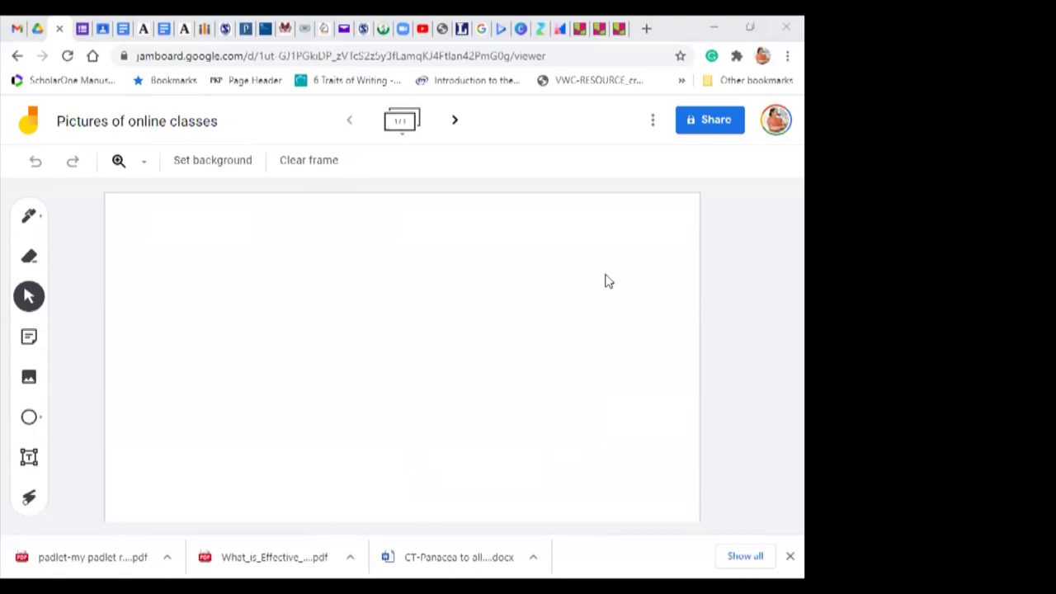
pyautogui.click(28, 218)
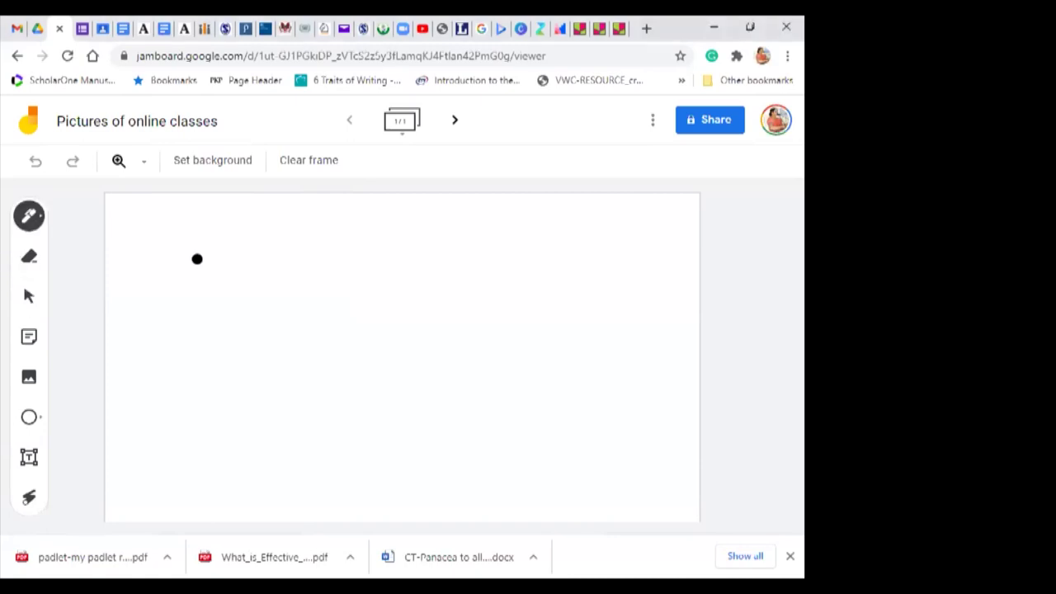
pyautogui.moveTo(184, 283)
pyautogui.mouseDown()
pyautogui.moveTo(174, 264)
pyautogui.moveTo(212, 269)
pyautogui.moveTo(198, 338)
pyautogui.mouseUp()
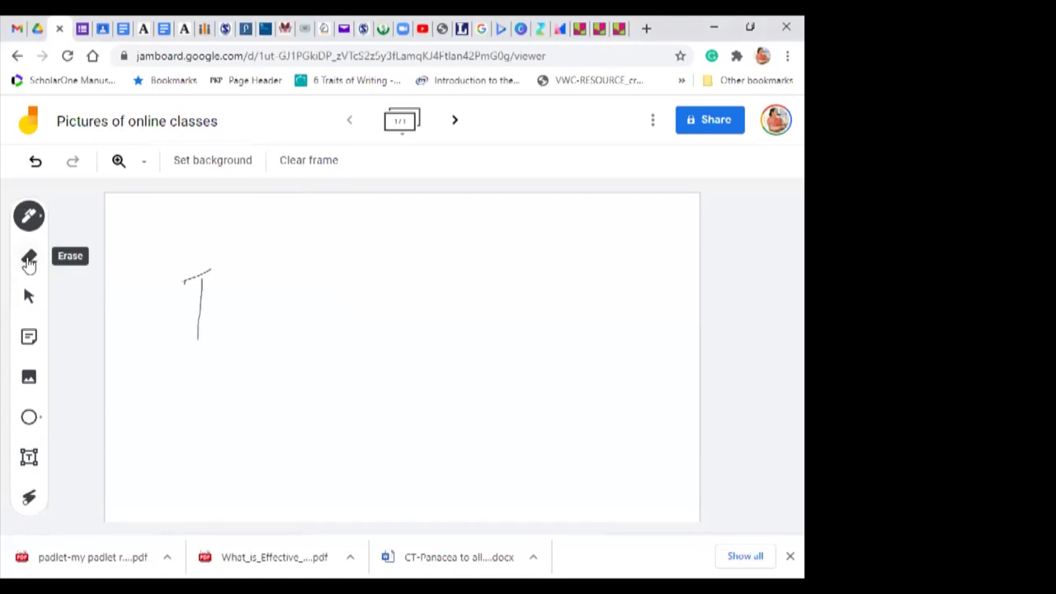
pyautogui.click(29, 261)
pyautogui.moveTo(189, 281)
pyautogui.mouseDown()
pyautogui.moveTo(234, 266)
pyautogui.moveTo(173, 292)
pyautogui.moveTo(225, 277)
pyautogui.mouseUp()
pyautogui.moveTo(198, 291); pyautogui.dragTo(198, 356)
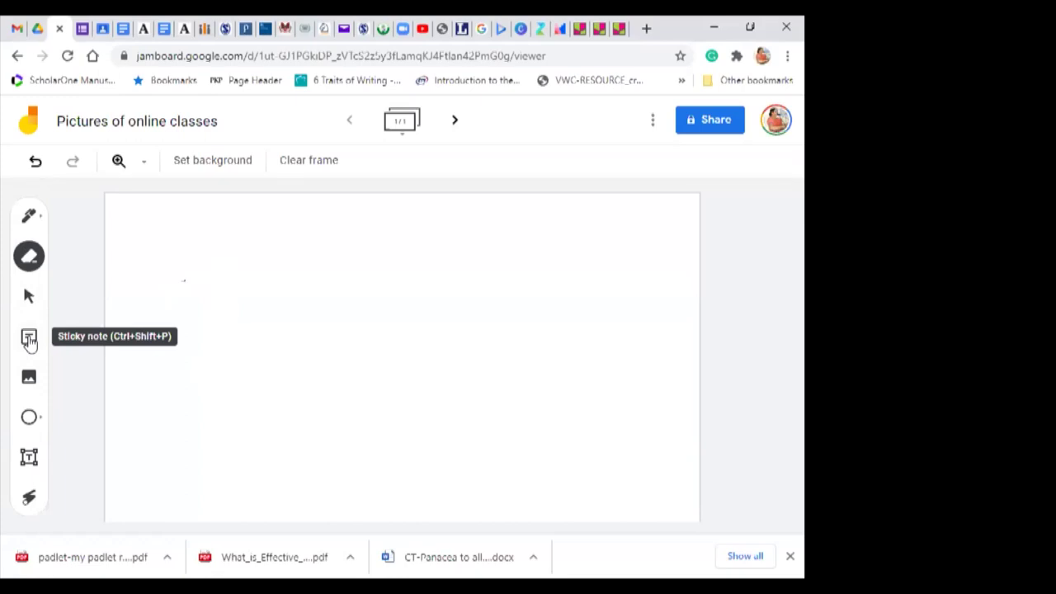
pyautogui.click(28, 339)
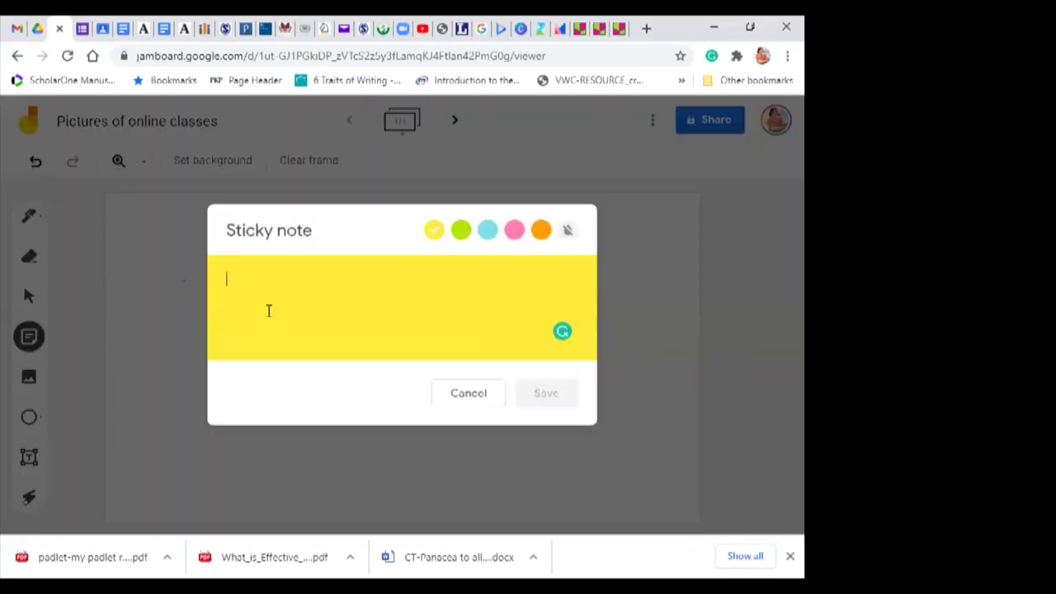
# Step: Add a sticky note reading 'This is a note from em' to the frame
pyautogui.write('This is t')
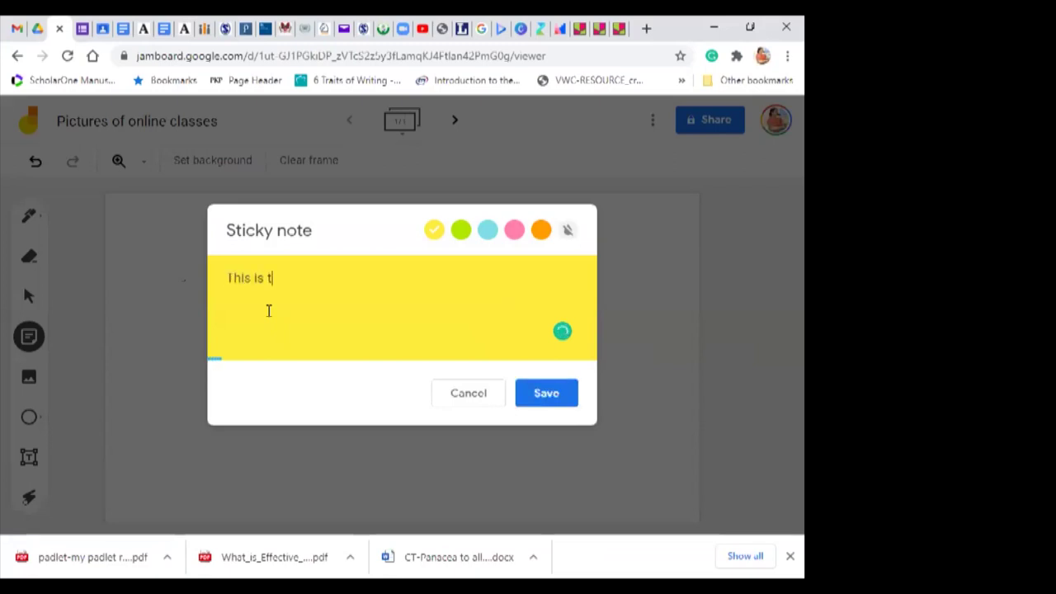
pyautogui.press('BackSpace')
pyautogui.write('a note from em')
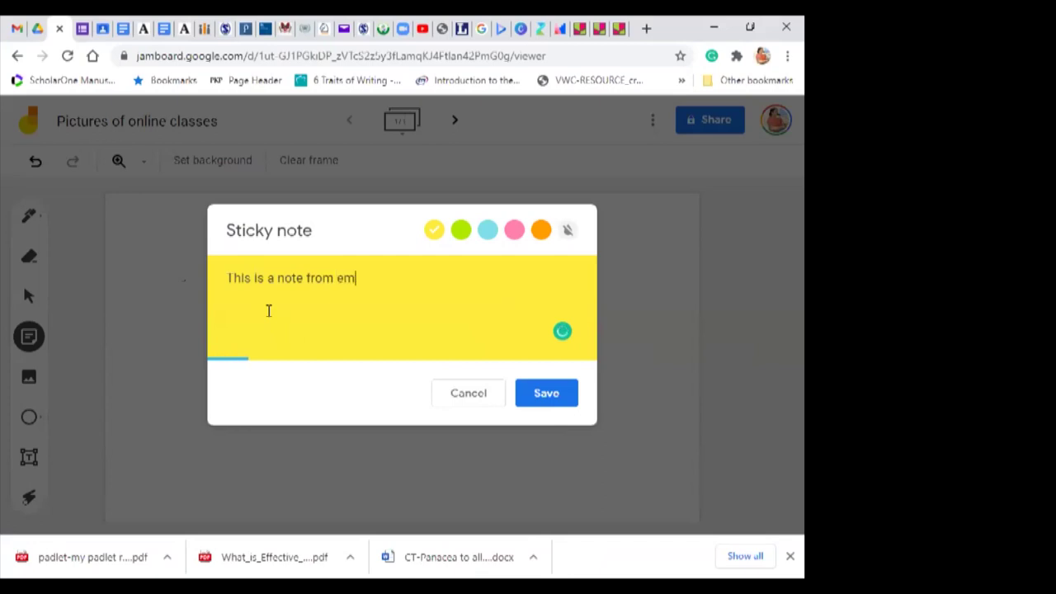
pyautogui.click(553, 394)
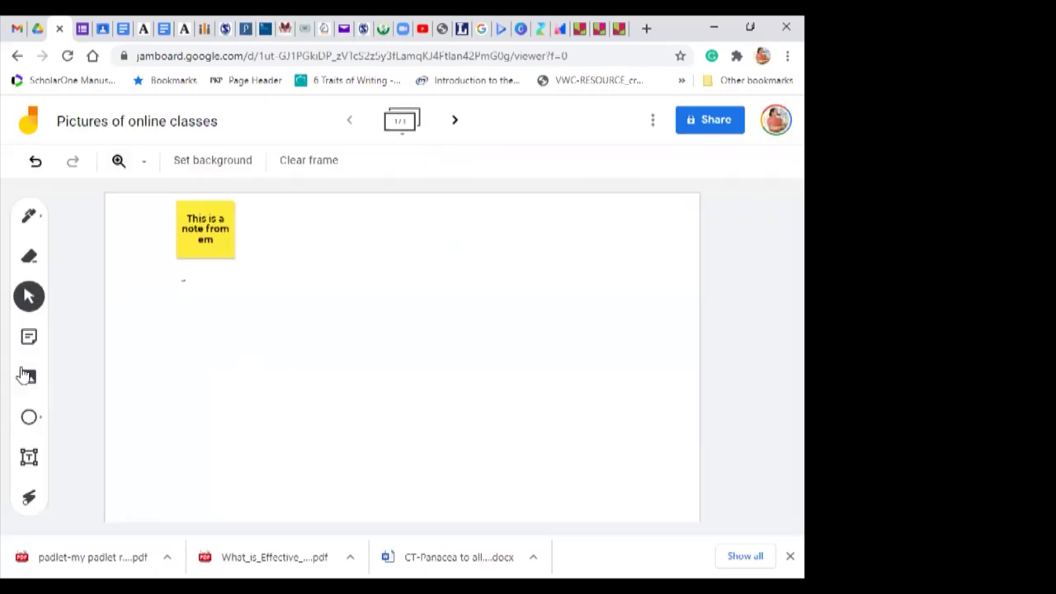
pyautogui.click(27, 380)
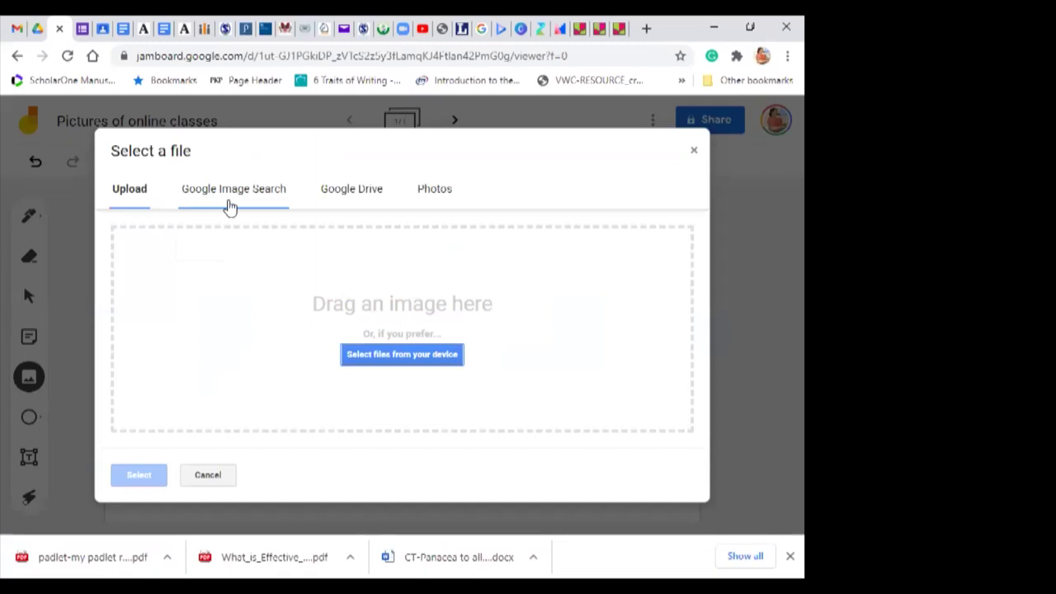
# Step: Insert the 'online classes' image-search photo of a girl at a computer and move it beside the note
pyautogui.click(235, 193)
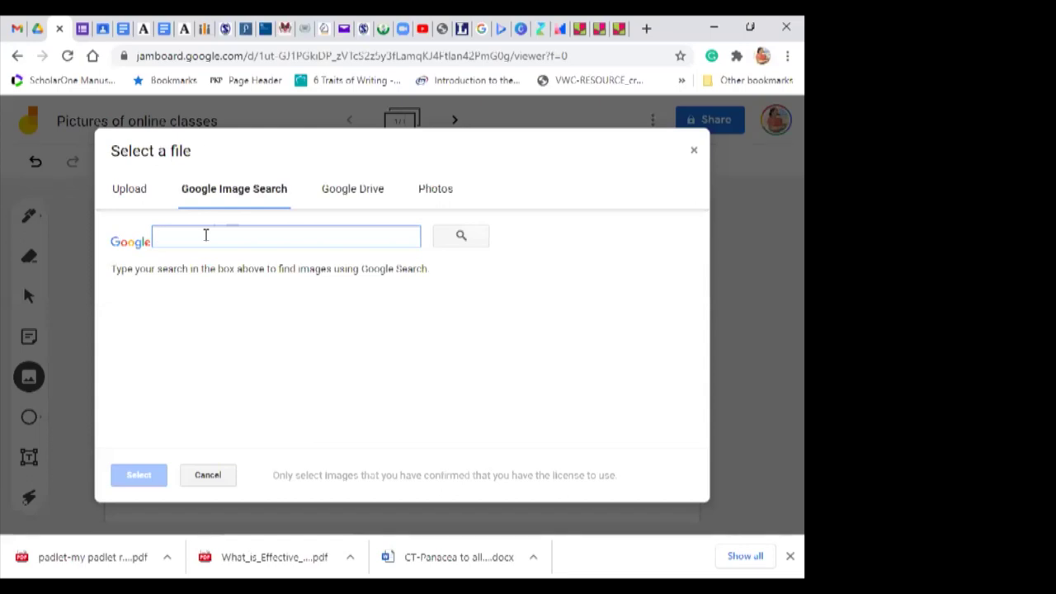
pyautogui.write('online classes')
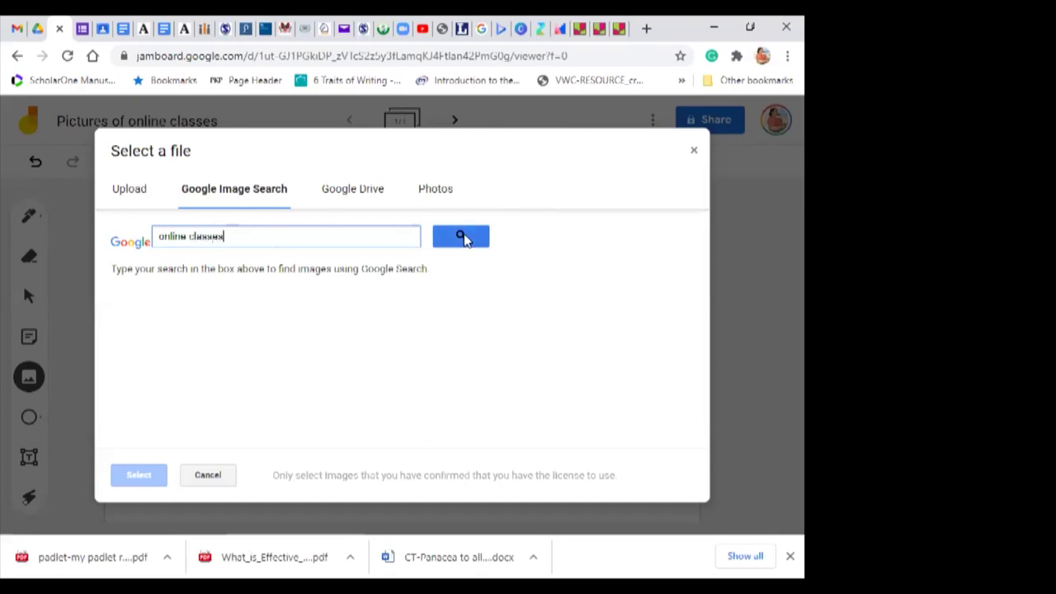
pyautogui.click(464, 239)
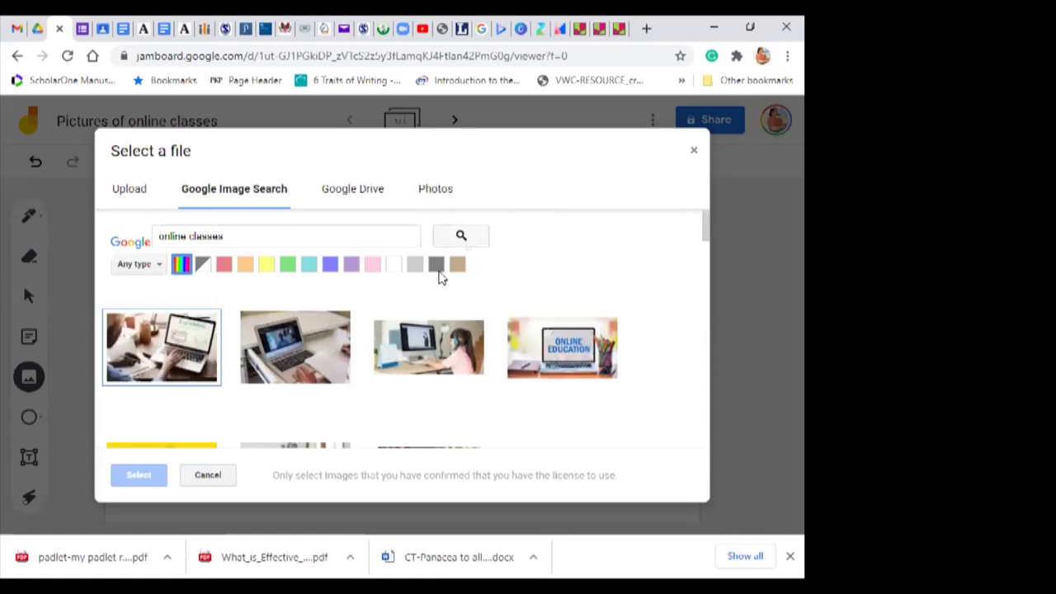
pyautogui.click(415, 348)
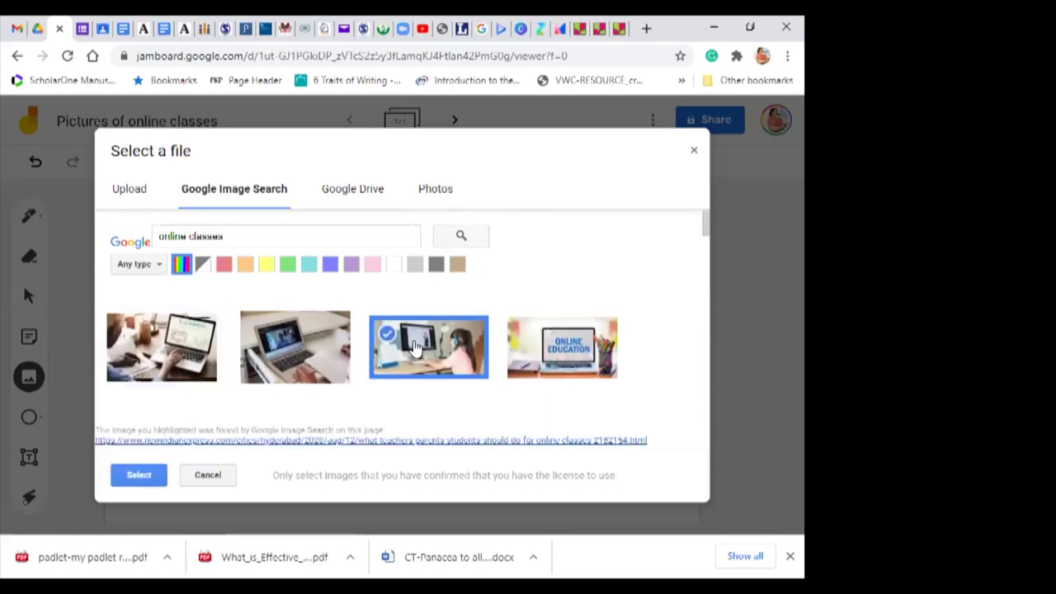
pyautogui.click(136, 477)
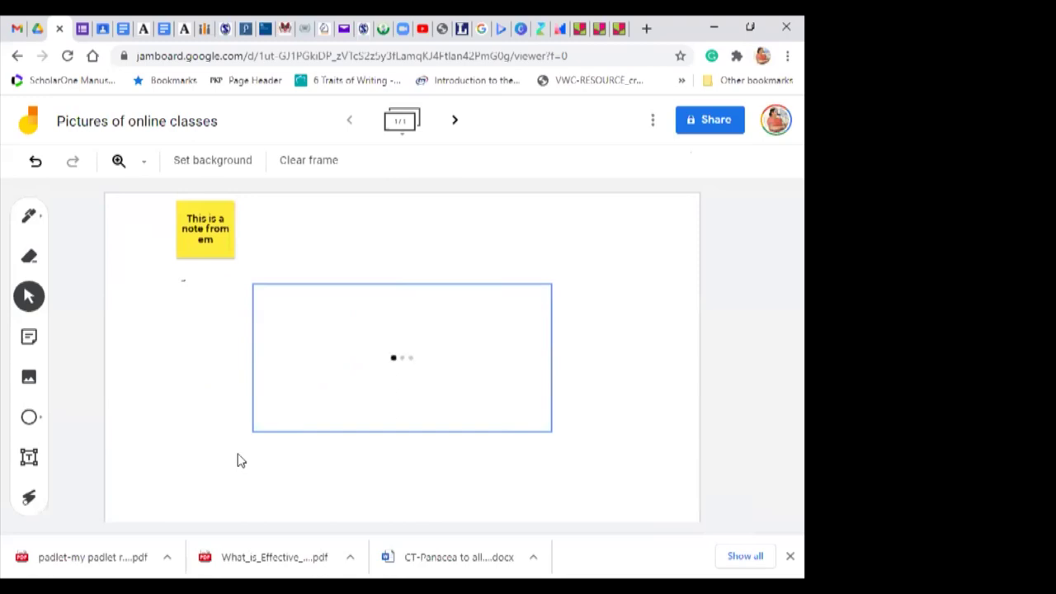
pyautogui.click(330, 384)
pyautogui.moveTo(331, 385); pyautogui.dragTo(337, 309)
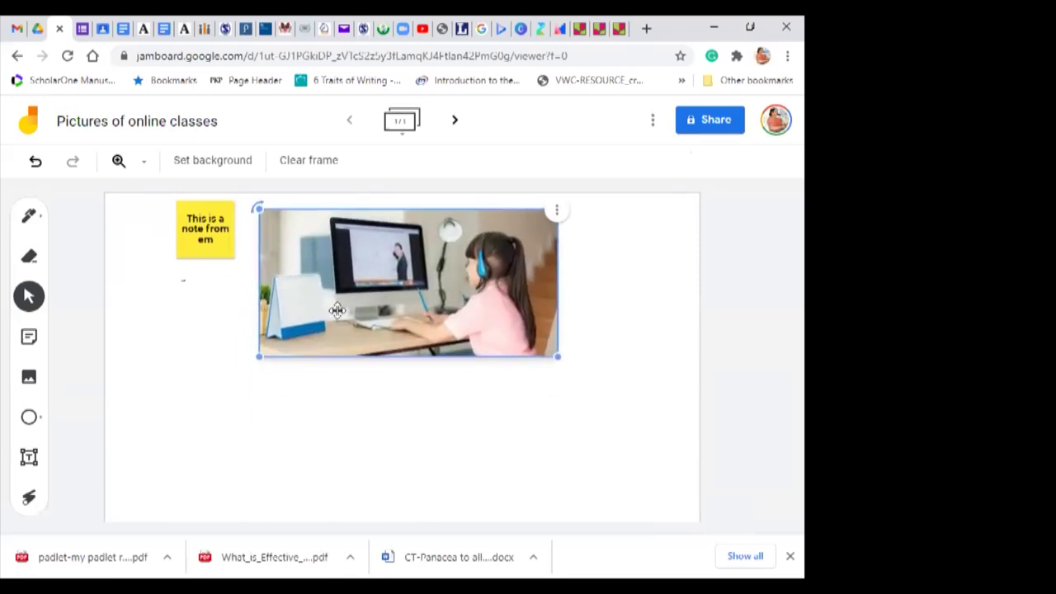
pyautogui.click(253, 435)
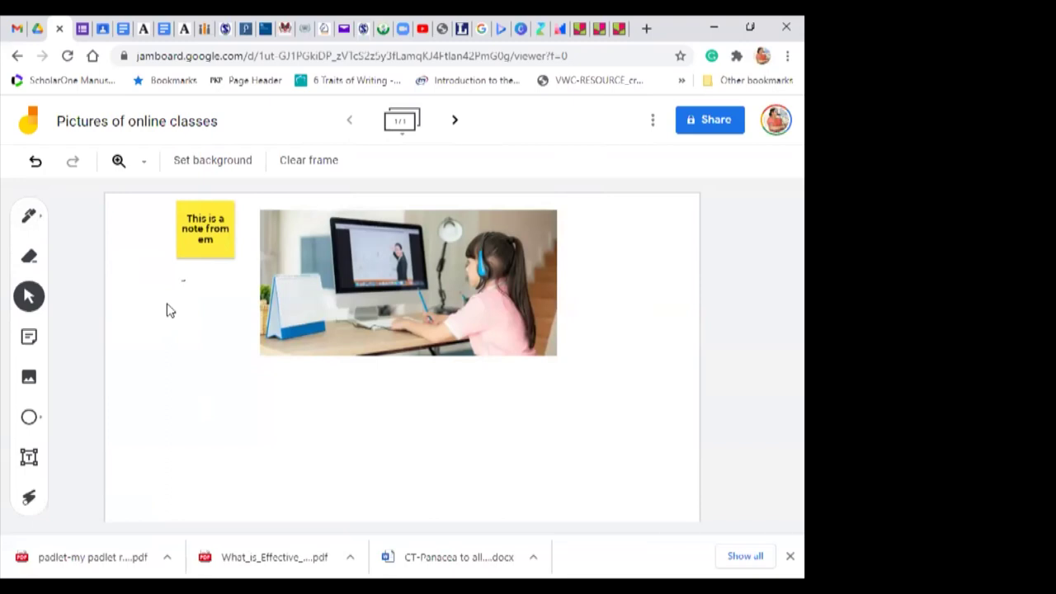
# Step: Add a 'Hello everyone' text box at the frame's lower left
pyautogui.click(29, 459)
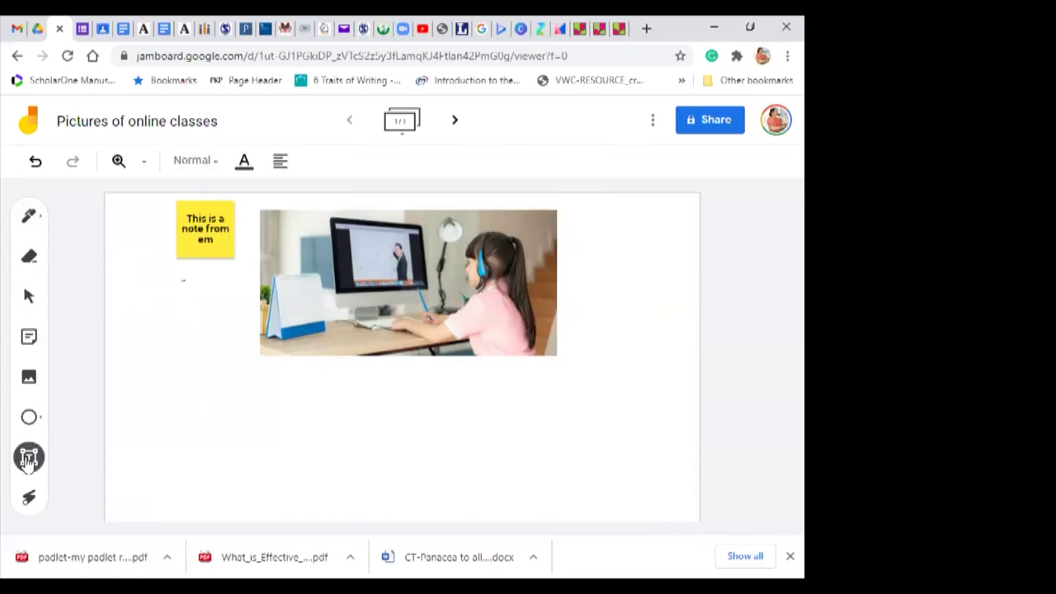
pyautogui.click(171, 415)
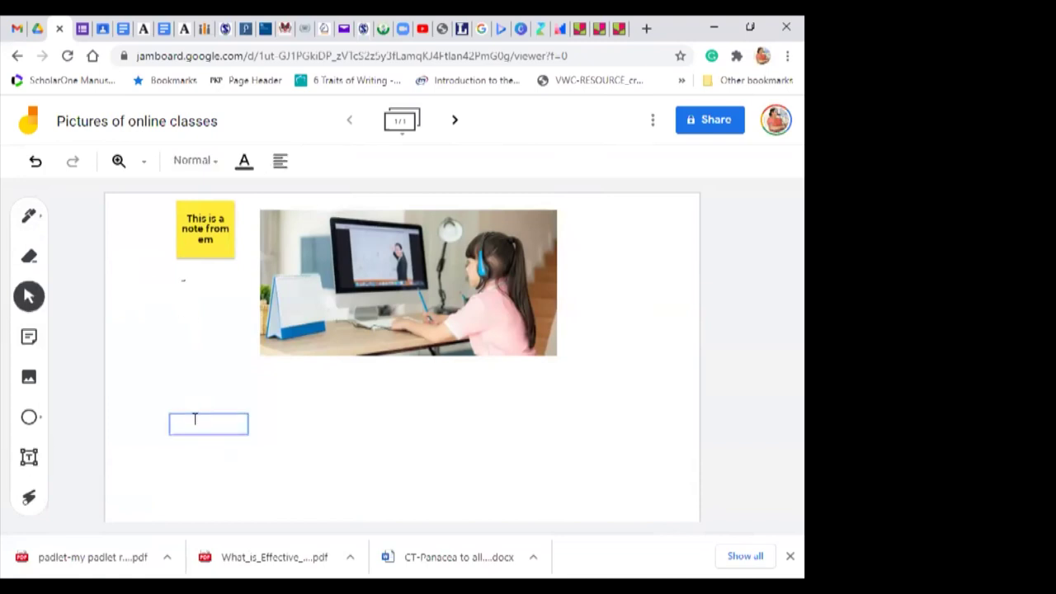
pyautogui.write('Hello everyon')
pyautogui.click(381, 484)
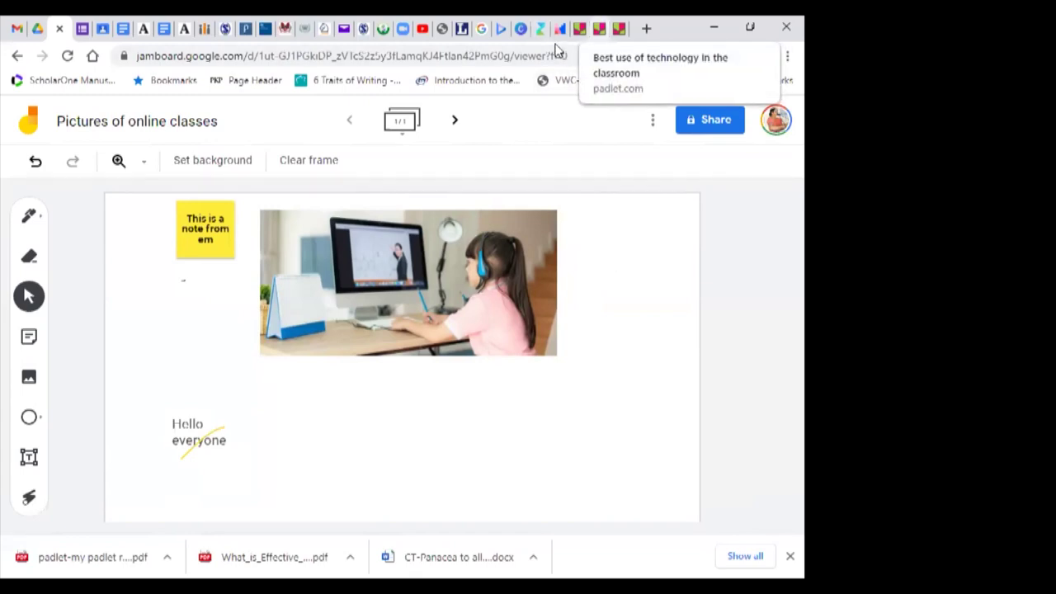
pyautogui.click(599, 28)
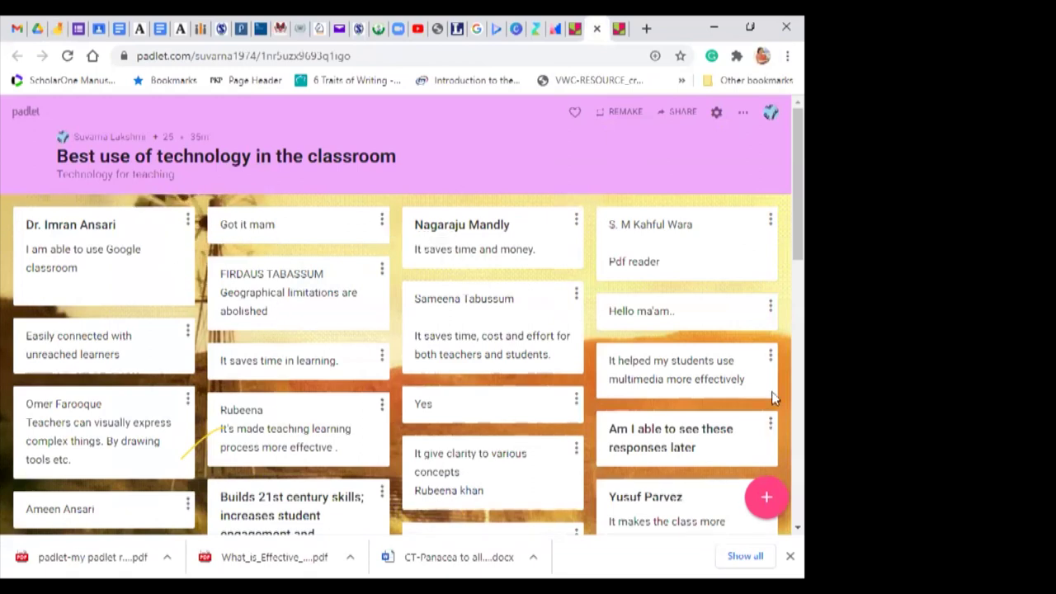
# Step: Browse the wall, opening and closing options on the projector, content-sharing and learning-effectively posts
pyautogui.scroll(-7, 778, 332)
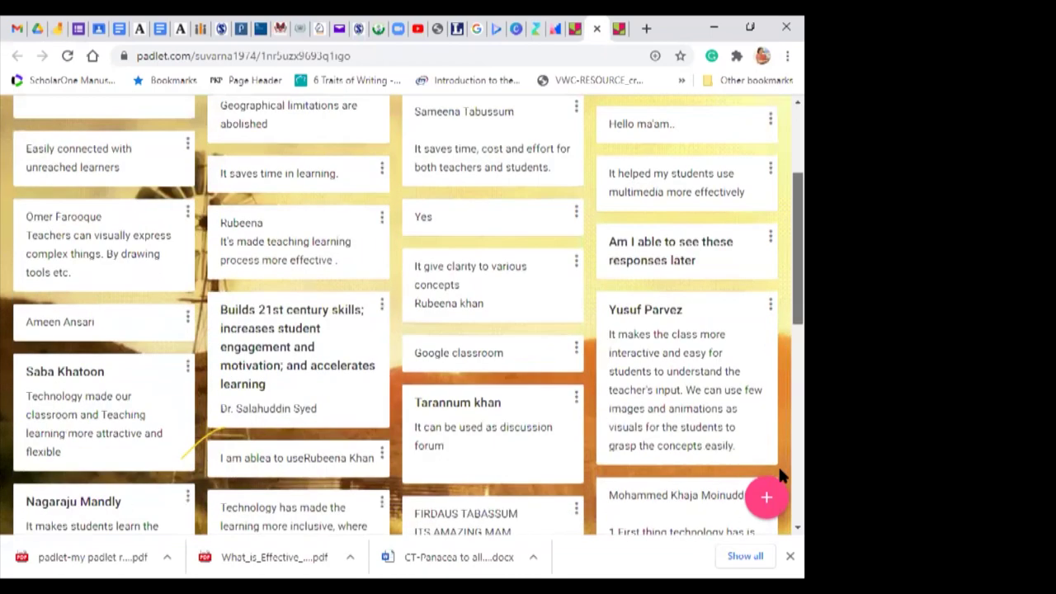
pyautogui.scroll(-3, 626, 520)
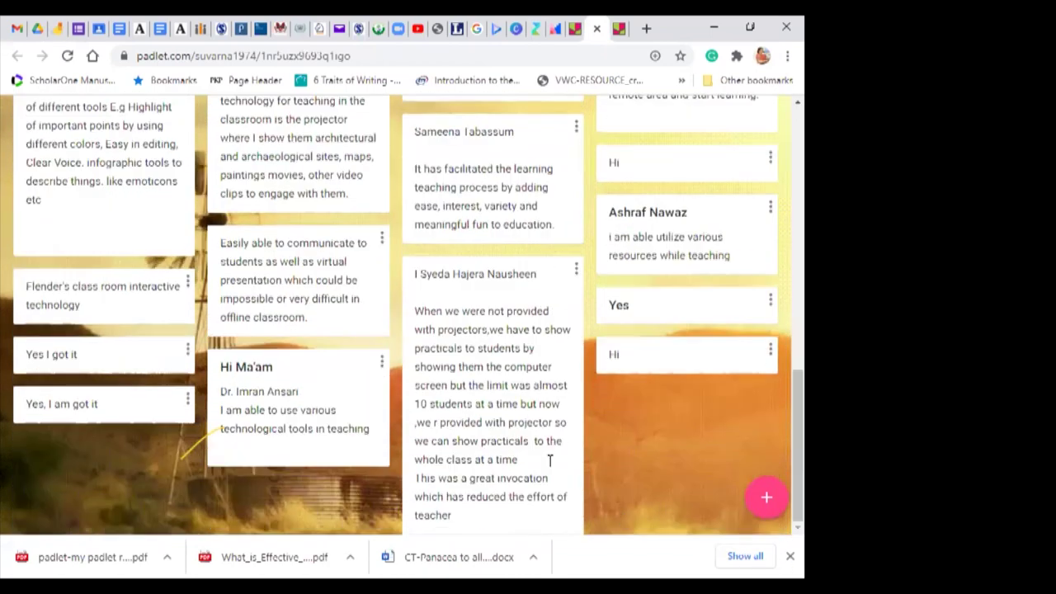
pyautogui.click(576, 270)
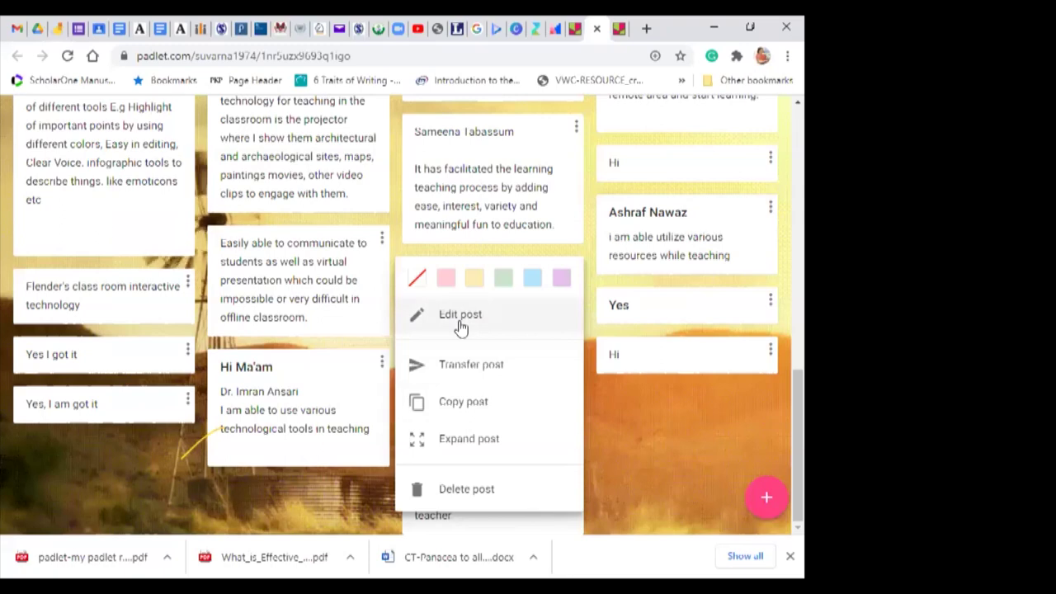
pyautogui.click(641, 505)
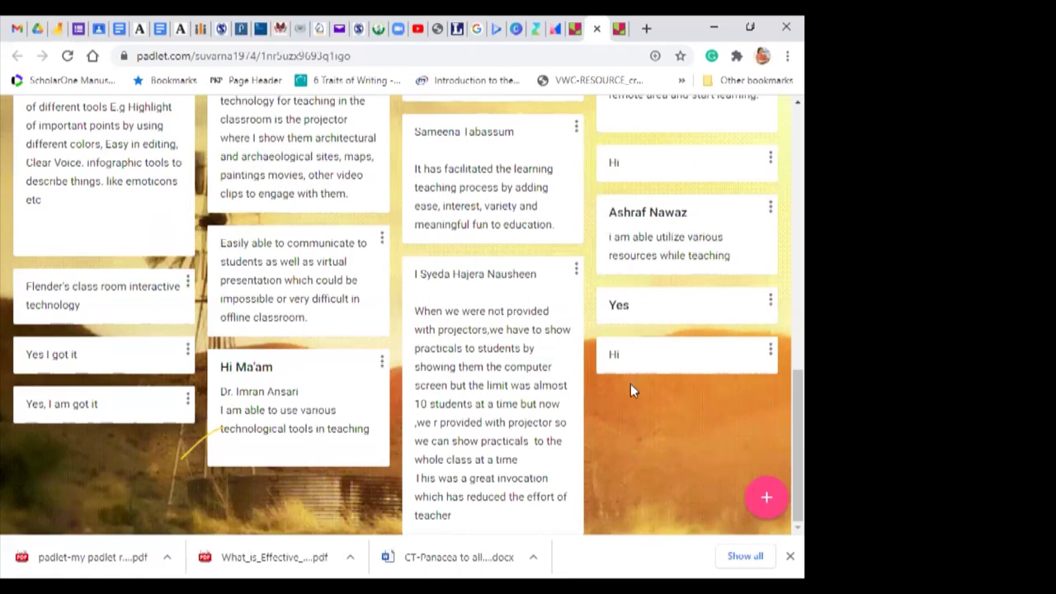
pyautogui.click(57, 232)
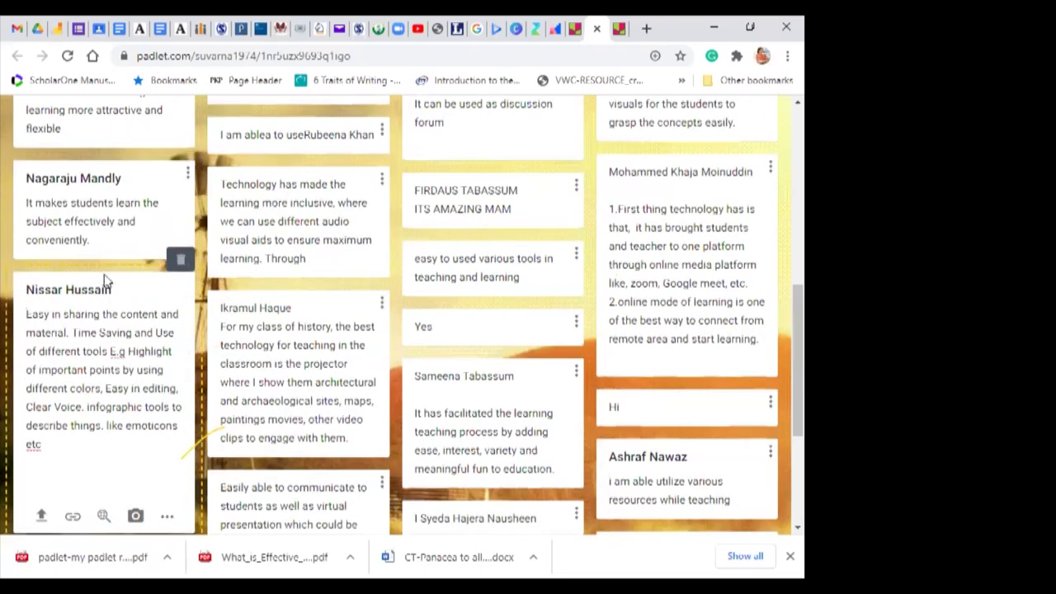
pyautogui.click(113, 257)
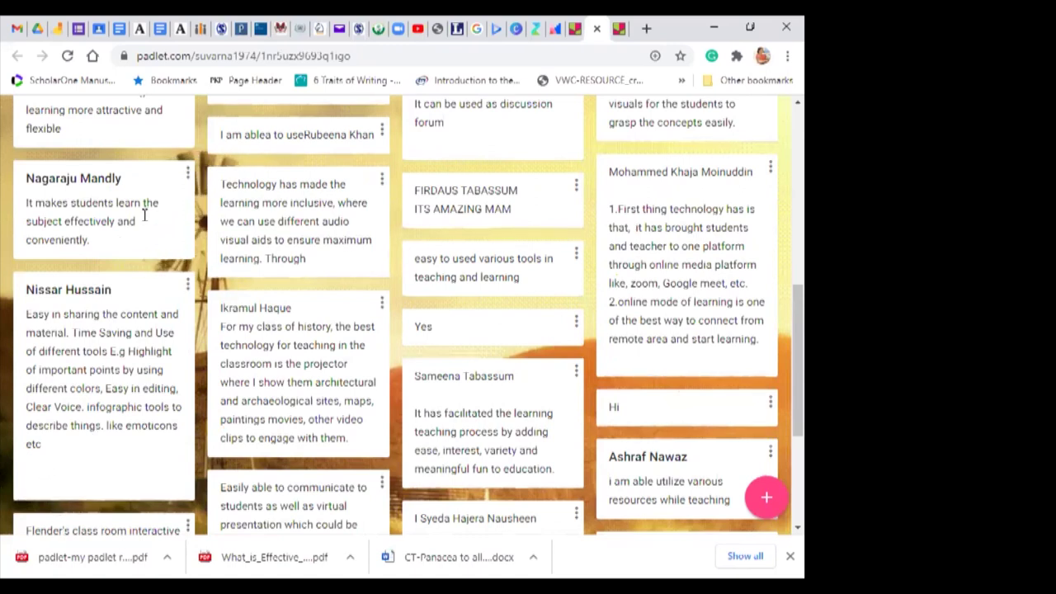
pyautogui.click(189, 172)
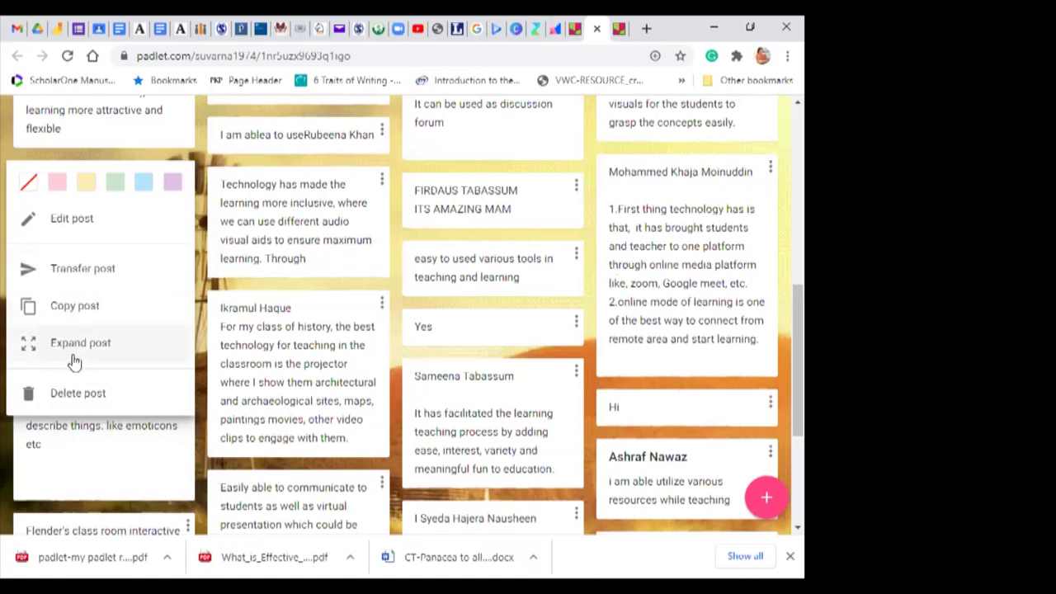
pyautogui.click(102, 464)
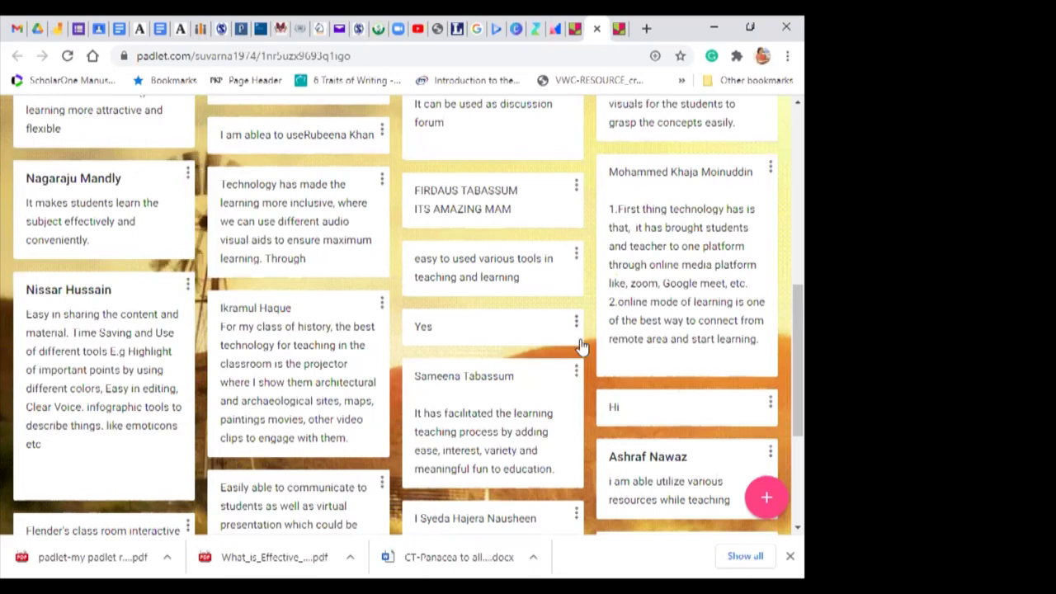
# Step: Reload the 'Best use of technology in the classroom' wall
pyautogui.scroll(-3, 778, 375)
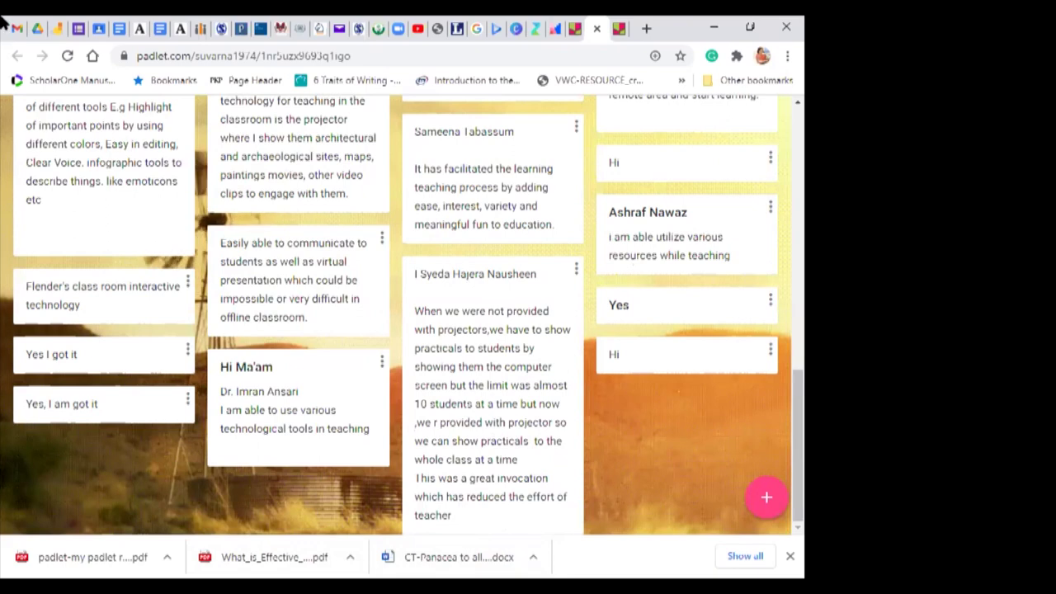
pyautogui.click(68, 55)
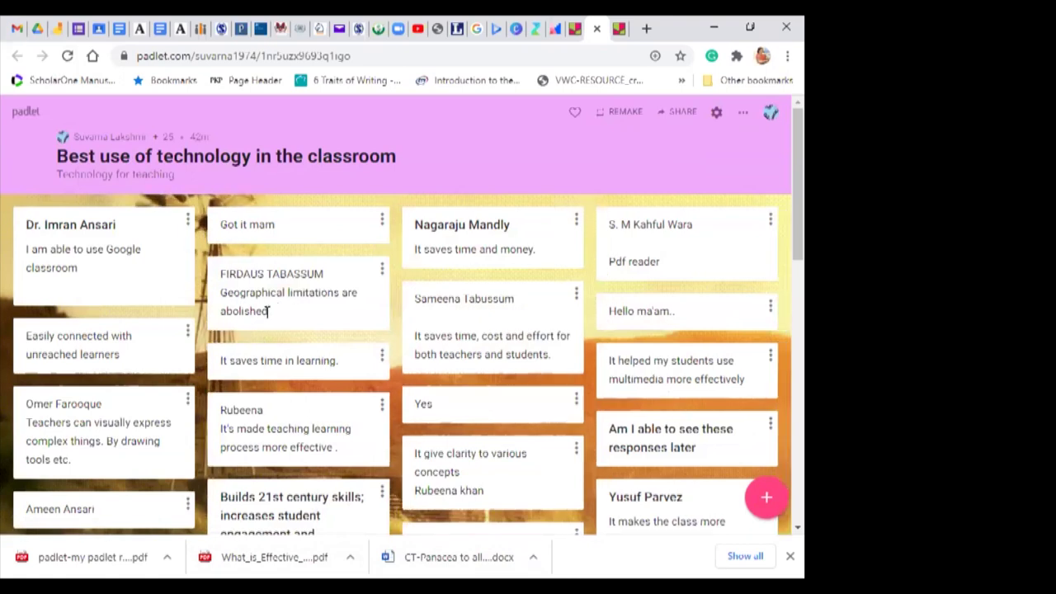
pyautogui.click(268, 311)
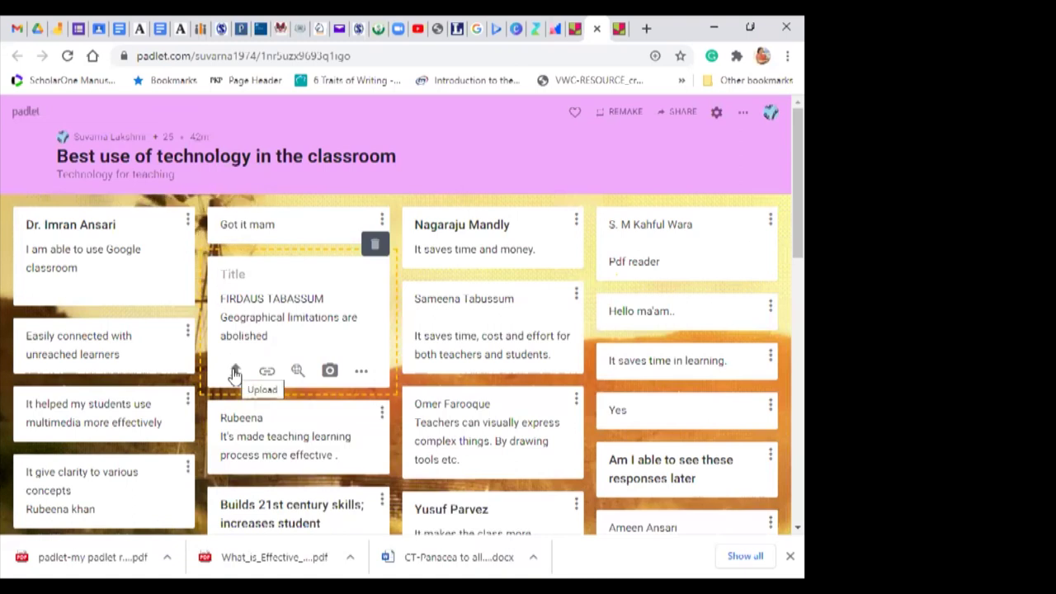
pyautogui.click(363, 373)
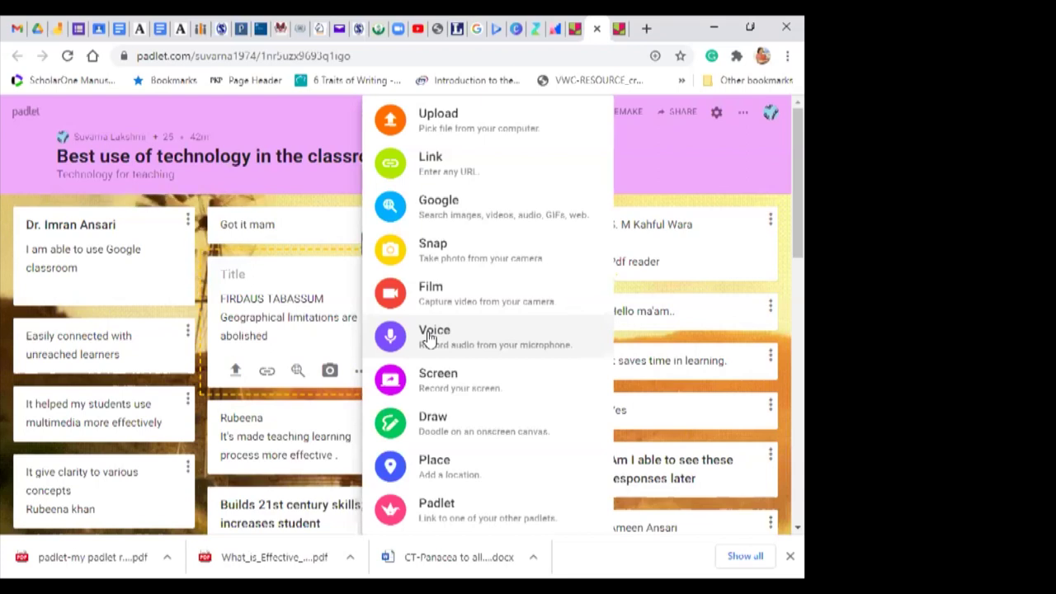
pyautogui.click(428, 336)
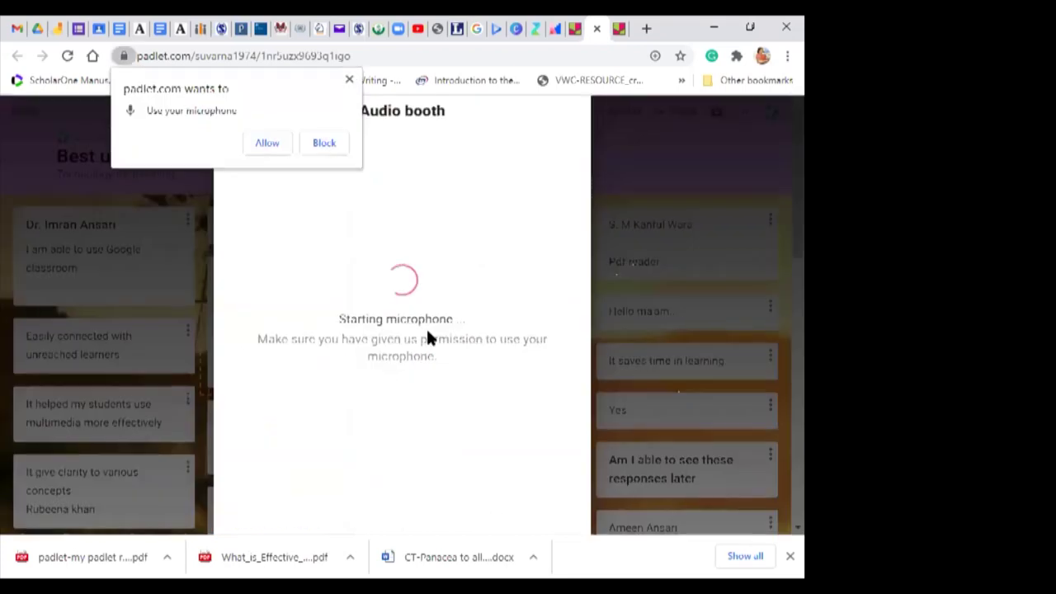
pyautogui.click(350, 83)
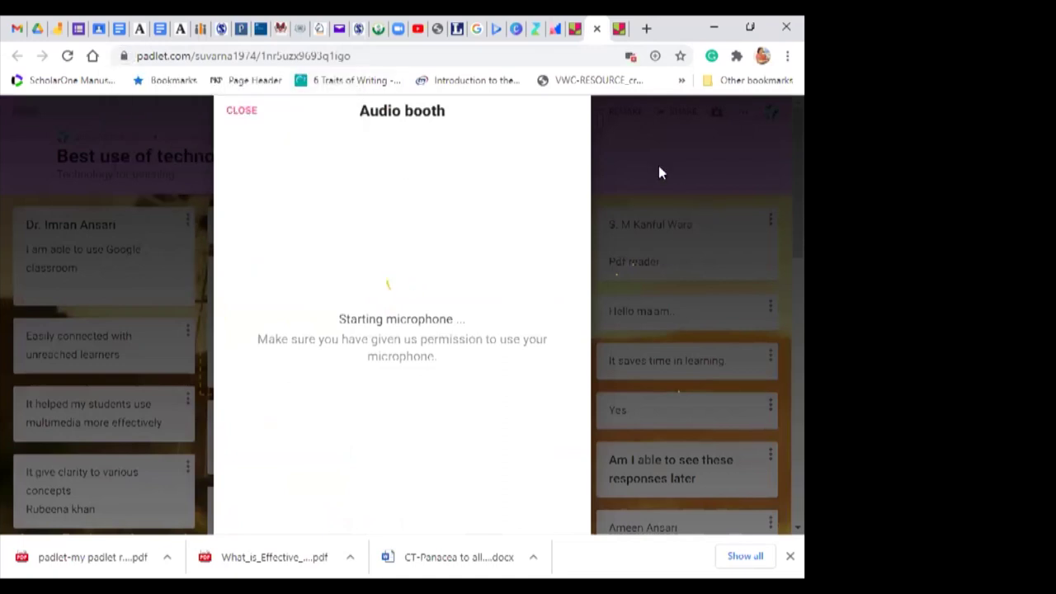
pyautogui.click(659, 166)
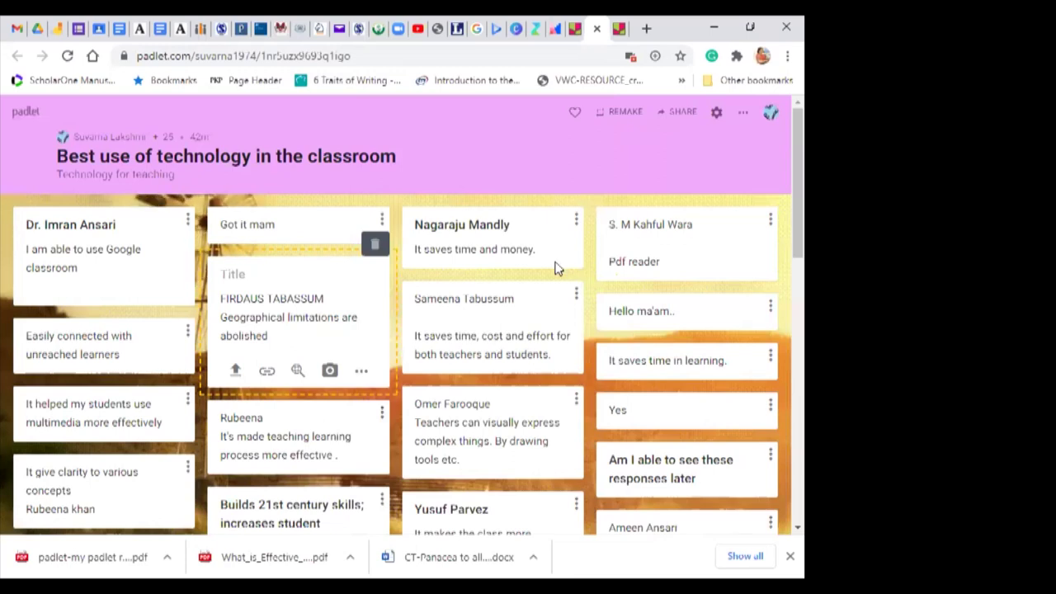
# Step: Scroll through the wall, then go to the Padlet home dashboard from the account menu
pyautogui.scroll(-2, 779, 214)
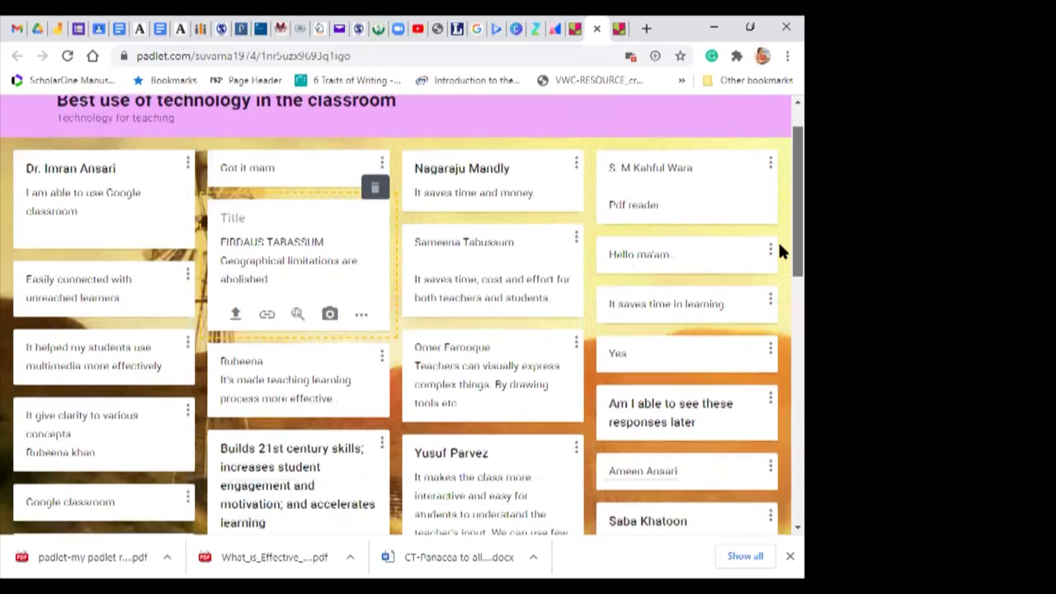
pyautogui.scroll(-10, 783, 347)
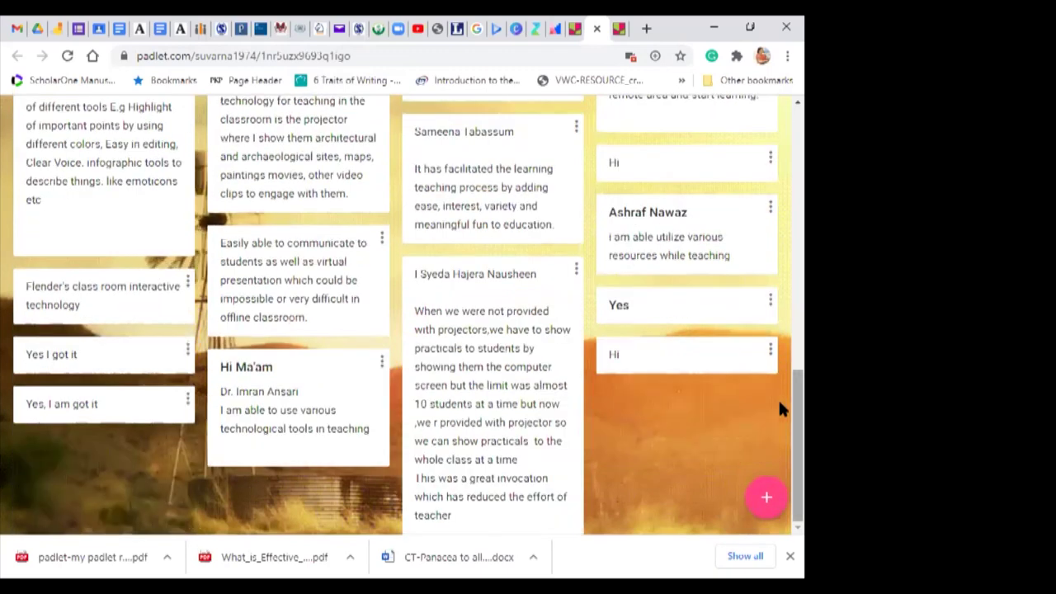
pyautogui.scroll(10, 782, 290)
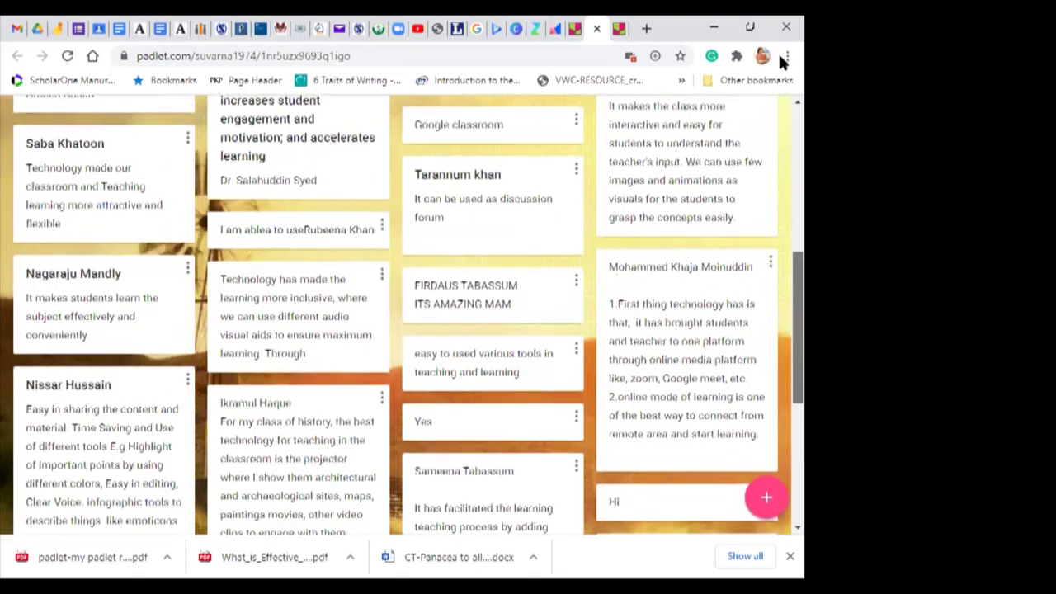
pyautogui.scroll(3, 579, 169)
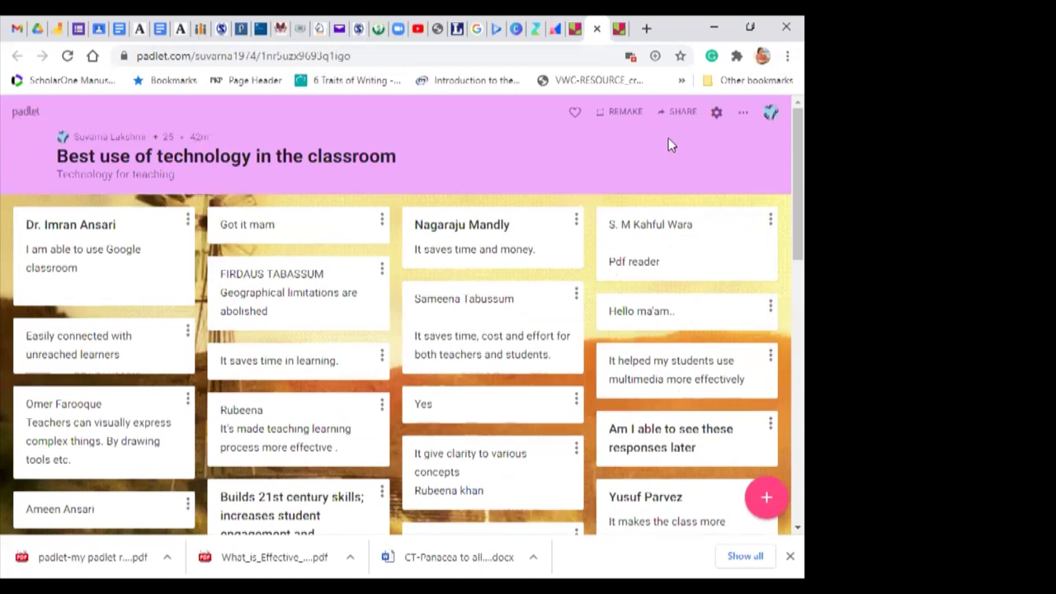
pyautogui.click(771, 111)
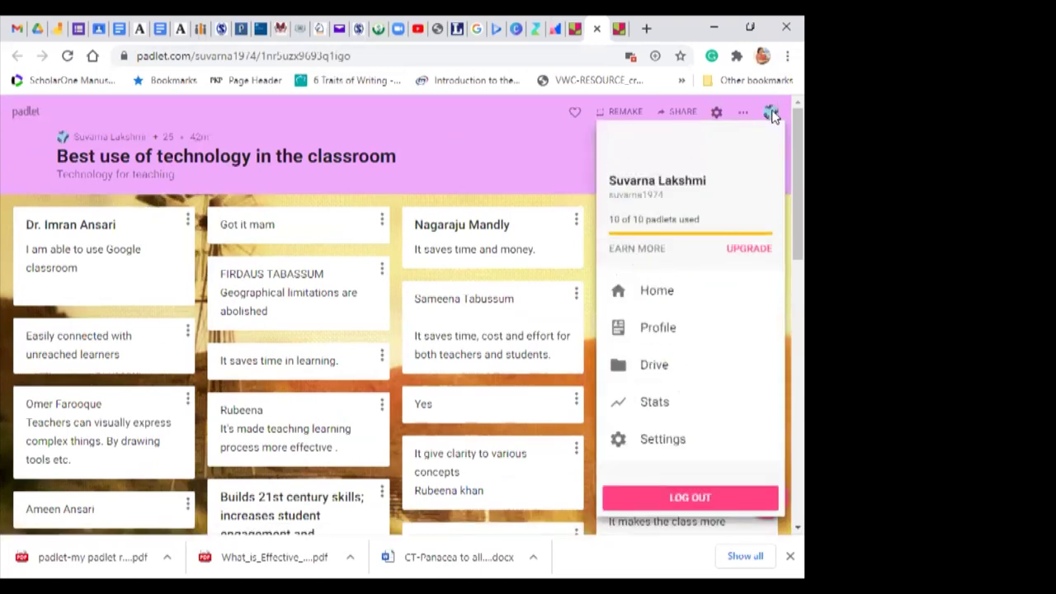
pyautogui.click(651, 293)
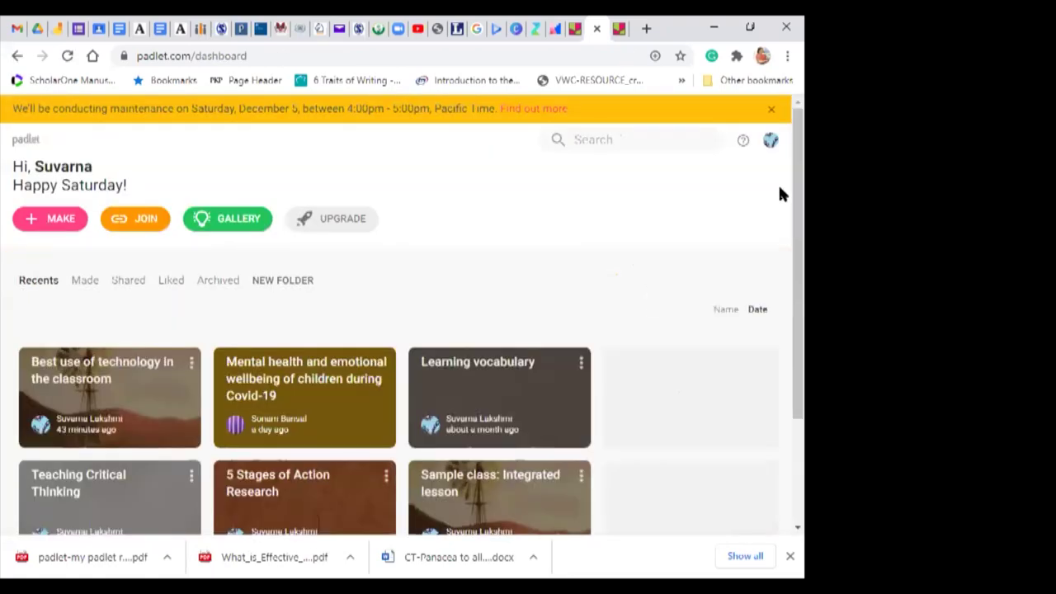
# Step: Open the 'Best use of technology in the classroom' card on the dashboard
pyautogui.scroll(-3, 783, 190)
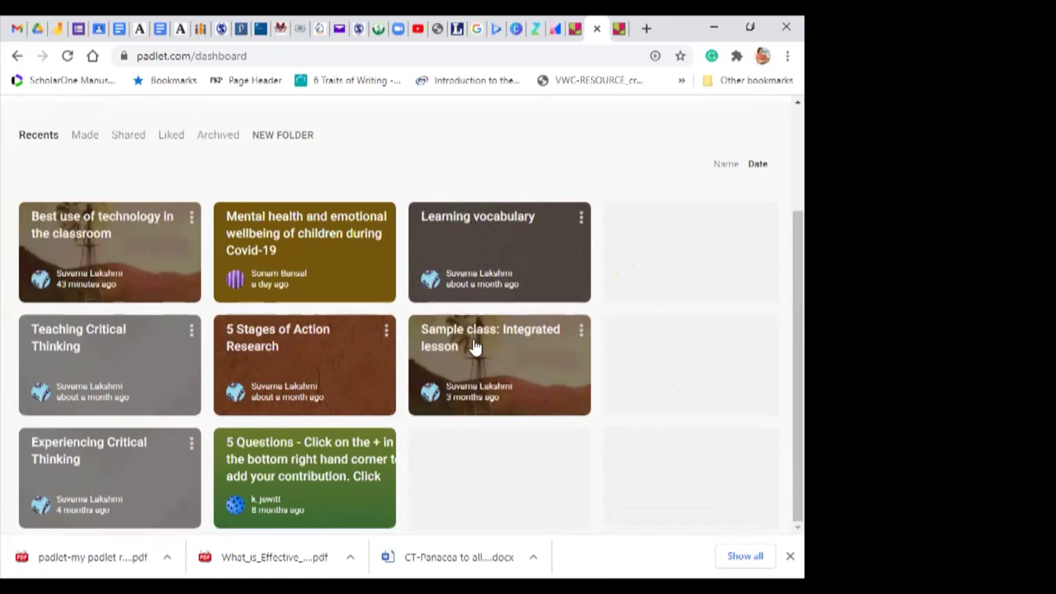
pyautogui.click(125, 218)
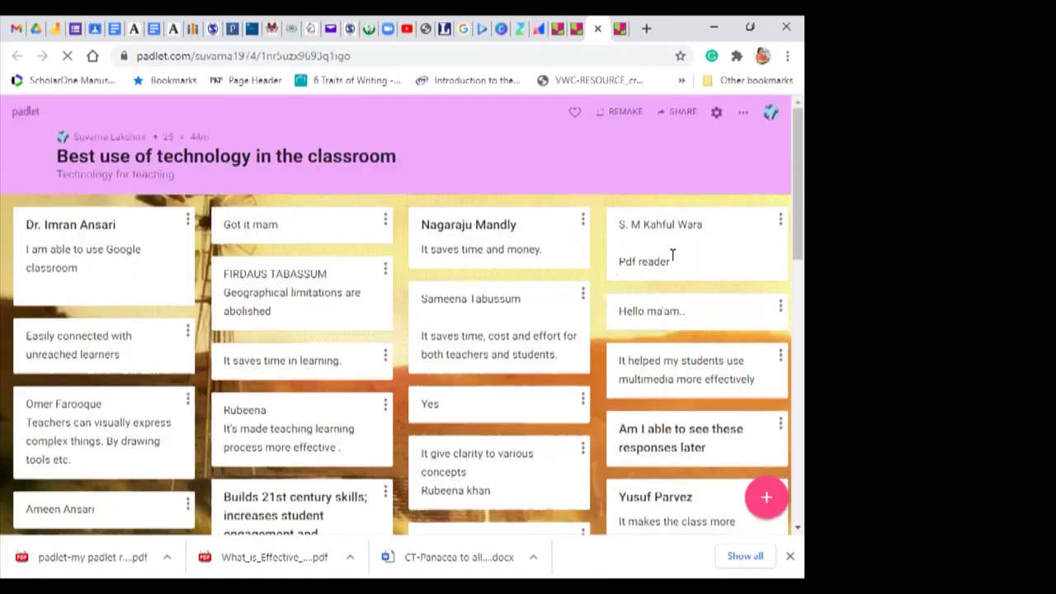
# Step: Export the wall as a PDF and publish it with A4 portrait pages
pyautogui.click(744, 116)
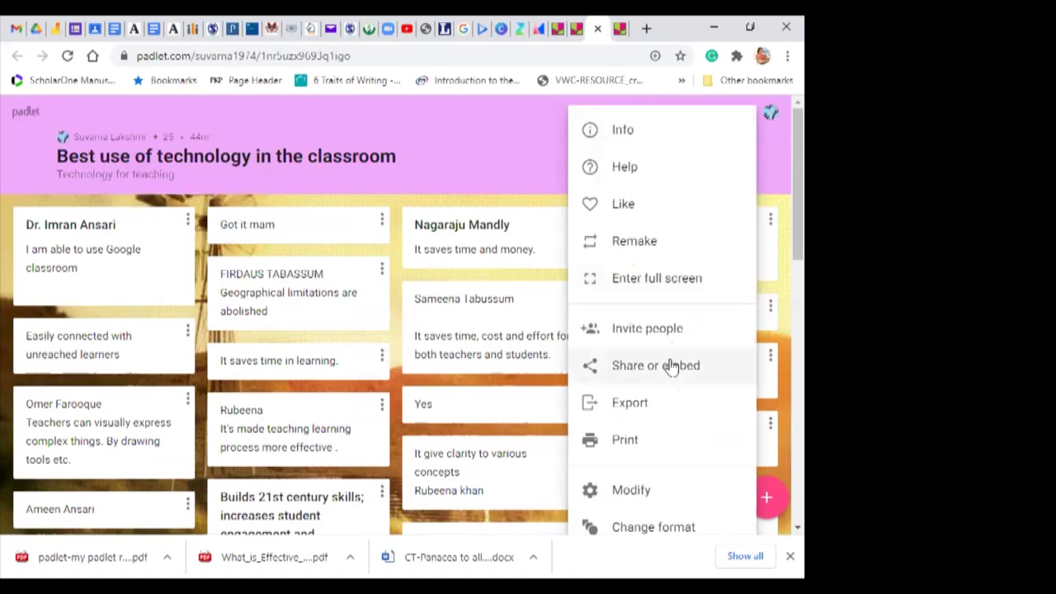
pyautogui.click(625, 404)
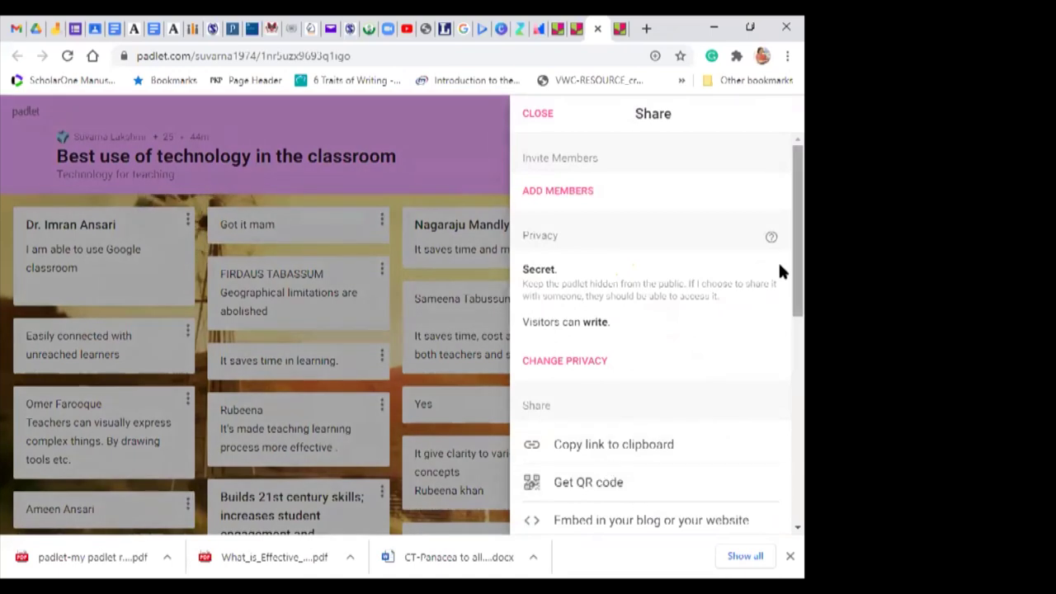
pyautogui.scroll(-3, 780, 250)
pyautogui.scroll(-3, 781, 369)
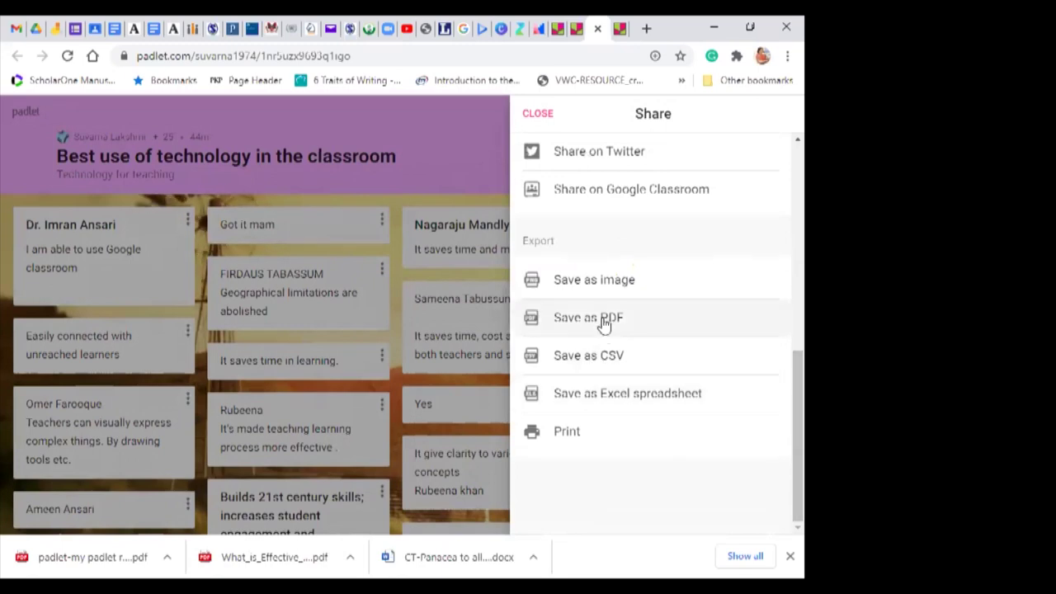
pyautogui.click(603, 324)
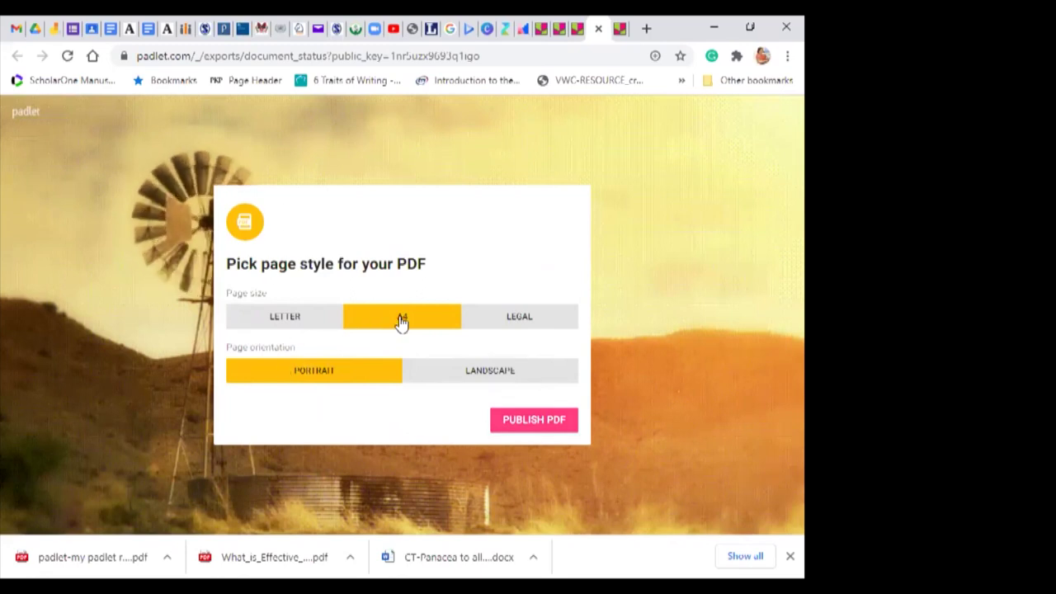
pyautogui.click(517, 422)
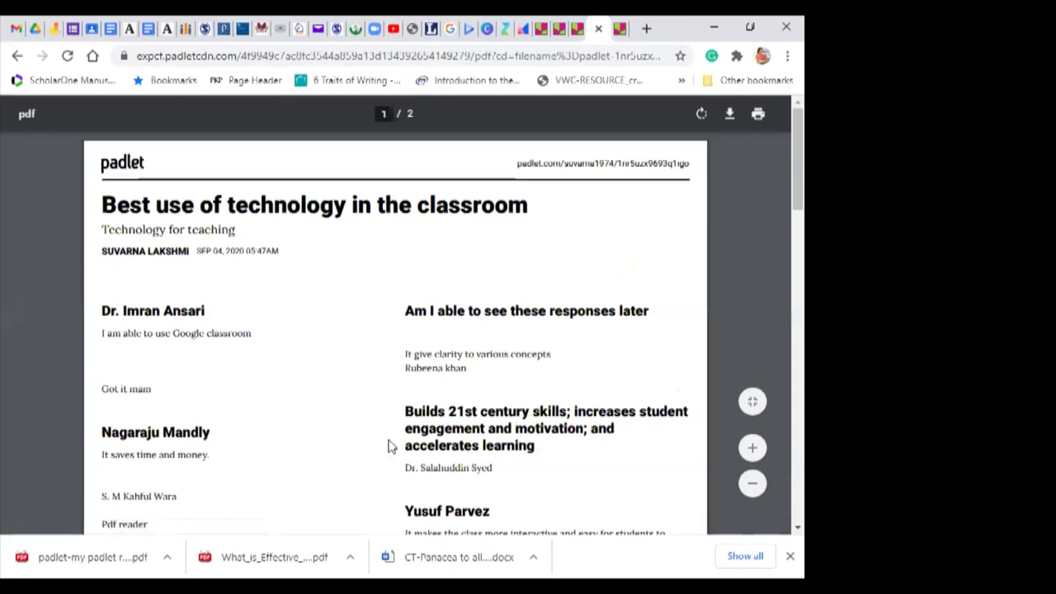
# Step: Download the two-page PDF of the wall and save it to the computer
pyautogui.moveTo(780, 231)
pyautogui.mouseDown()
pyautogui.moveTo(781, 523)
pyautogui.moveTo(782, 227)
pyautogui.mouseUp()
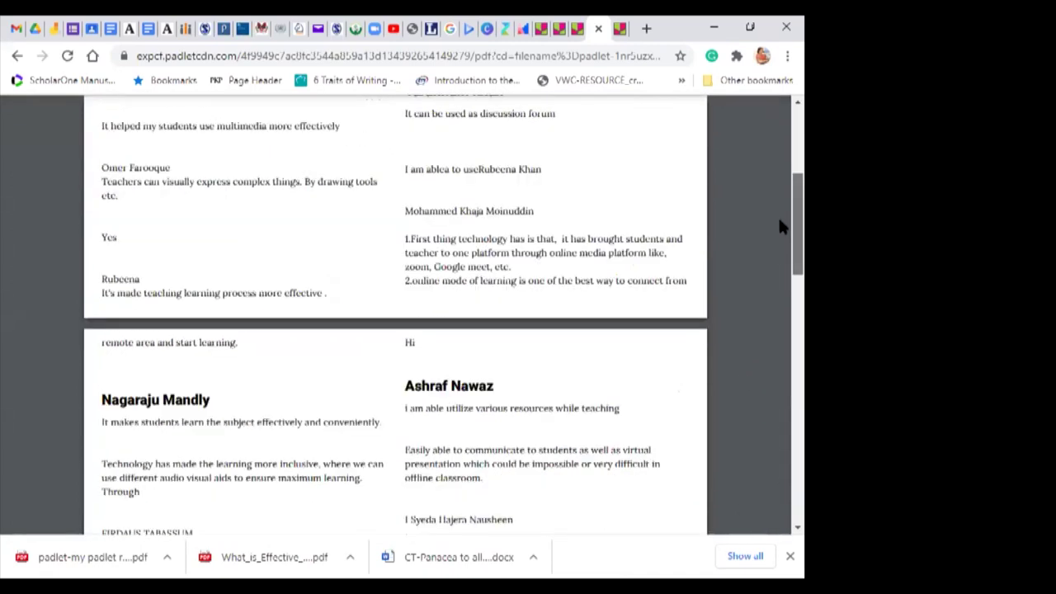
pyautogui.moveTo(776, 146); pyautogui.dragTo(776, 107)
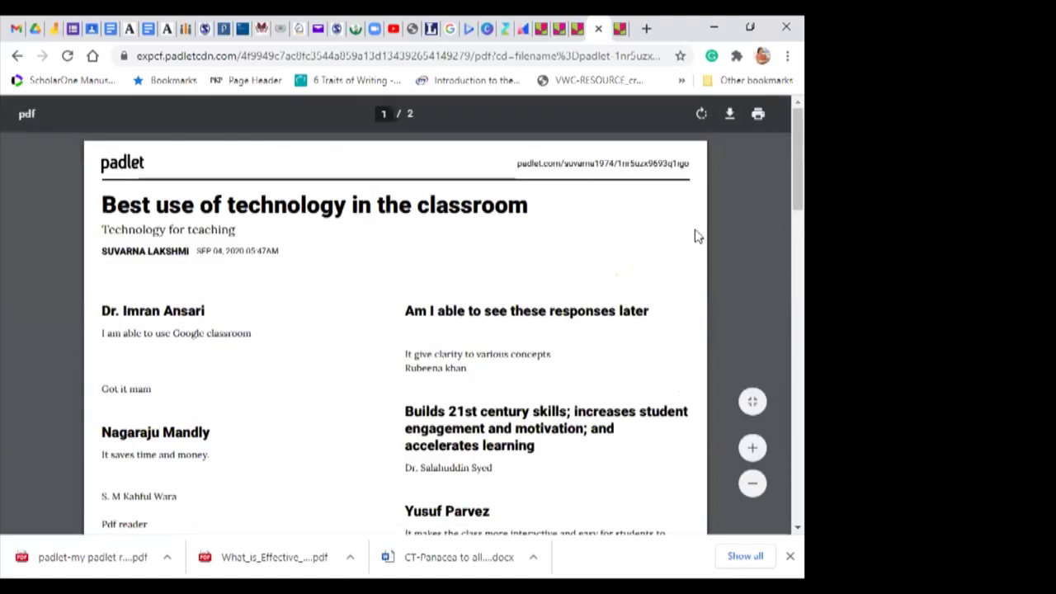
pyautogui.click(730, 116)
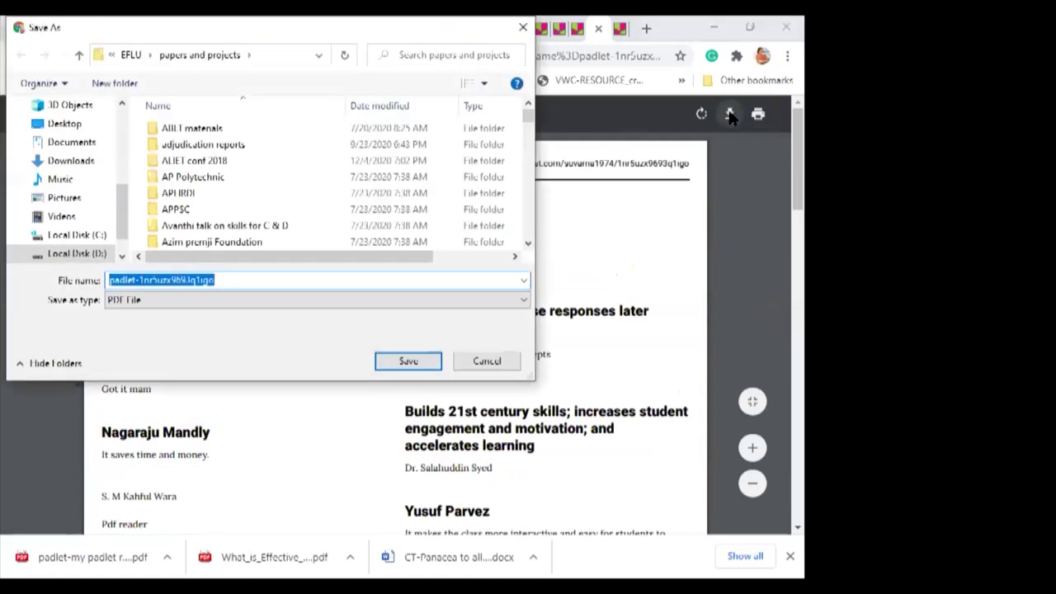
pyautogui.click(417, 366)
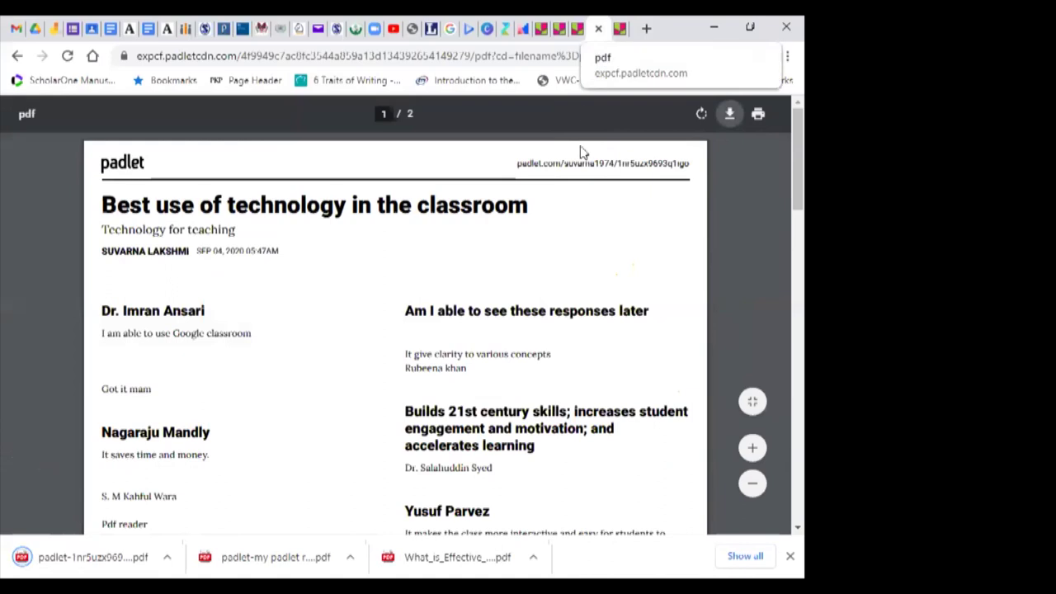
pyautogui.click(17, 55)
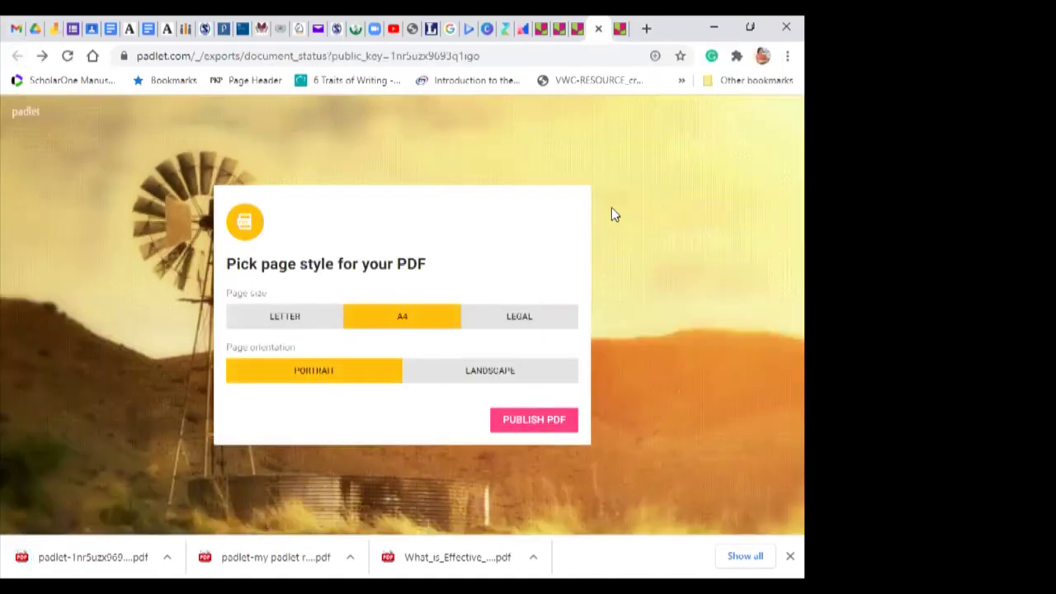
# Step: Close the PDF export tab and Share panel, then return to the Padlet home dashboard
pyautogui.click(598, 28)
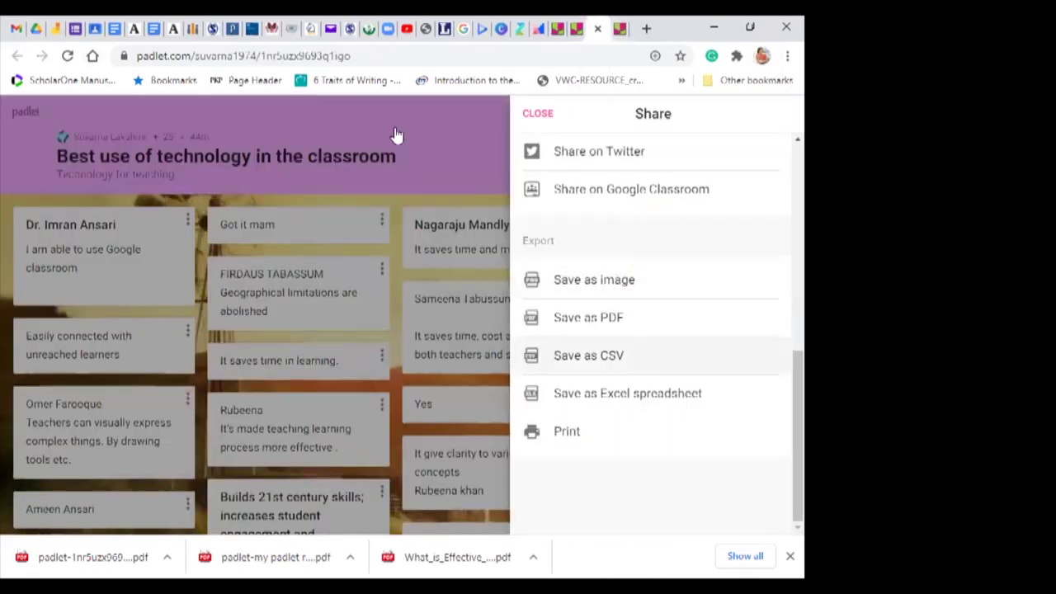
pyautogui.click(541, 115)
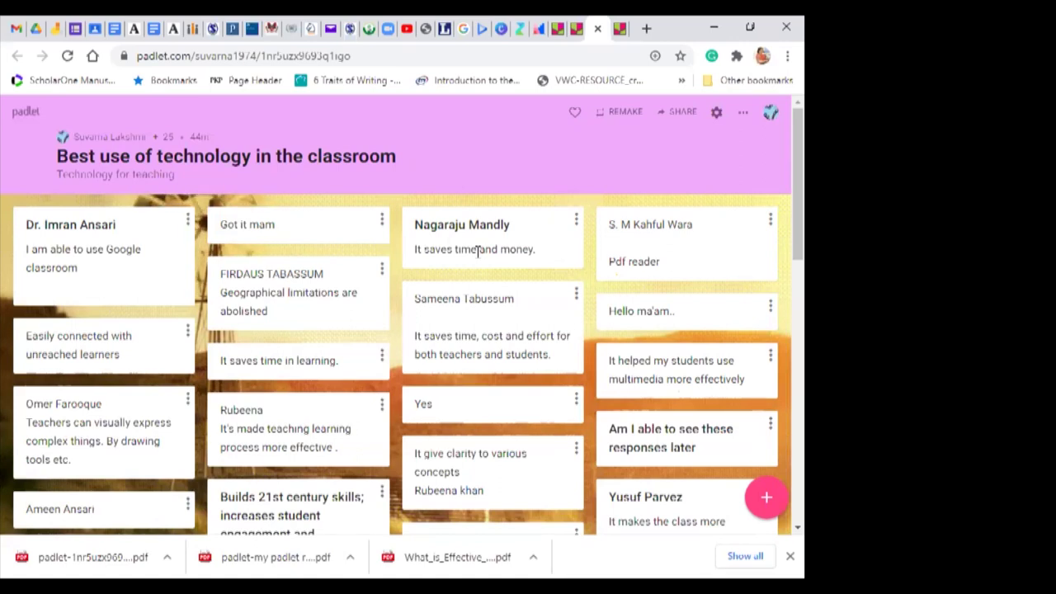
pyautogui.click(620, 29)
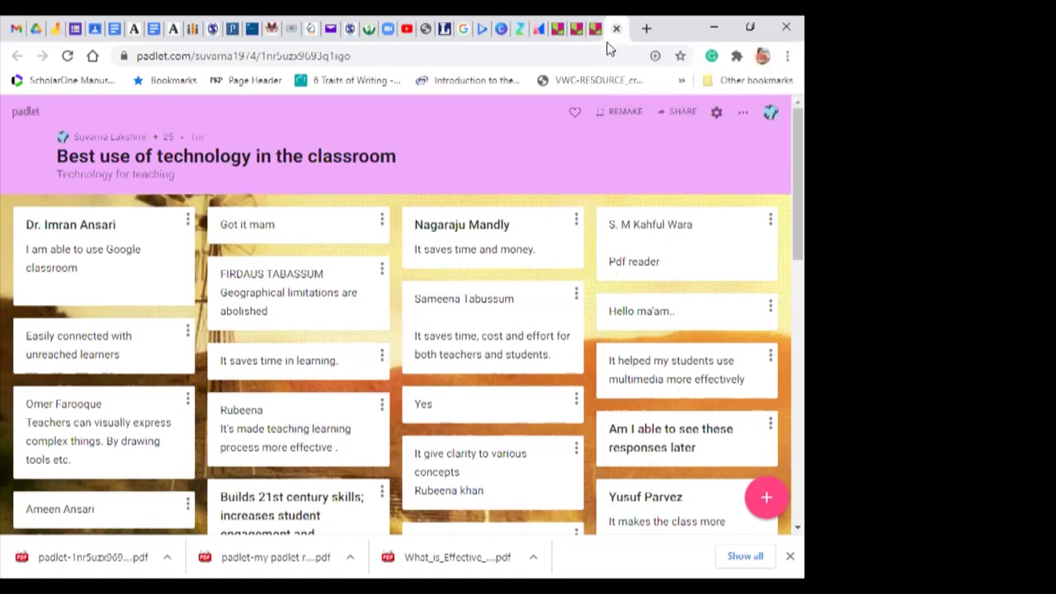
pyautogui.click(771, 113)
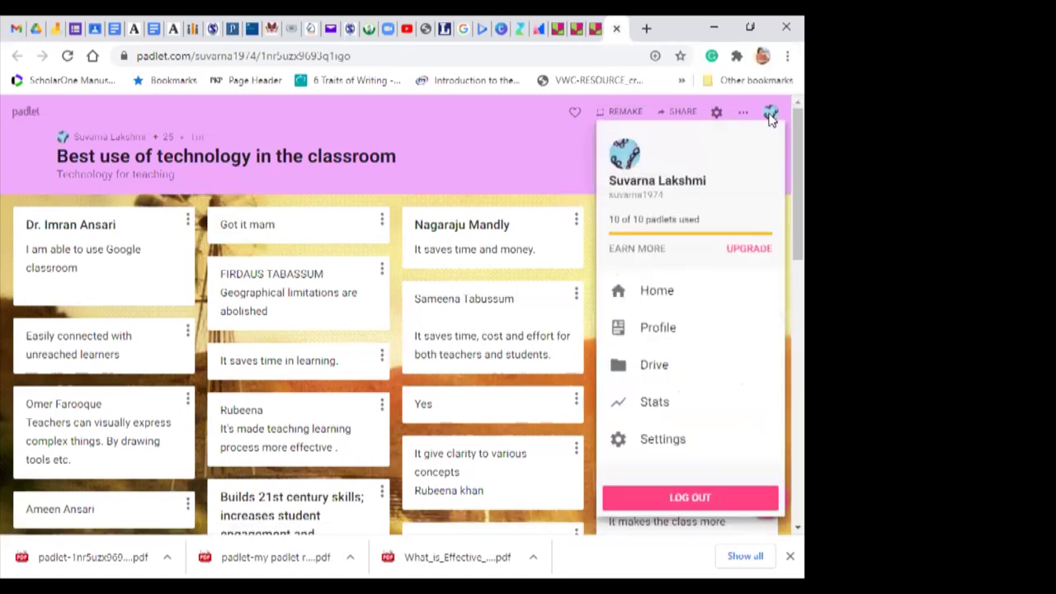
pyautogui.click(651, 293)
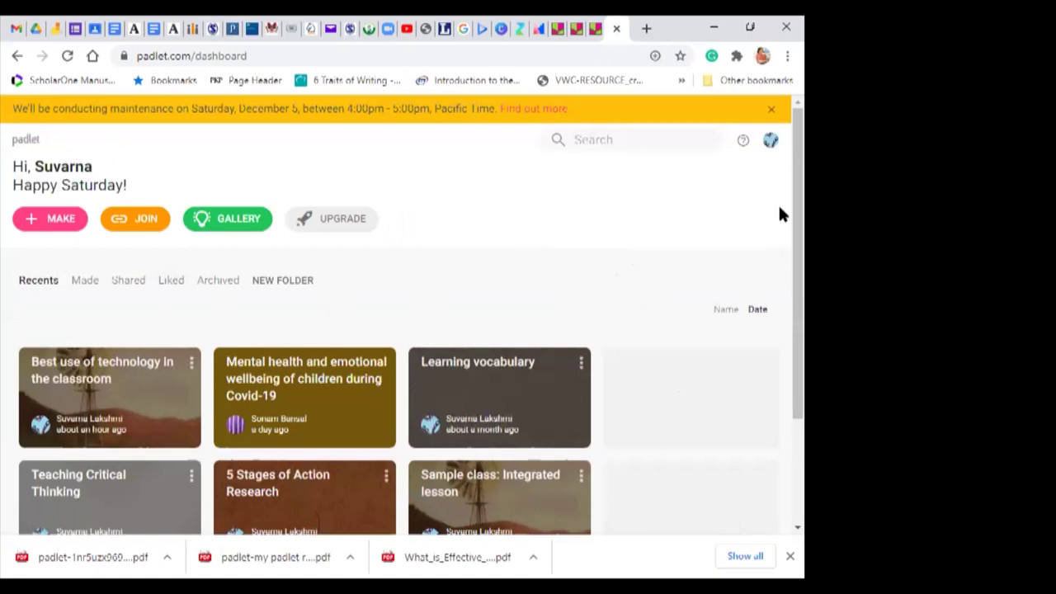
pyautogui.scroll(-2, 780, 247)
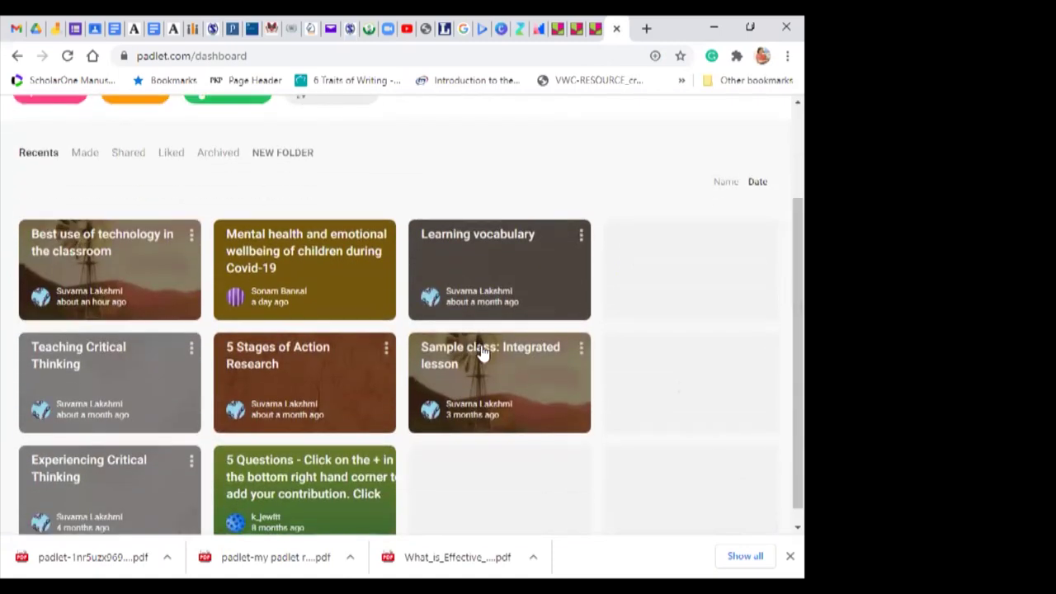
pyautogui.click(481, 347)
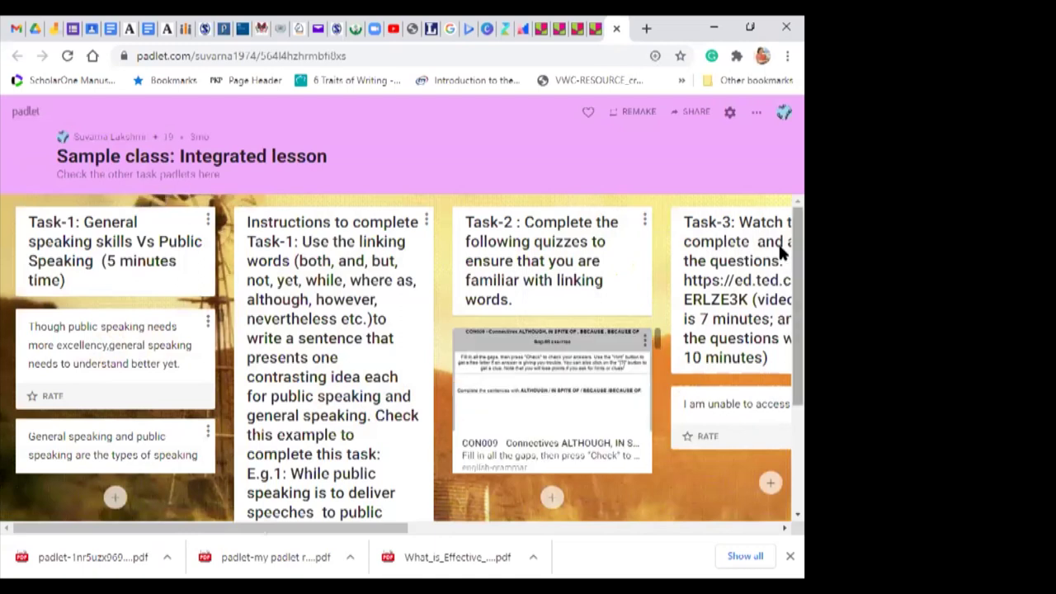
pyautogui.scroll(-3, 781, 289)
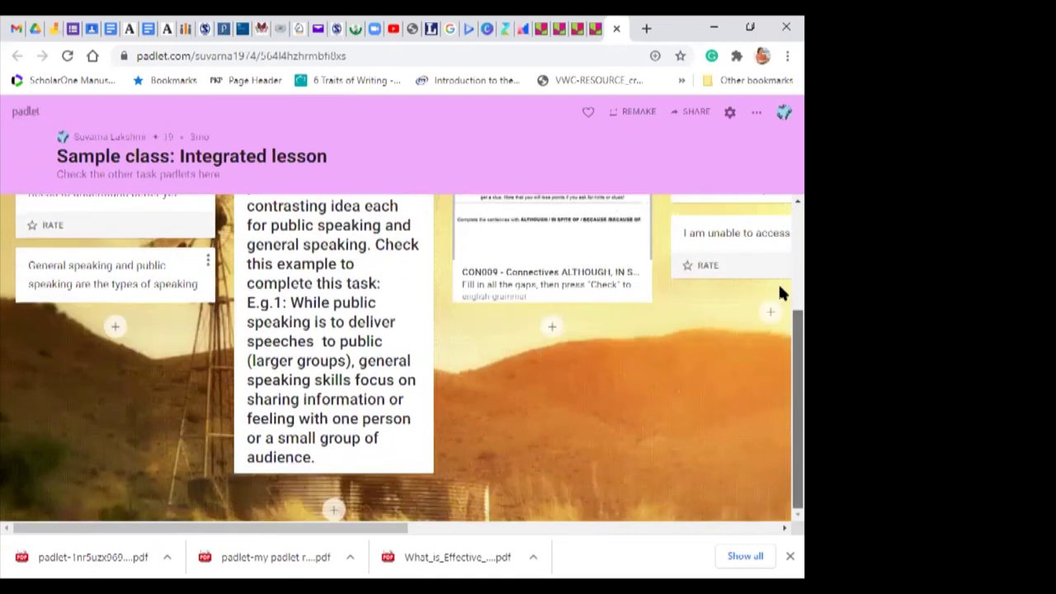
pyautogui.scroll(3, 778, 264)
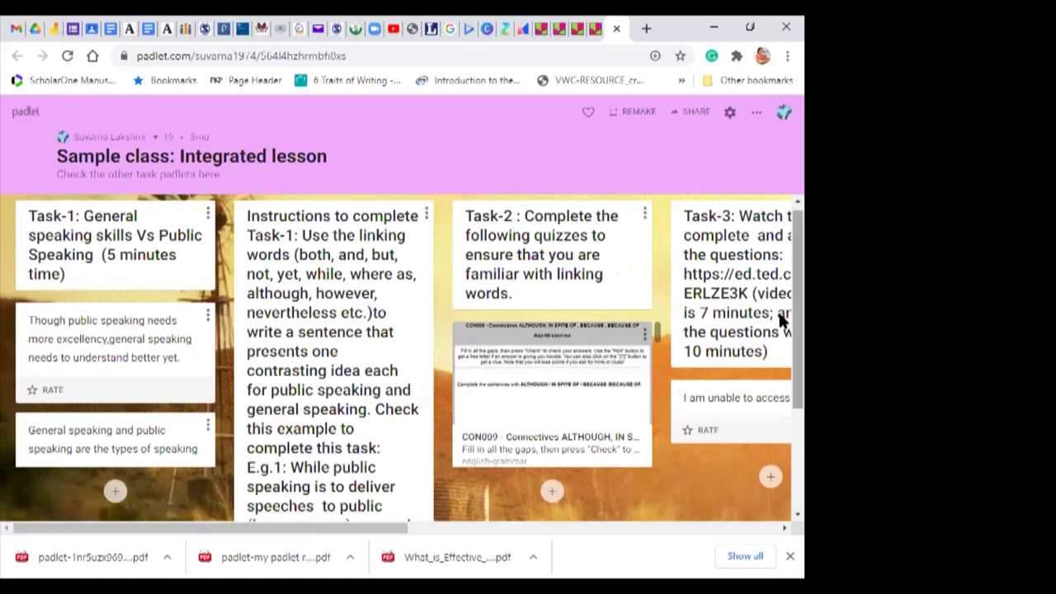
pyautogui.scroll(-3, 778, 371)
pyautogui.scroll(3, 780, 388)
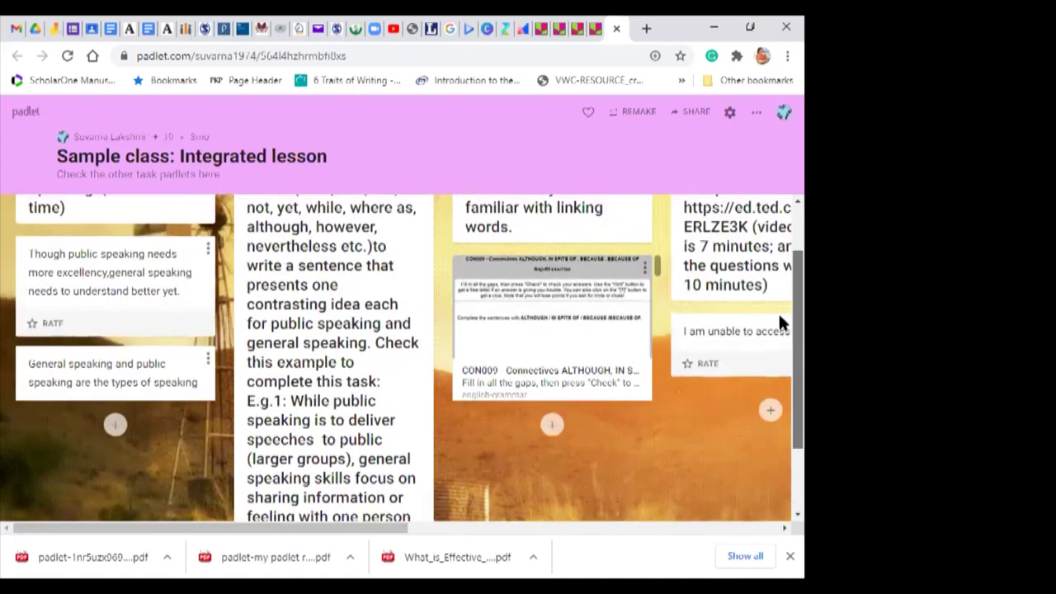
pyautogui.scroll(-2, 780, 412)
pyautogui.scroll(-1, 780, 462)
pyautogui.scroll(3, 779, 396)
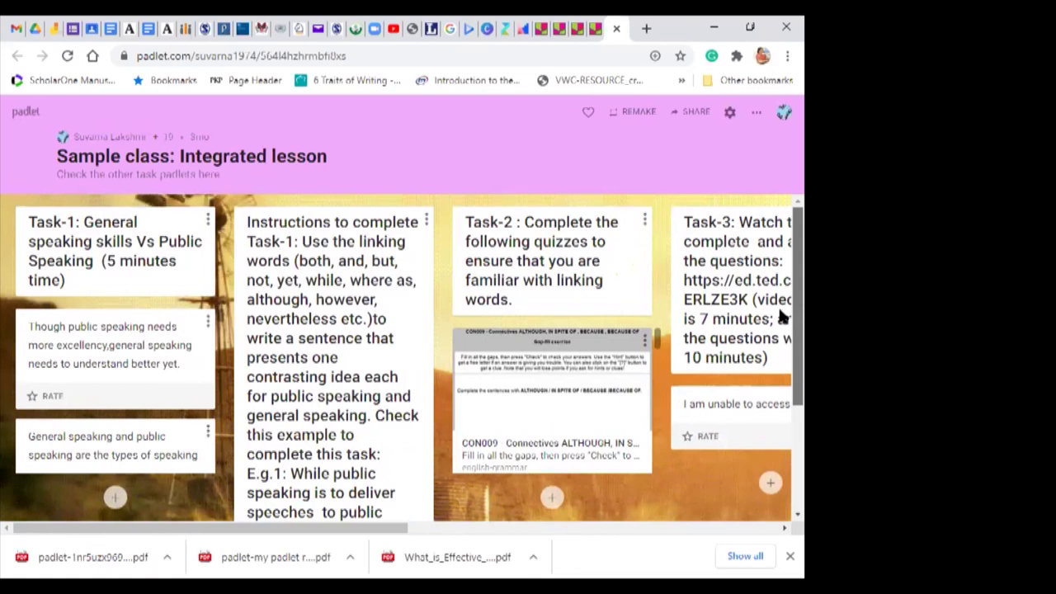
pyautogui.scroll(-1, 779, 319)
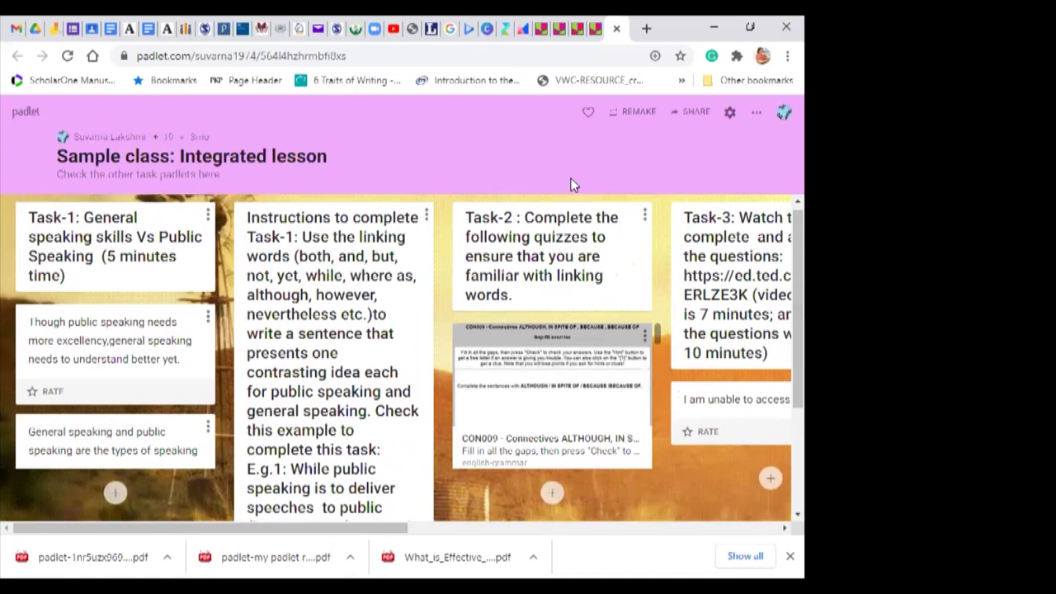
# Step: Close the three Padlet tabs, dismiss the form's sharing dialog, and close the Quiz for the class form
pyautogui.click(617, 30)
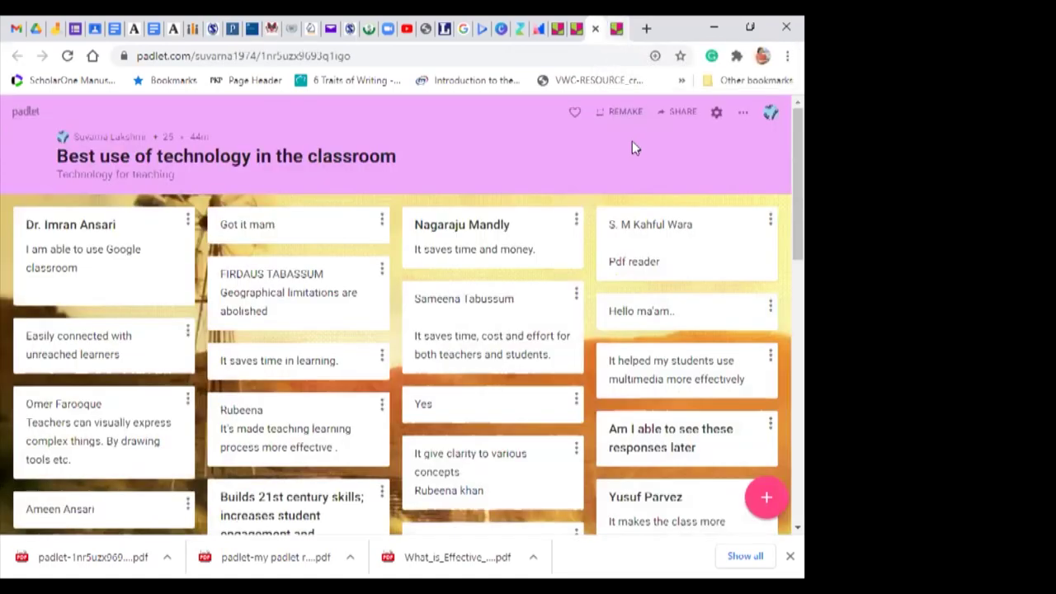
pyautogui.click(616, 28)
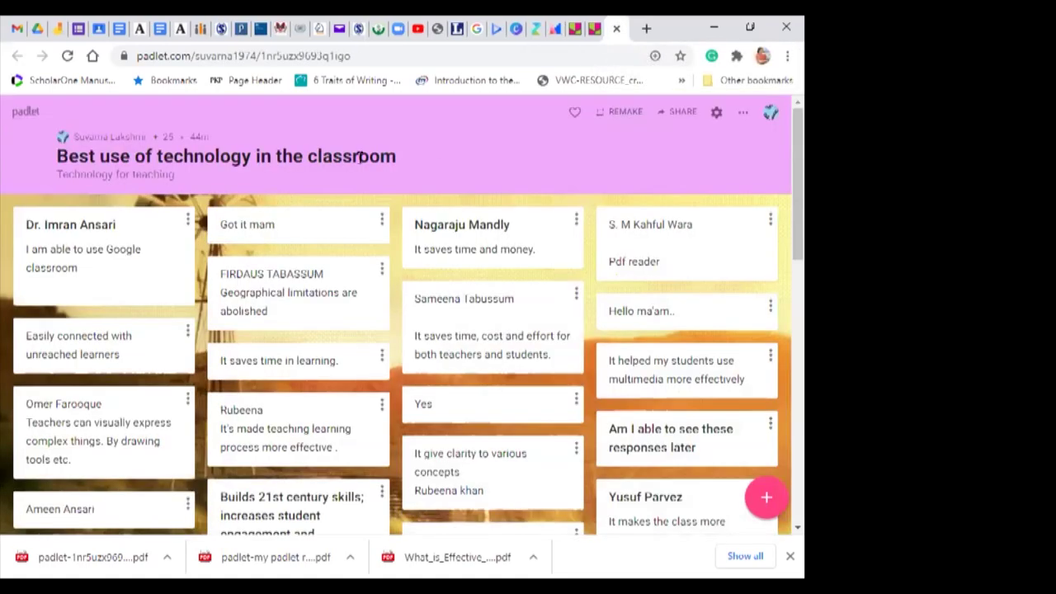
pyautogui.click(58, 30)
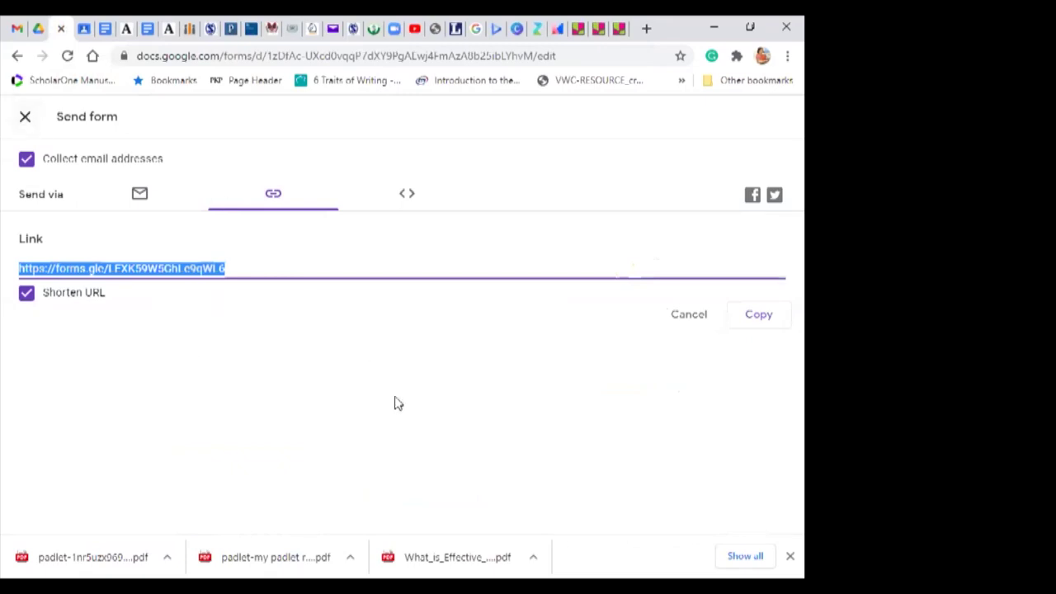
pyautogui.click(396, 404)
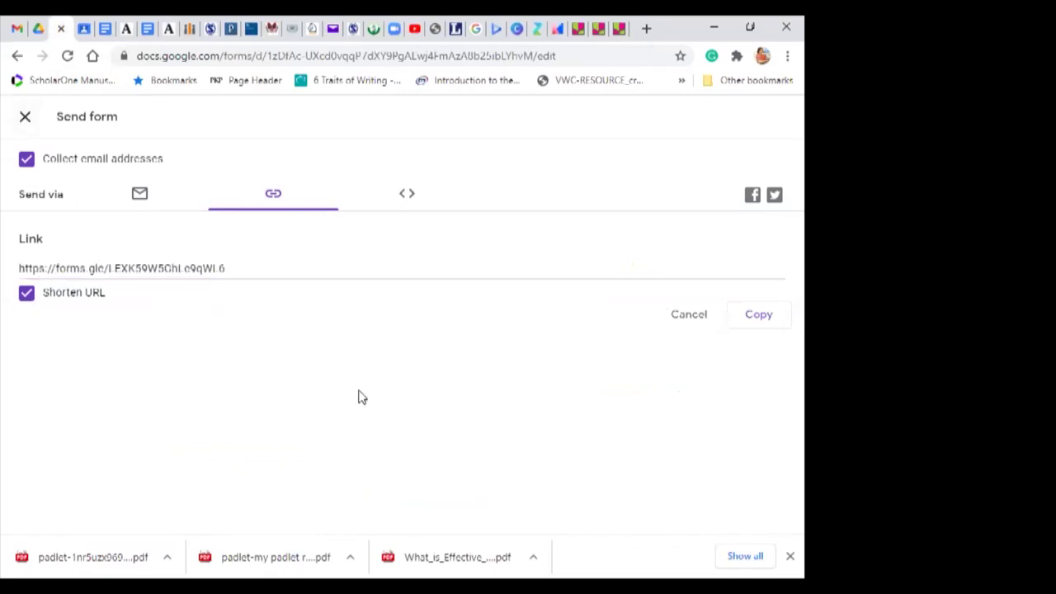
pyautogui.click(25, 119)
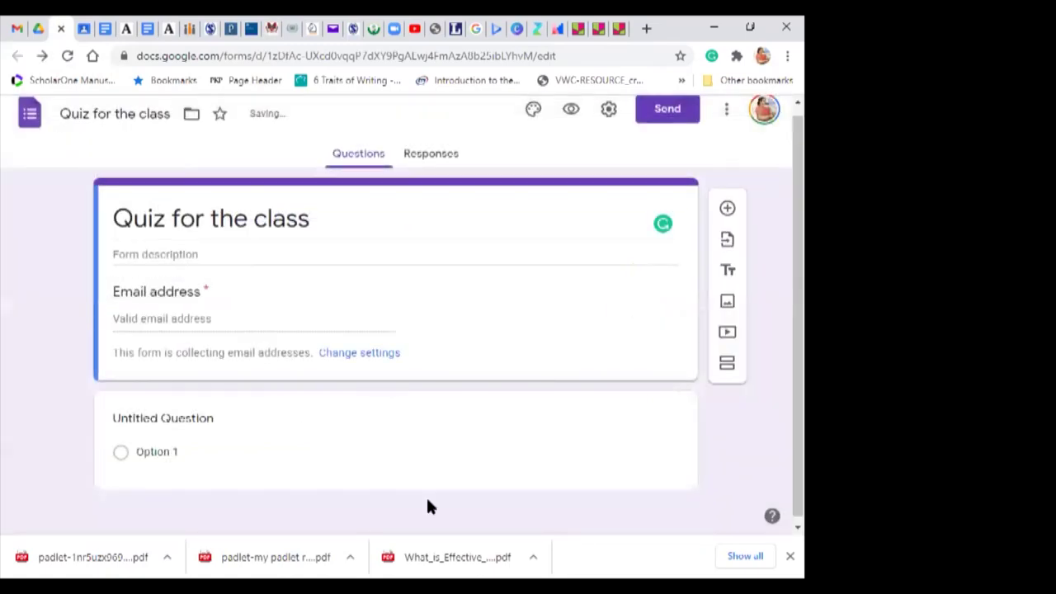
pyautogui.click(62, 30)
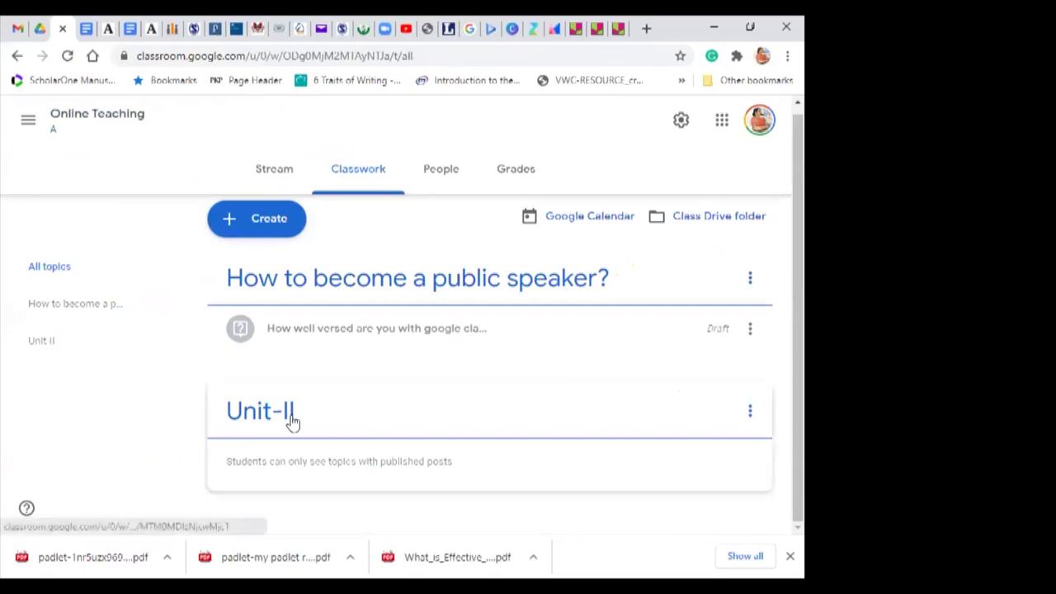
# Step: Close the Classroom, Google Docs and Academia.edu tabs, leaving the SITE2020 contact page and Google Drive
pyautogui.click(61, 30)
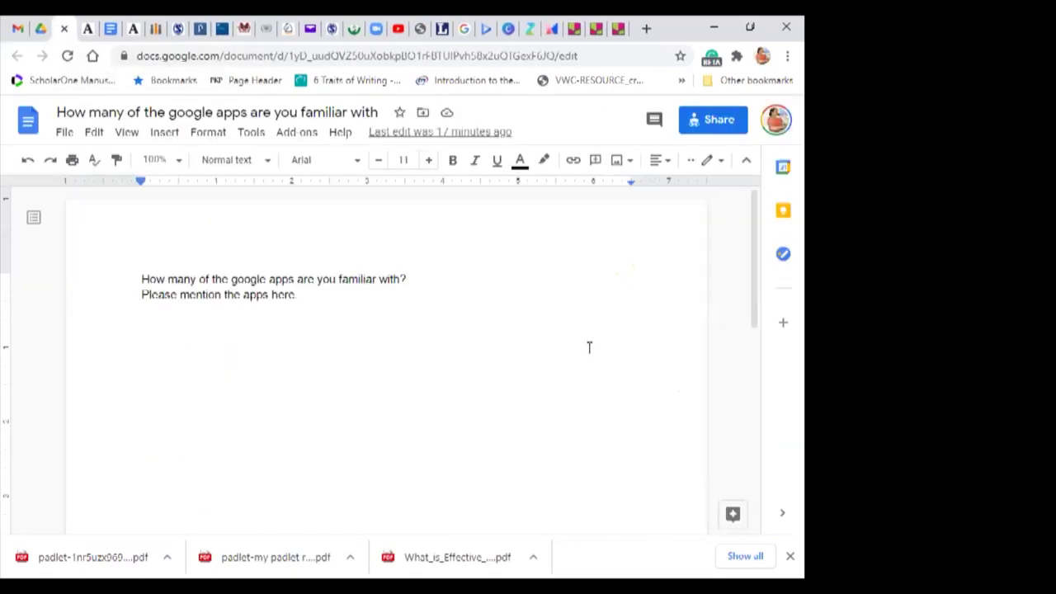
pyautogui.click(63, 29)
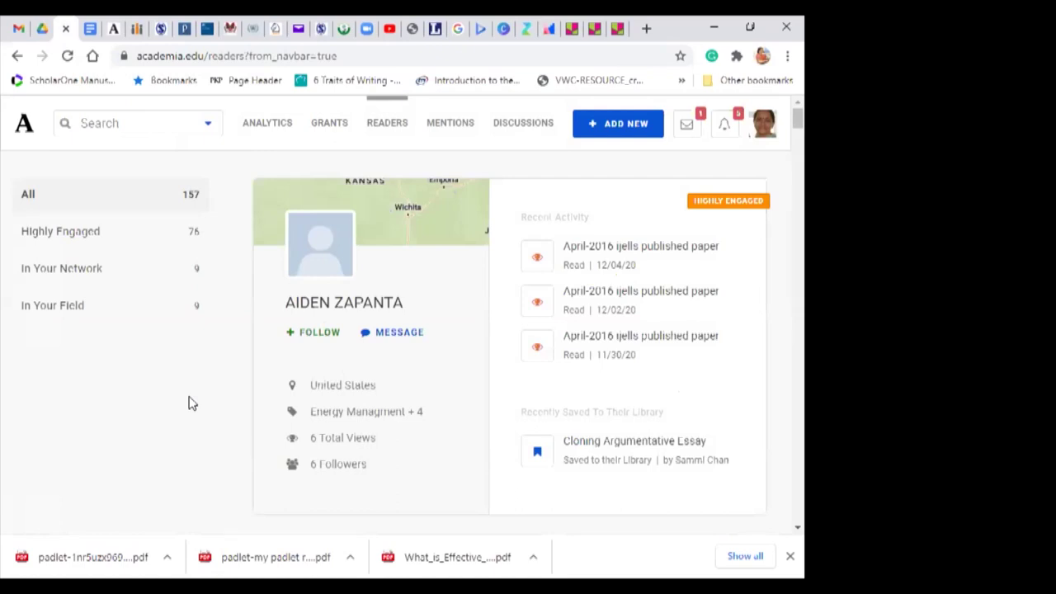
pyautogui.click(67, 30)
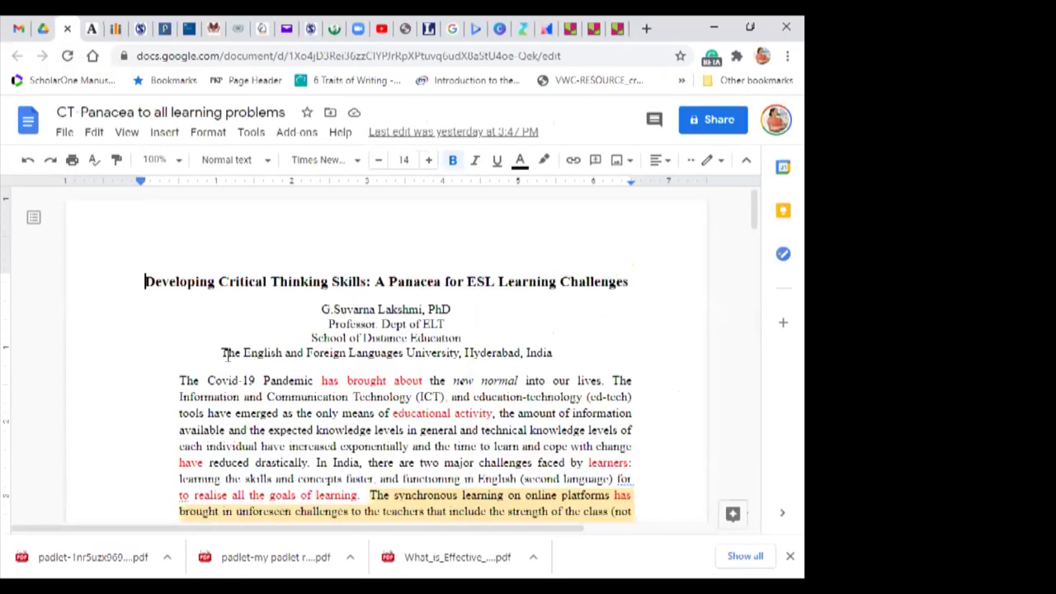
pyautogui.click(68, 30)
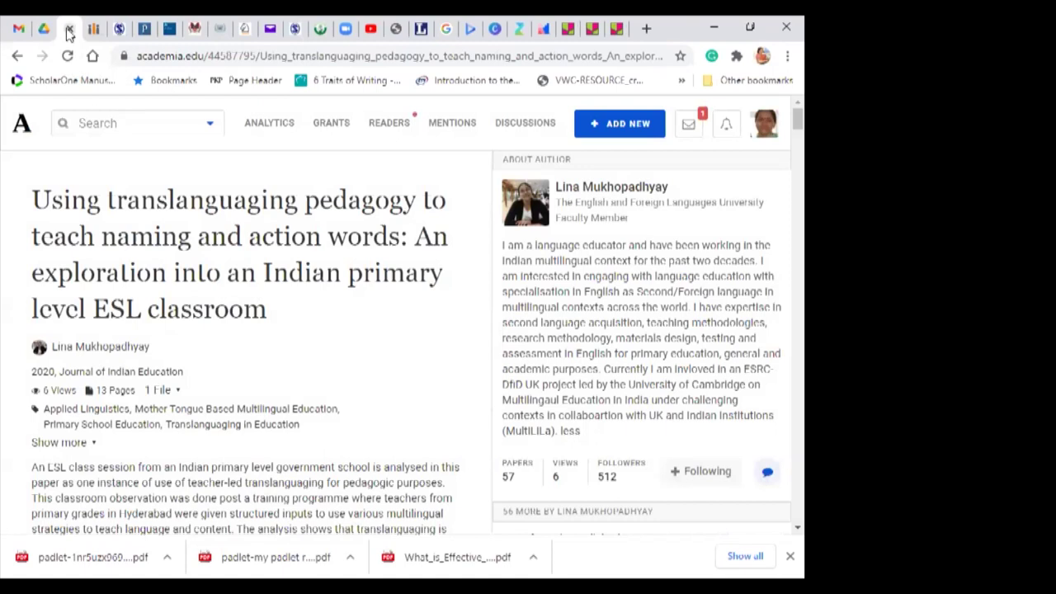
pyautogui.click(67, 30)
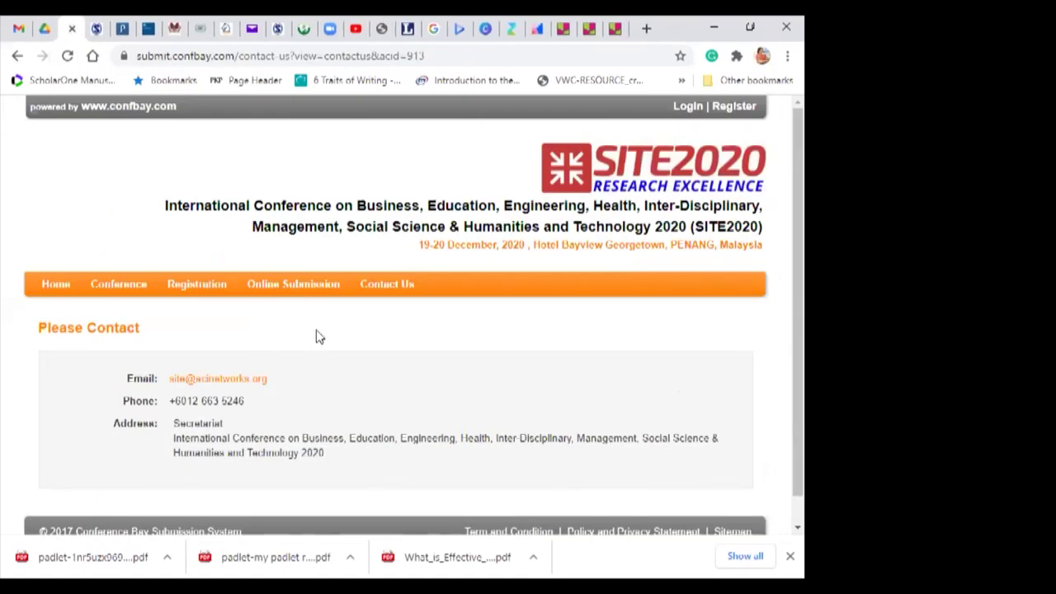
pyautogui.click(47, 30)
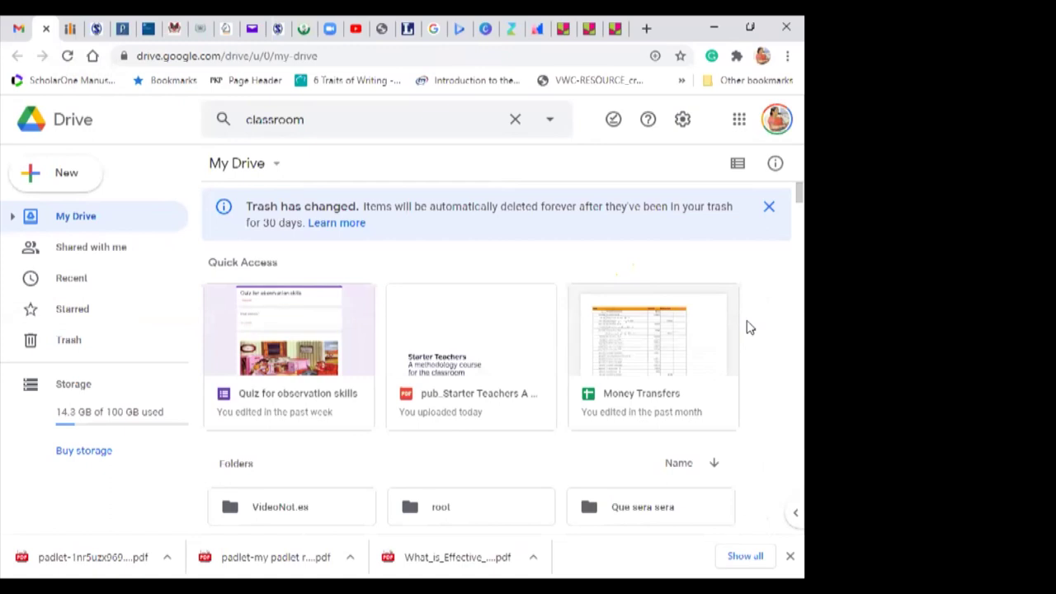
# Step: Open the 'Quiz for observation skills' form from Quick Access in My Drive
pyautogui.click(276, 324)
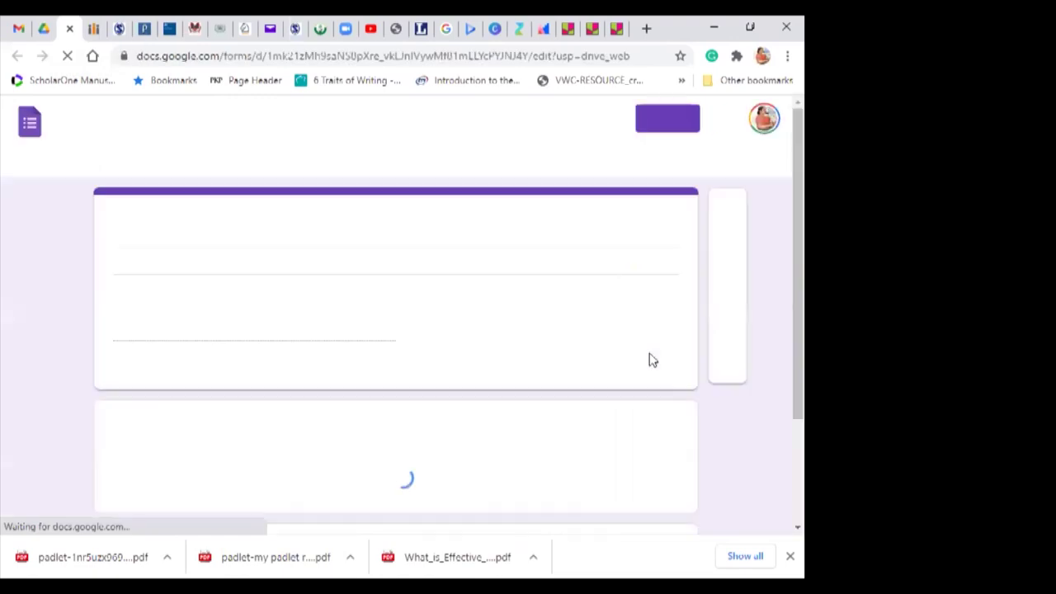
# Step: Scroll past the Email address field to the household-scene picture and 'Identify the mistakes in the picture' question
pyautogui.scroll(-1, 778, 206)
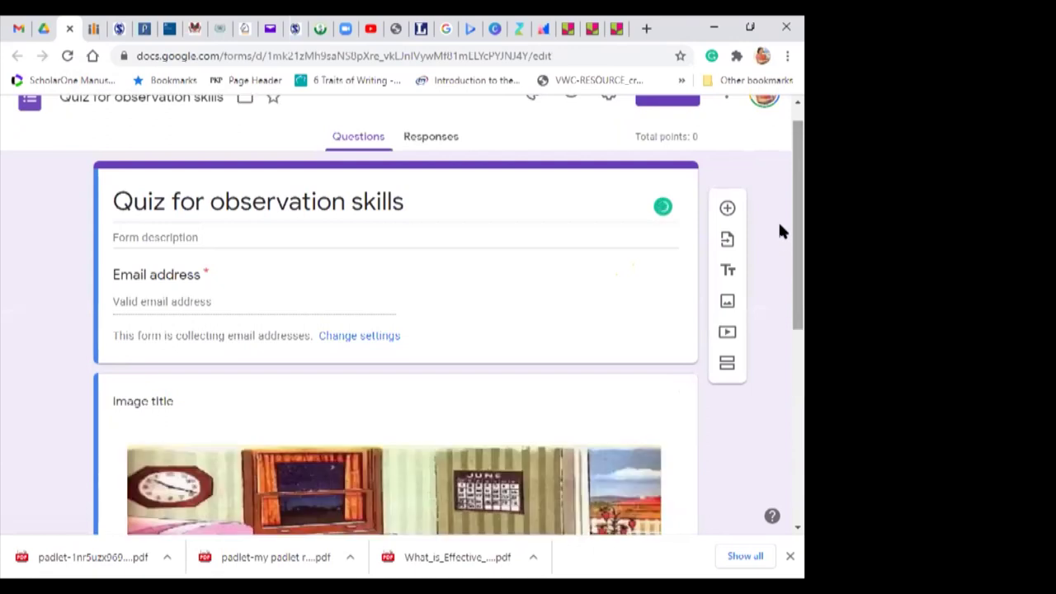
pyautogui.scroll(-2, 782, 232)
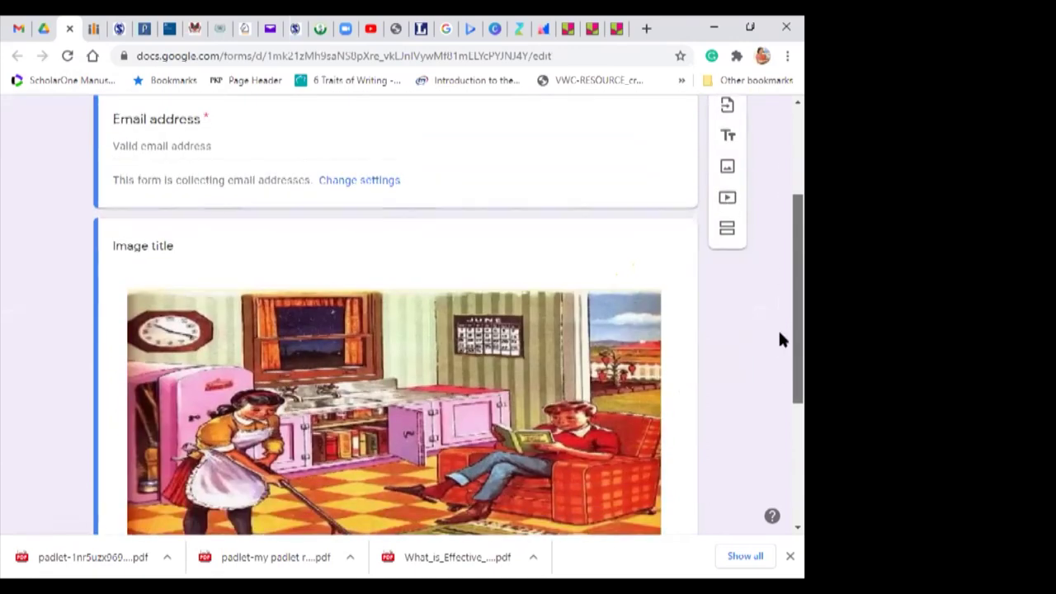
pyautogui.scroll(-2, 781, 335)
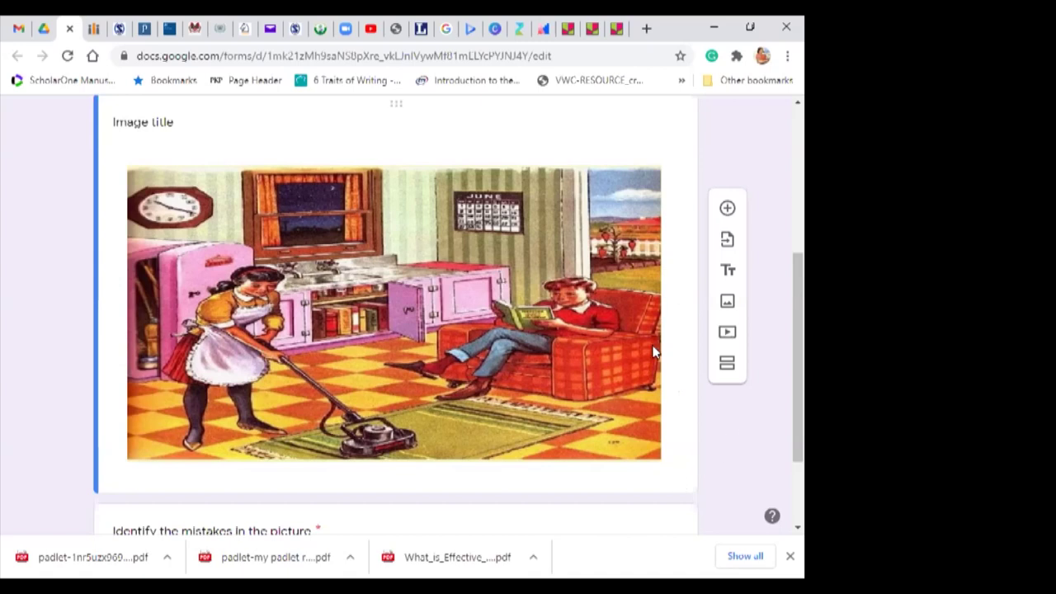
pyautogui.scroll(4, 780, 349)
pyautogui.scroll(-2, 781, 187)
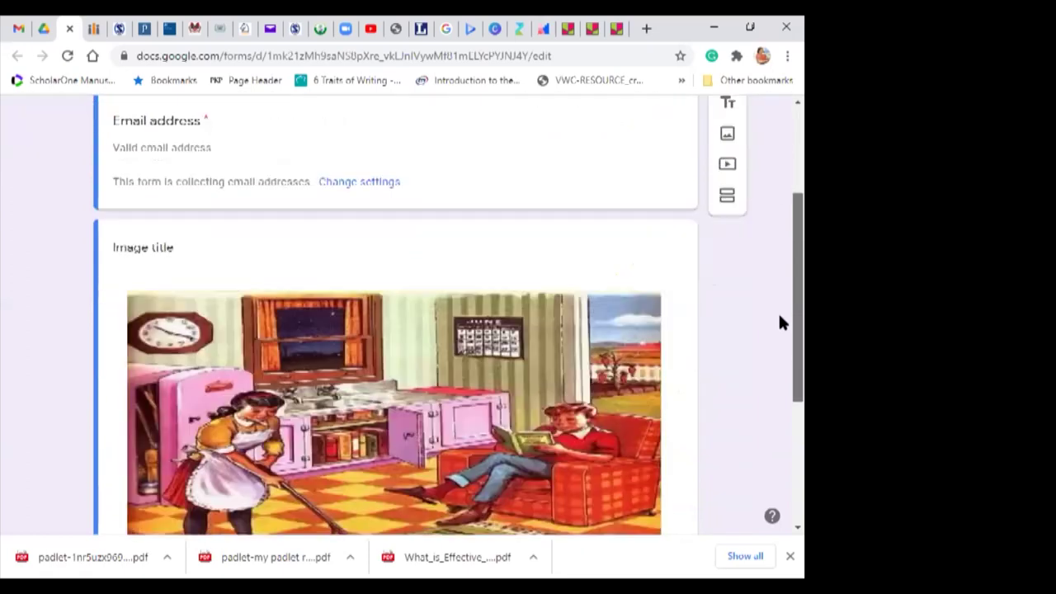
pyautogui.scroll(-2, 781, 321)
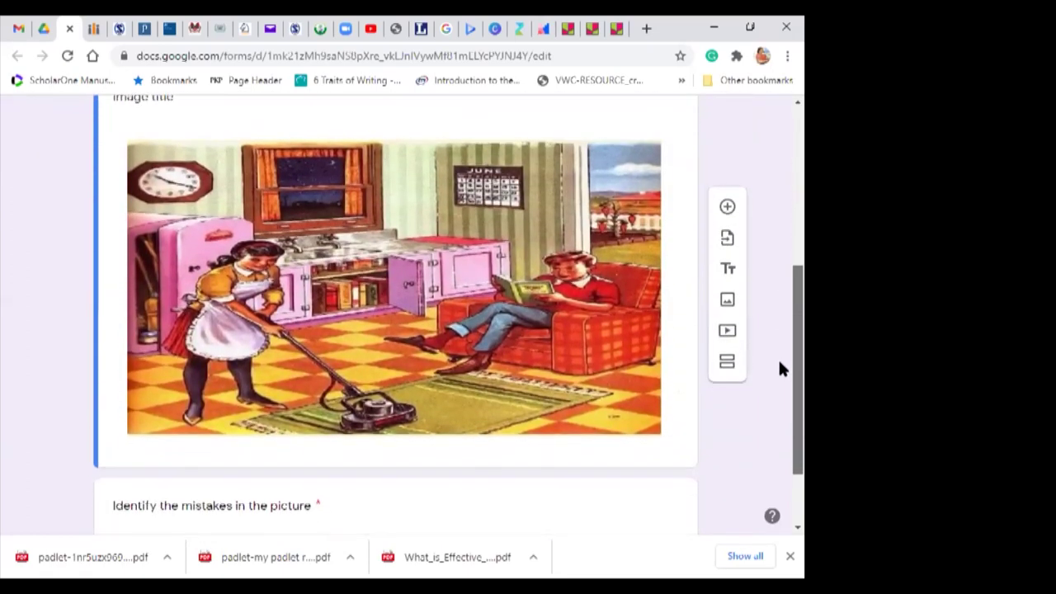
pyautogui.scroll(2, 782, 363)
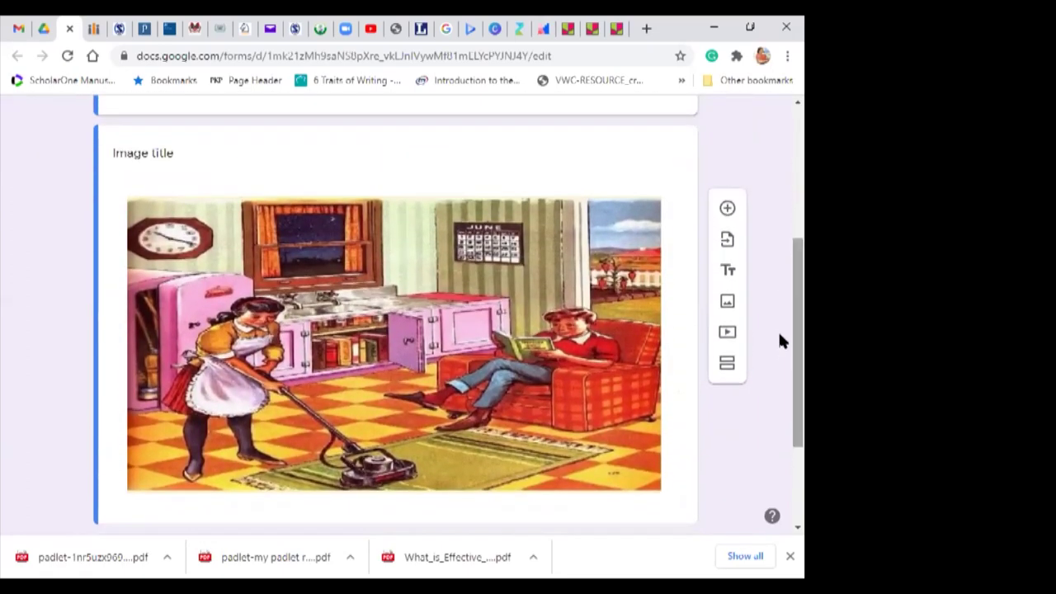
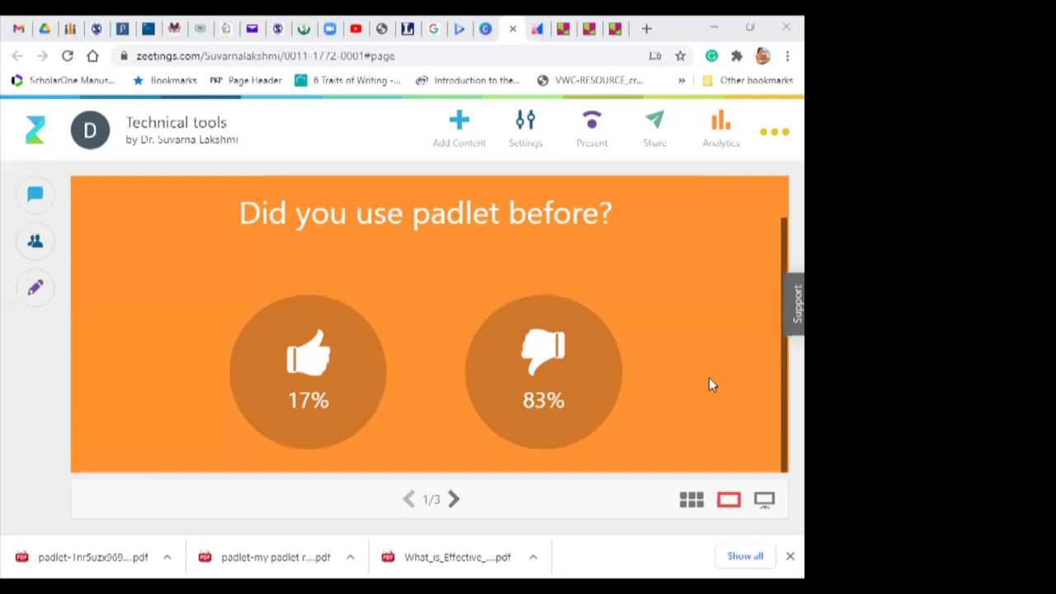
# Step: Advance to tool-ranking poll slide 2/3 and scroll through its five options
pyautogui.click(453, 500)
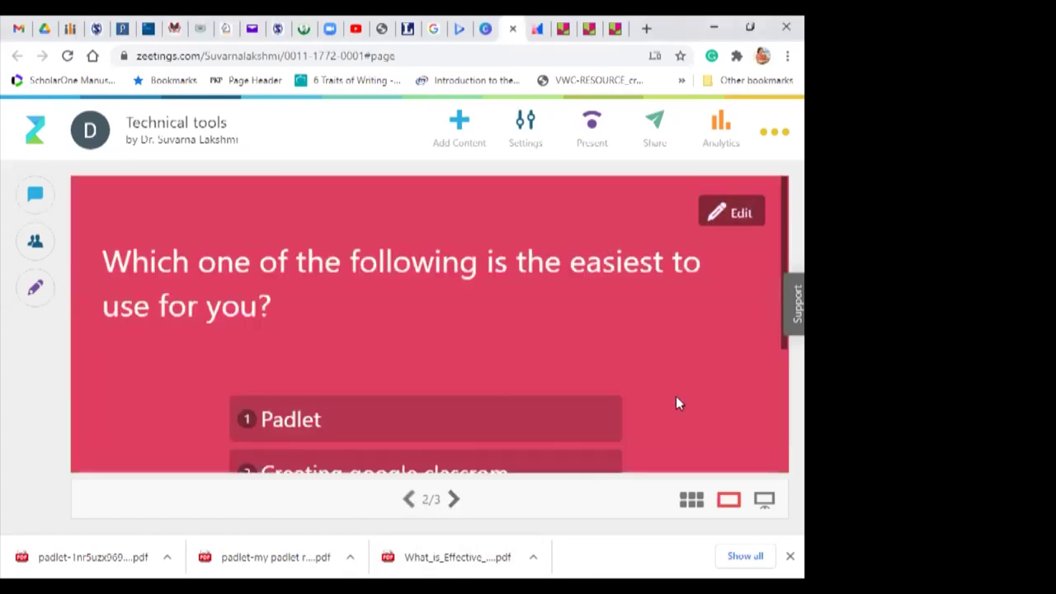
pyautogui.moveTo(782, 237); pyautogui.dragTo(782, 259)
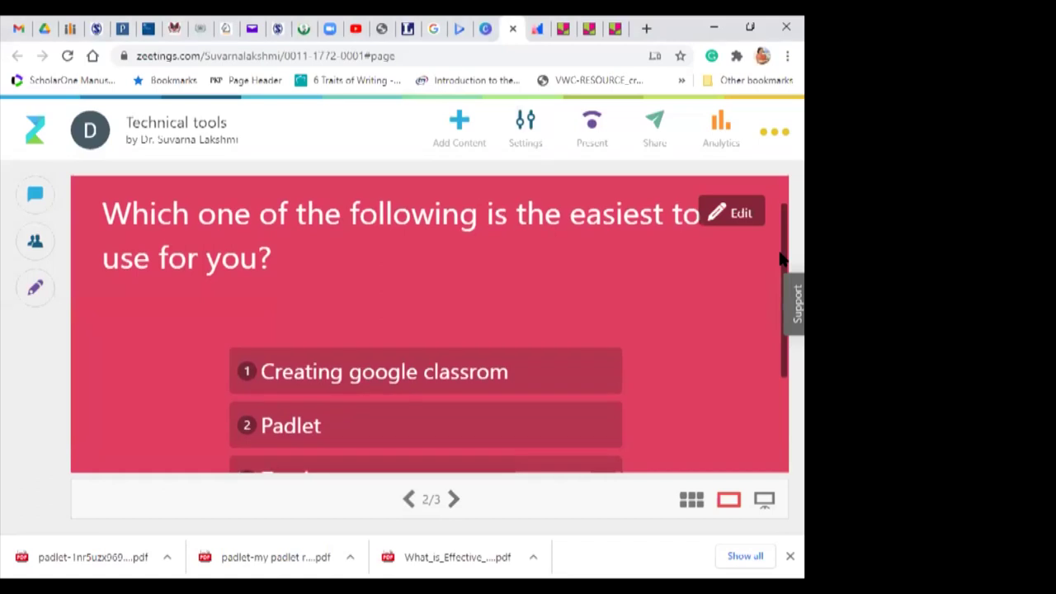
pyautogui.moveTo(782, 272); pyautogui.dragTo(783, 379)
pyautogui.moveTo(768, 378)
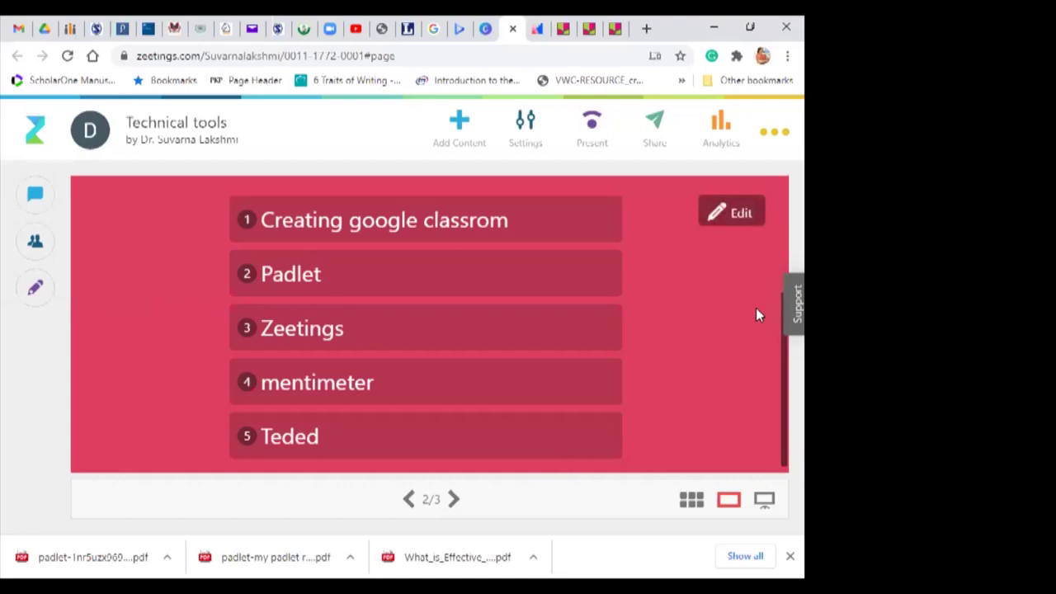
# Step: Review the ranking poll options again, then move on to departments slide 3/3
pyautogui.press('Right')
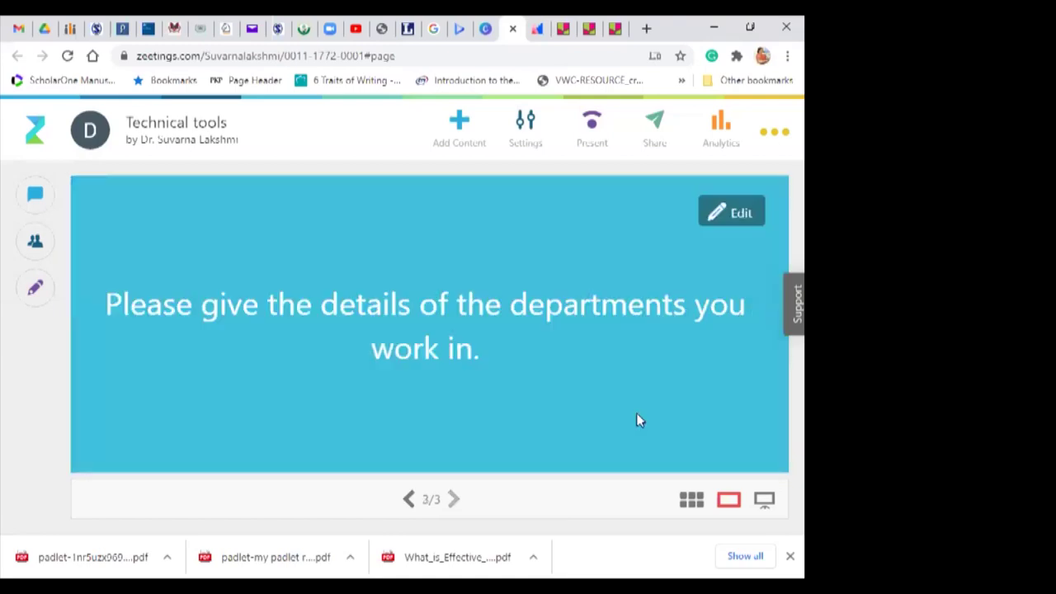
pyautogui.click(407, 501)
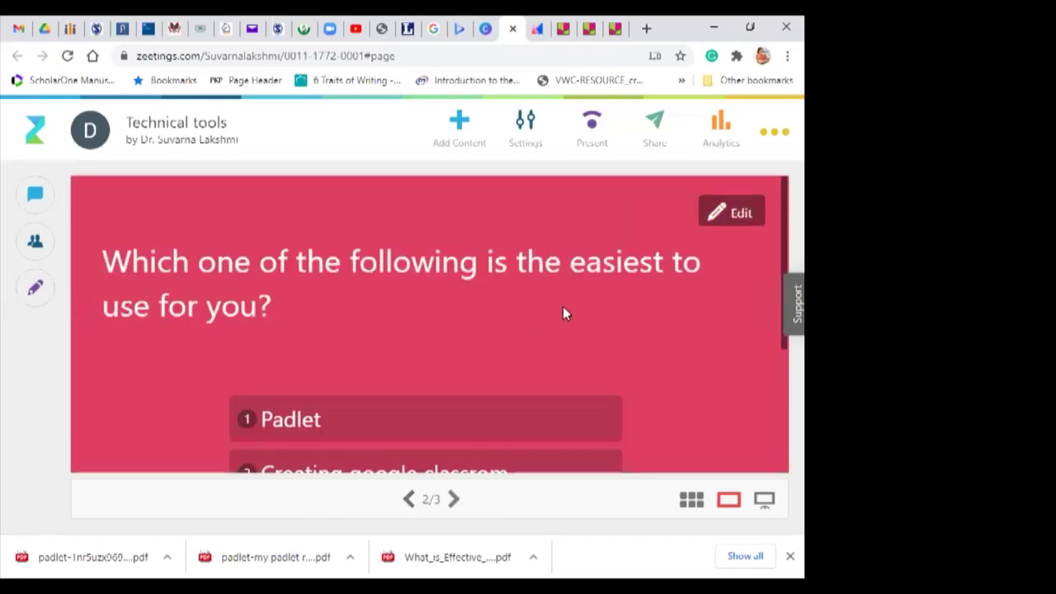
pyautogui.moveTo(780, 243); pyautogui.dragTo(781, 415)
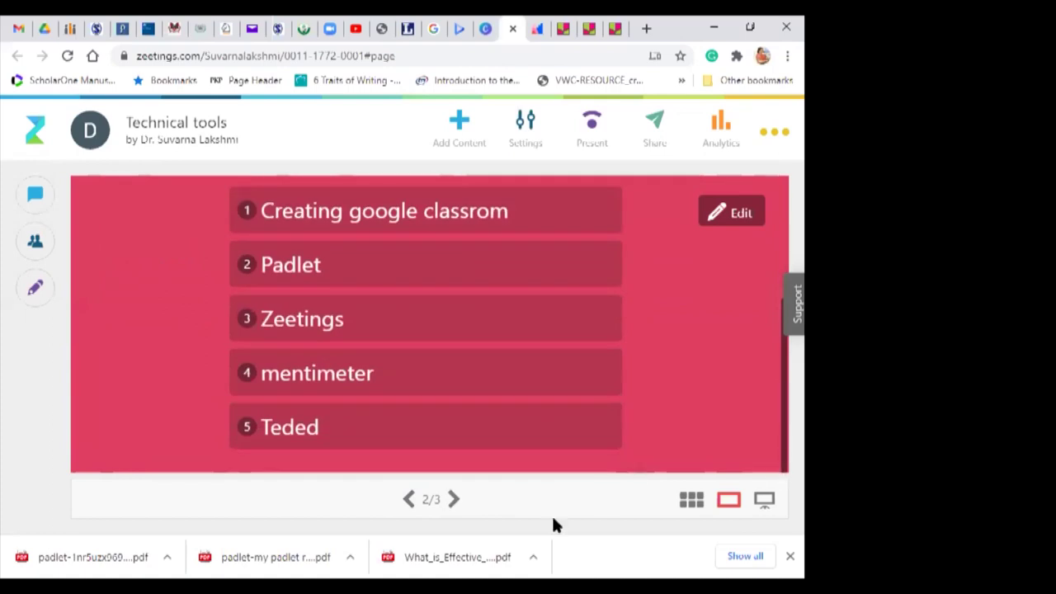
pyautogui.click(454, 500)
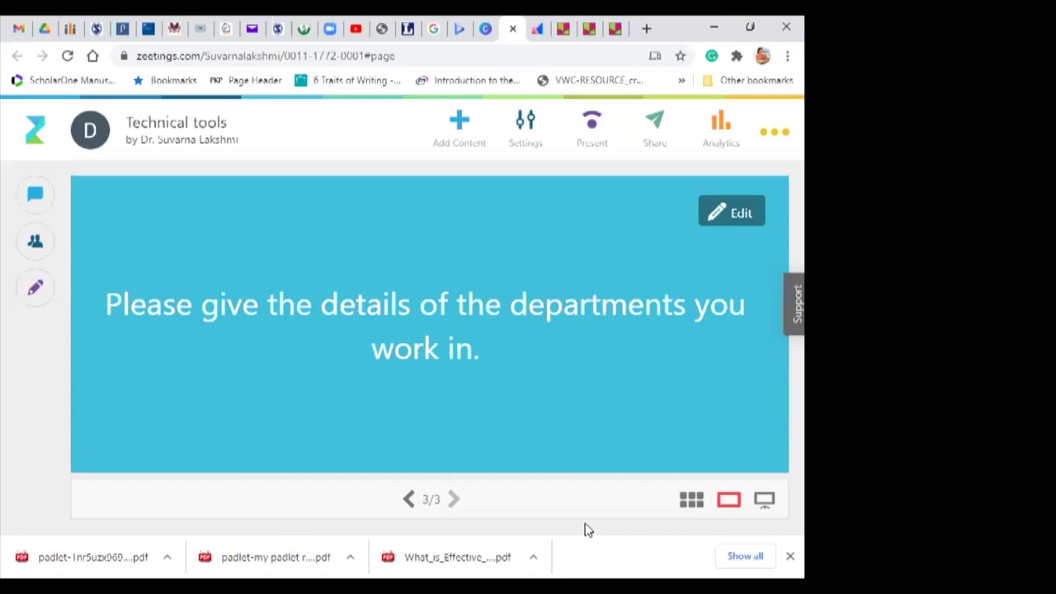
# Step: Check the Technical tools analytics listing 26 anonymous participants, then return to the presentation
pyautogui.click(720, 125)
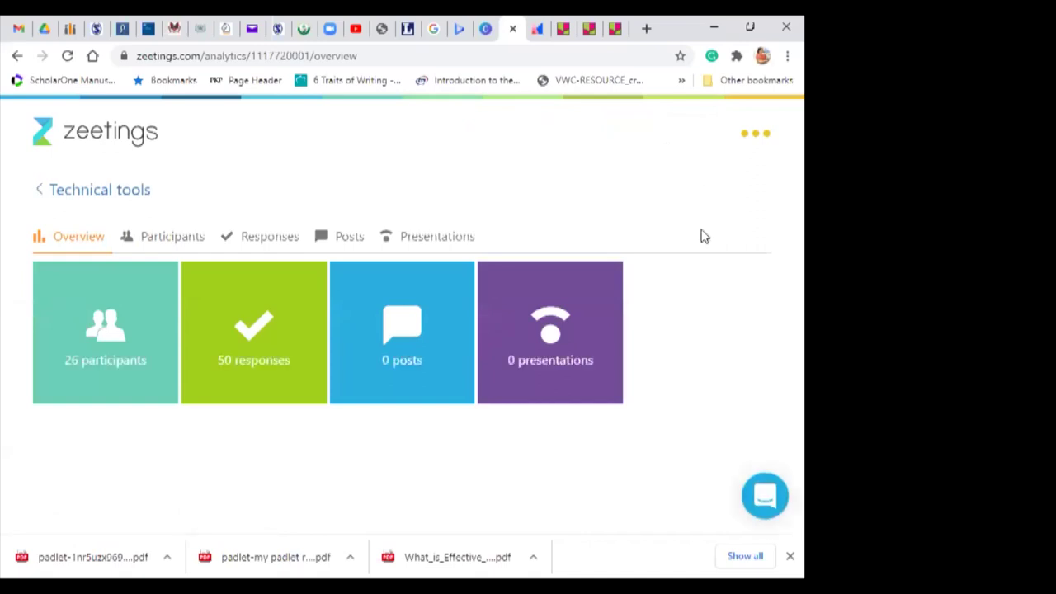
pyautogui.click(110, 339)
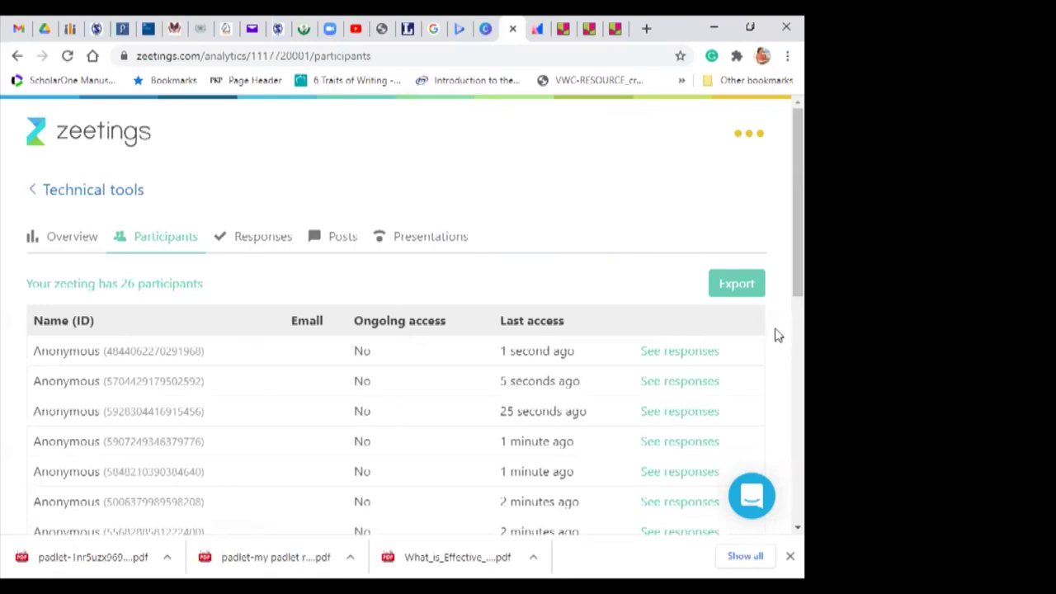
pyautogui.moveTo(782, 183)
pyautogui.mouseDown()
pyautogui.moveTo(782, 400)
pyautogui.moveTo(776, 177)
pyautogui.mouseUp()
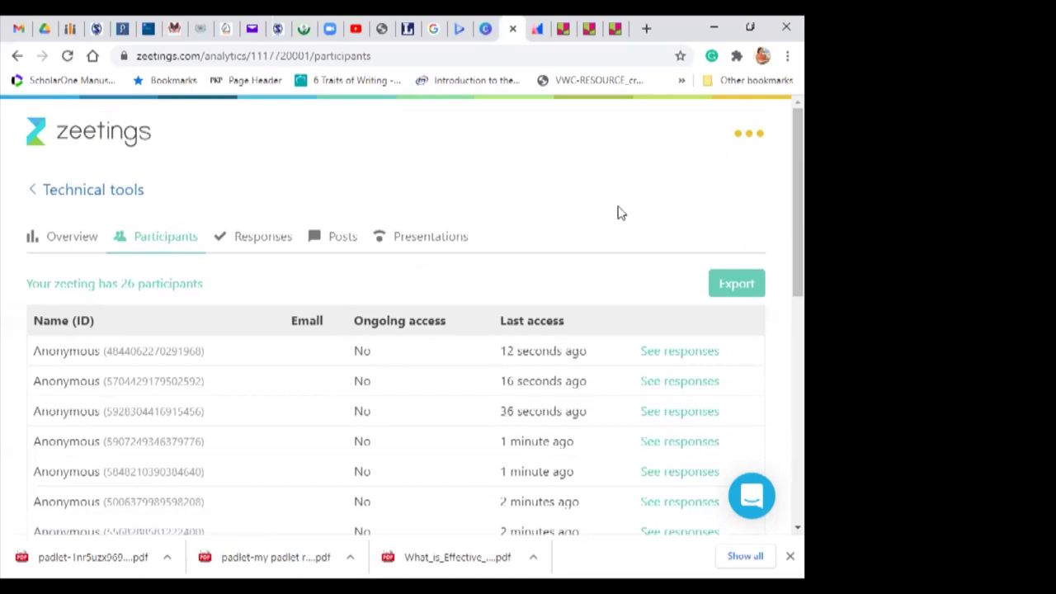
pyautogui.click(34, 193)
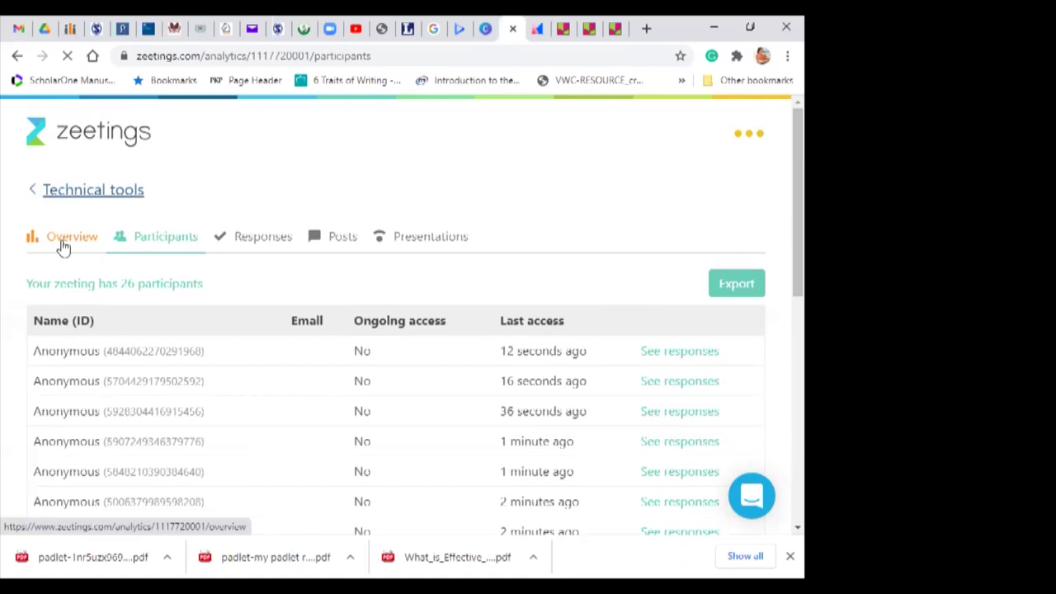
pyautogui.click(64, 240)
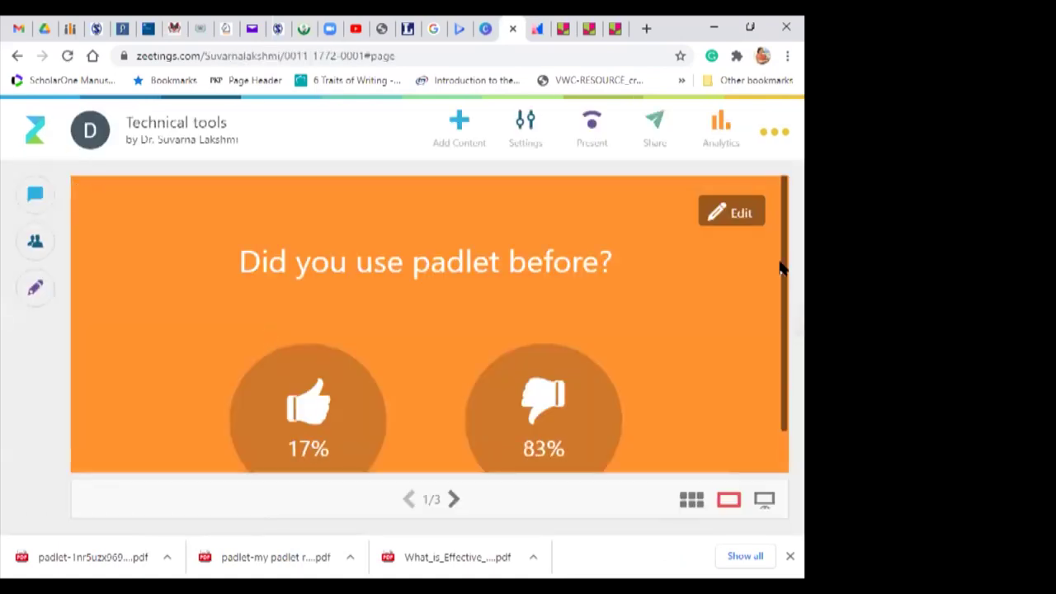
# Step: Step to ranking poll slide 2/3, scroll through options 1–5, then go to slide 3/3
pyautogui.scroll(-1, 780, 349)
pyautogui.scroll(1, 767, 195)
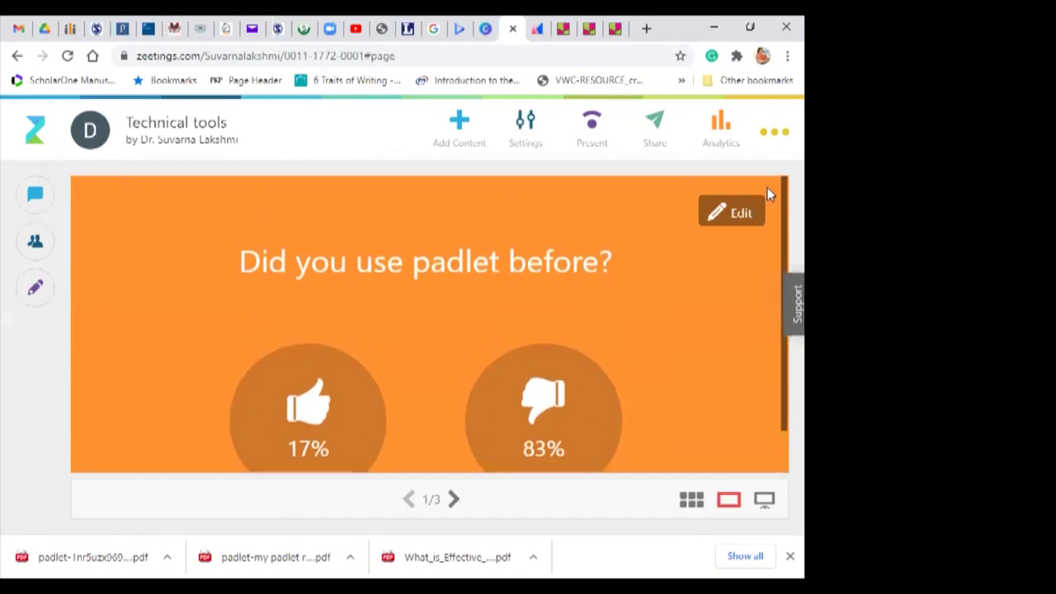
pyautogui.click(453, 499)
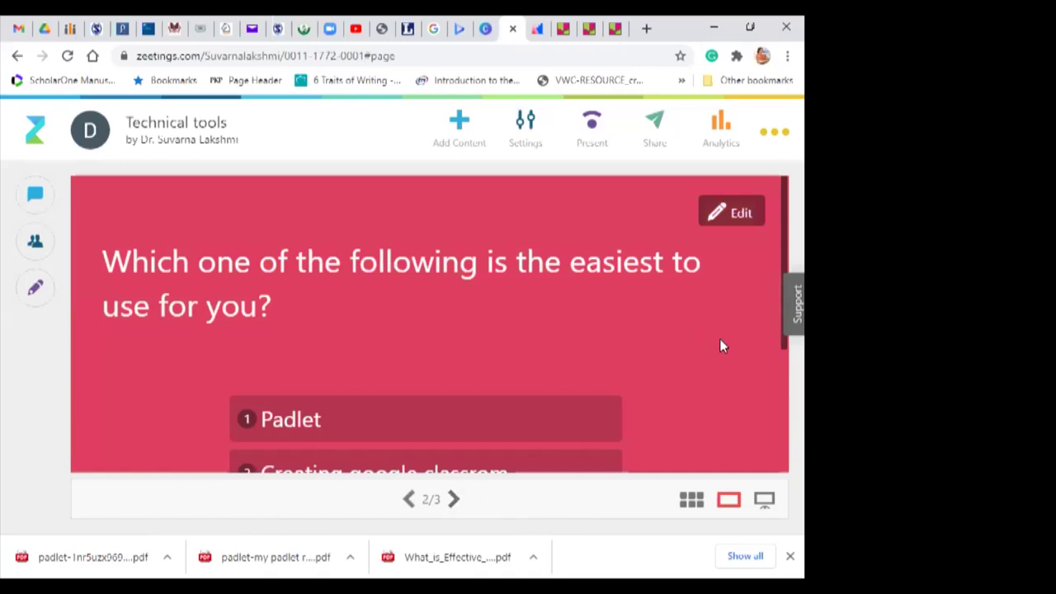
pyautogui.moveTo(781, 235); pyautogui.dragTo(775, 354)
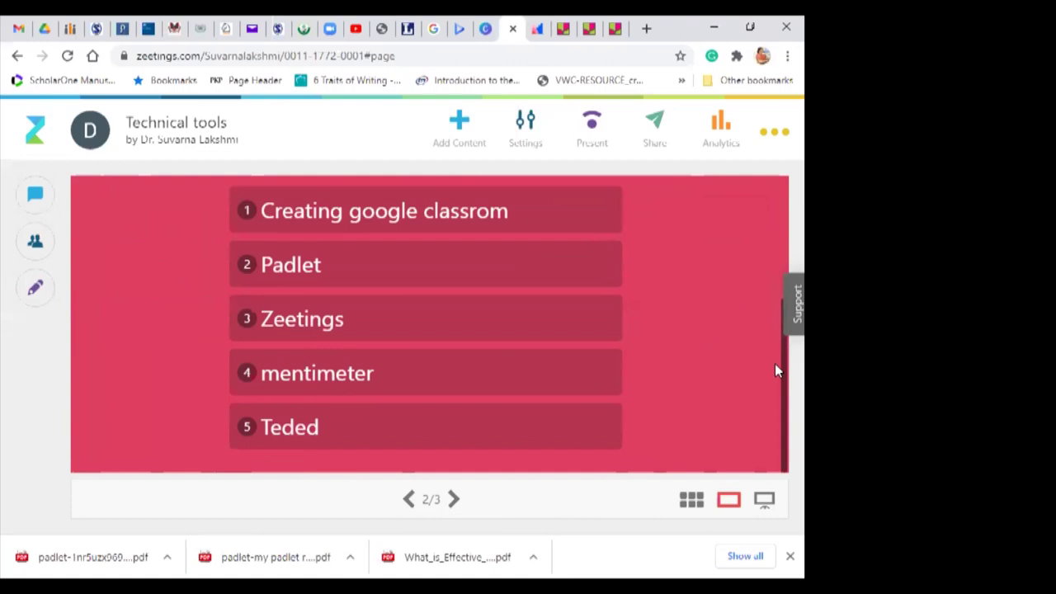
pyautogui.moveTo(775, 375)
pyautogui.mouseDown()
pyautogui.moveTo(749, 267)
pyautogui.moveTo(774, 389)
pyautogui.mouseUp()
pyautogui.click(453, 499)
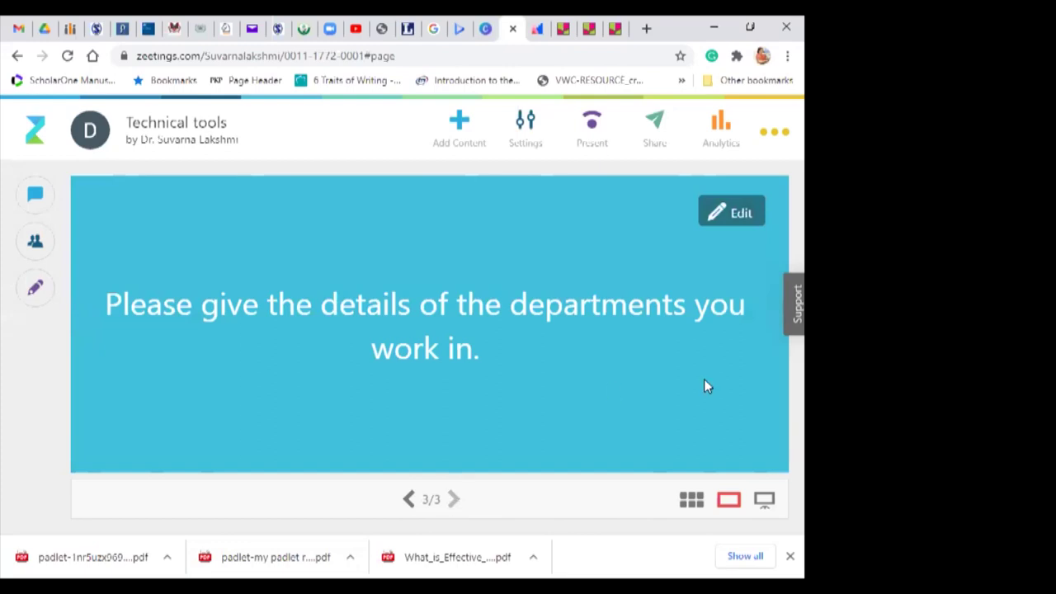
pyautogui.click(773, 133)
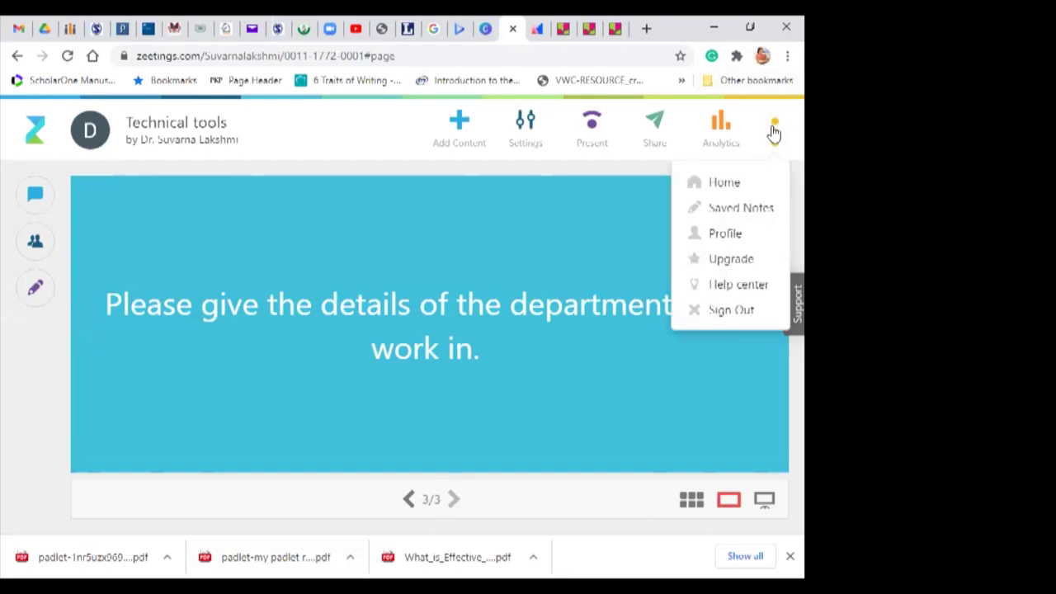
pyautogui.click(603, 283)
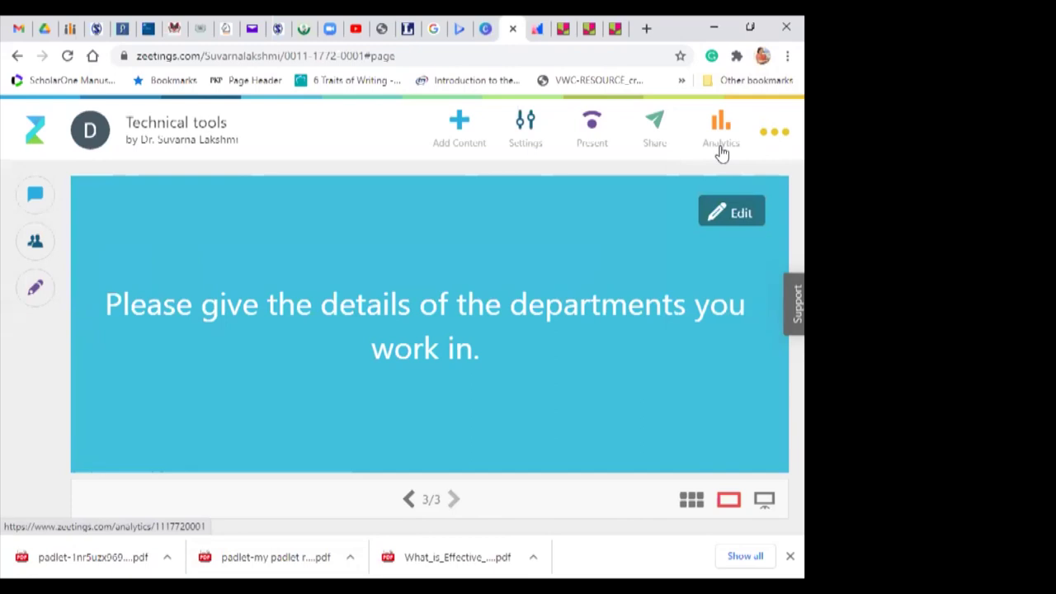
pyautogui.click(38, 200)
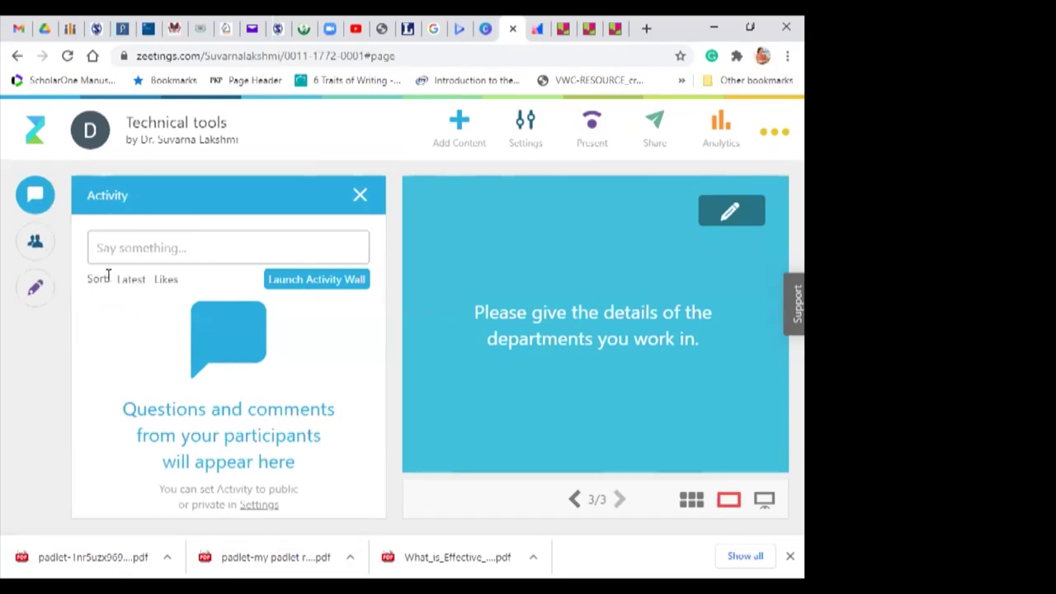
pyautogui.click(35, 243)
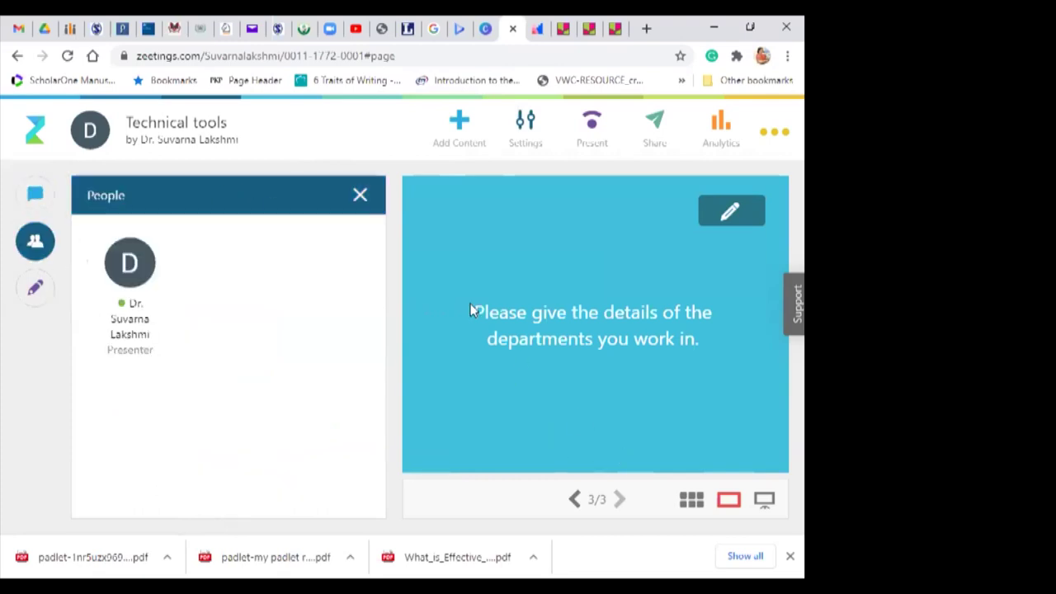
pyautogui.click(360, 194)
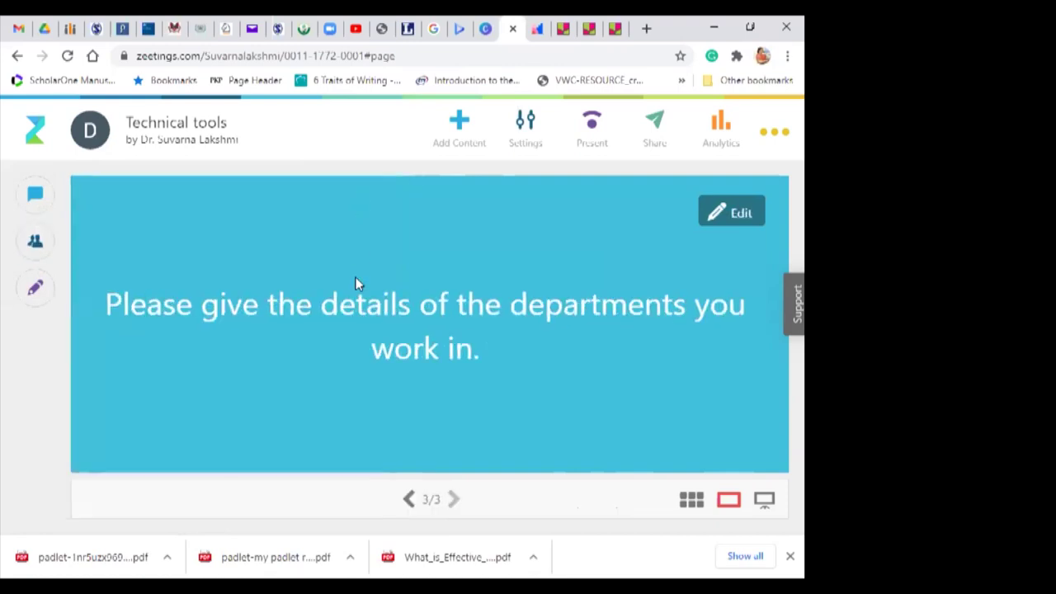
# Step: Show the slides as thumbnails and open Add Content from the + tile
pyautogui.click(690, 501)
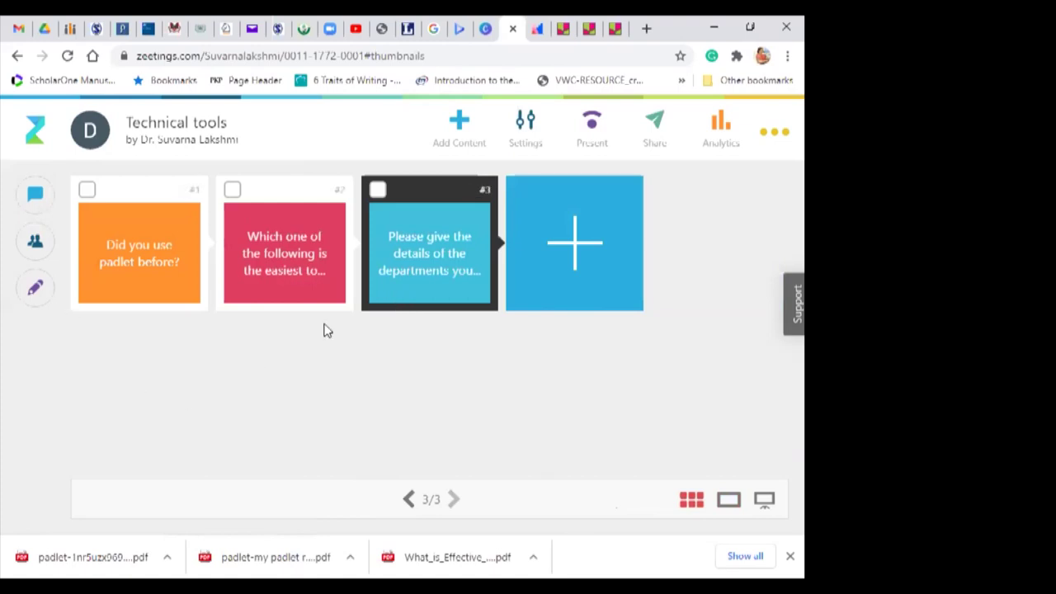
pyautogui.click(574, 248)
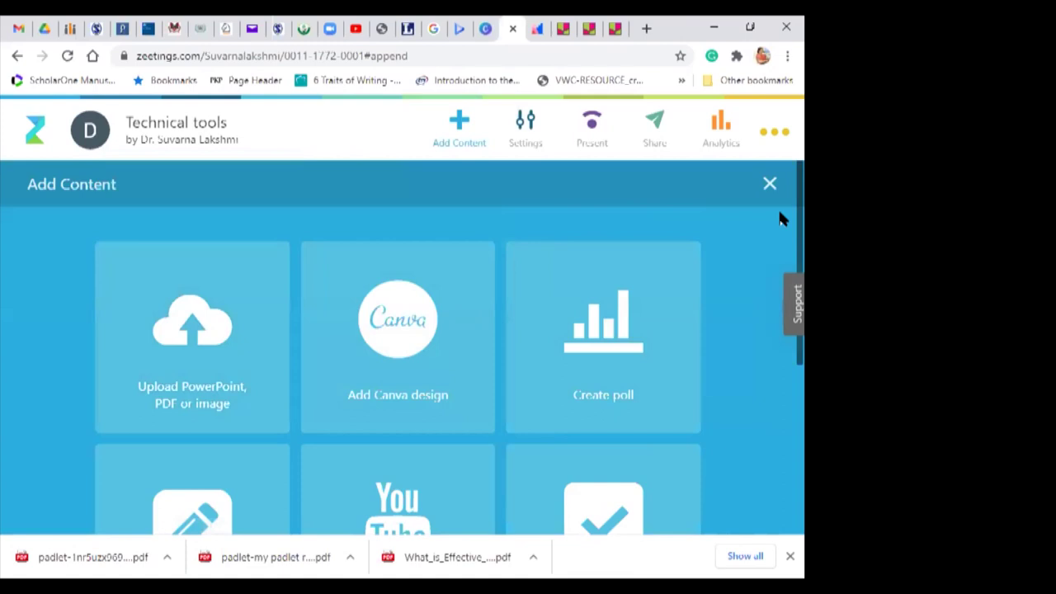
pyautogui.scroll(-3, 778, 218)
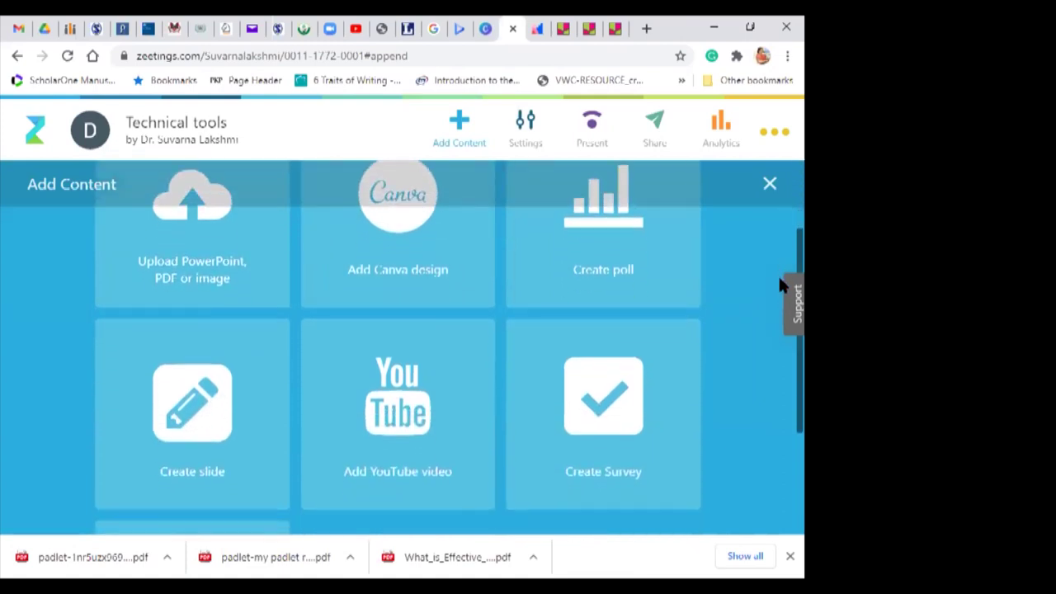
pyautogui.scroll(1, 782, 272)
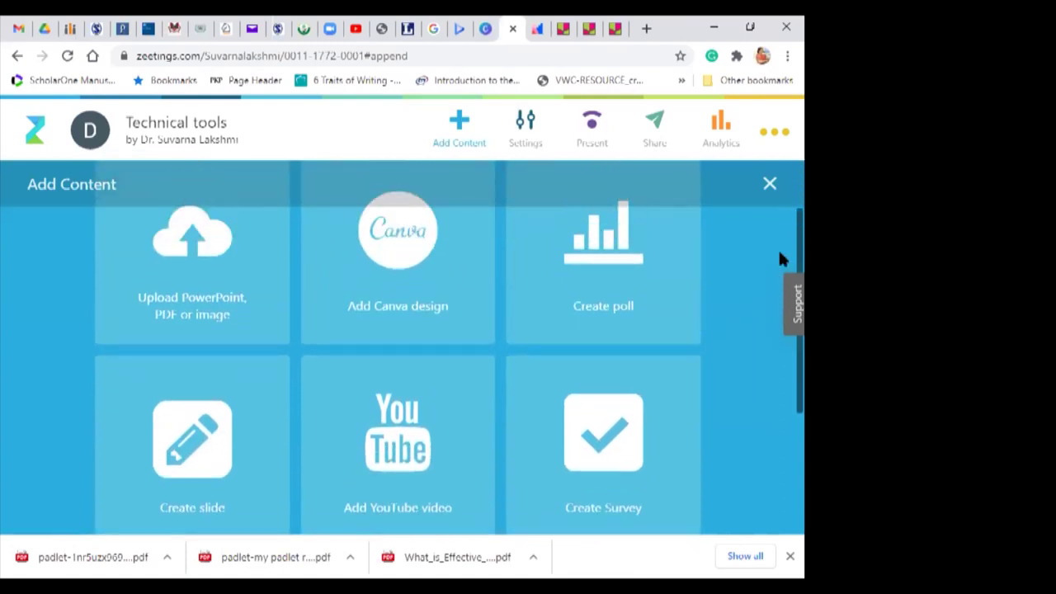
pyautogui.scroll(2, 779, 219)
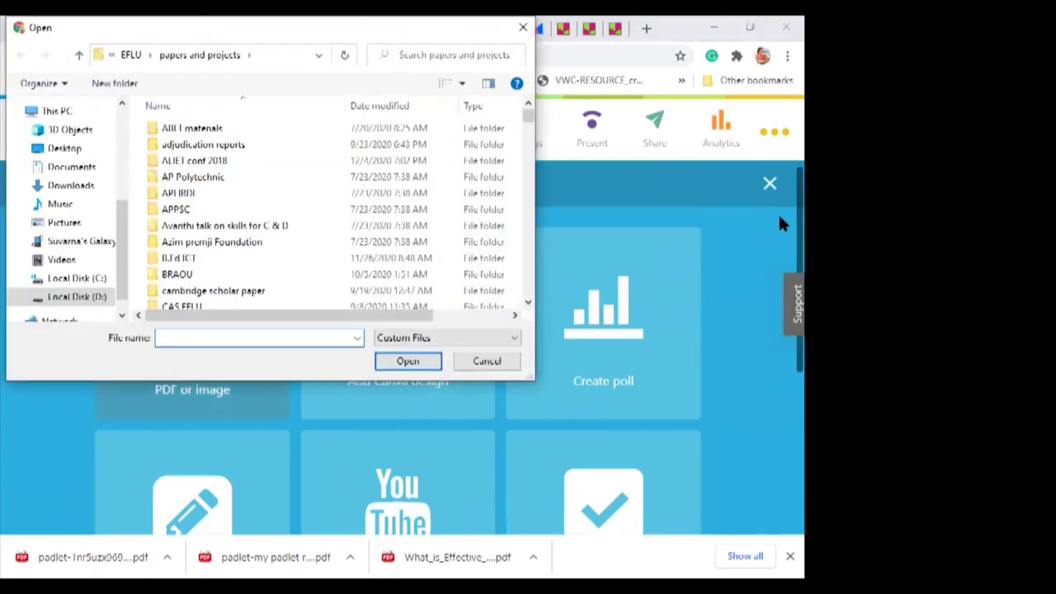
# Step: Cancel the PowerPoint, PDF or image upload dialog
pyautogui.click(487, 361)
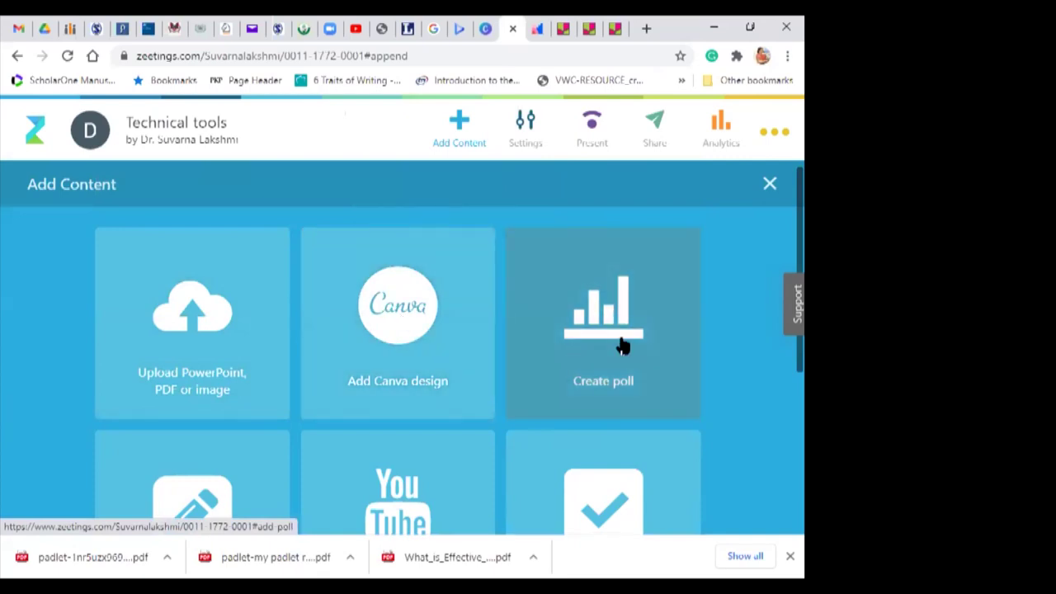
# Step: Open the new poll option and browse its question formats
pyautogui.click(620, 345)
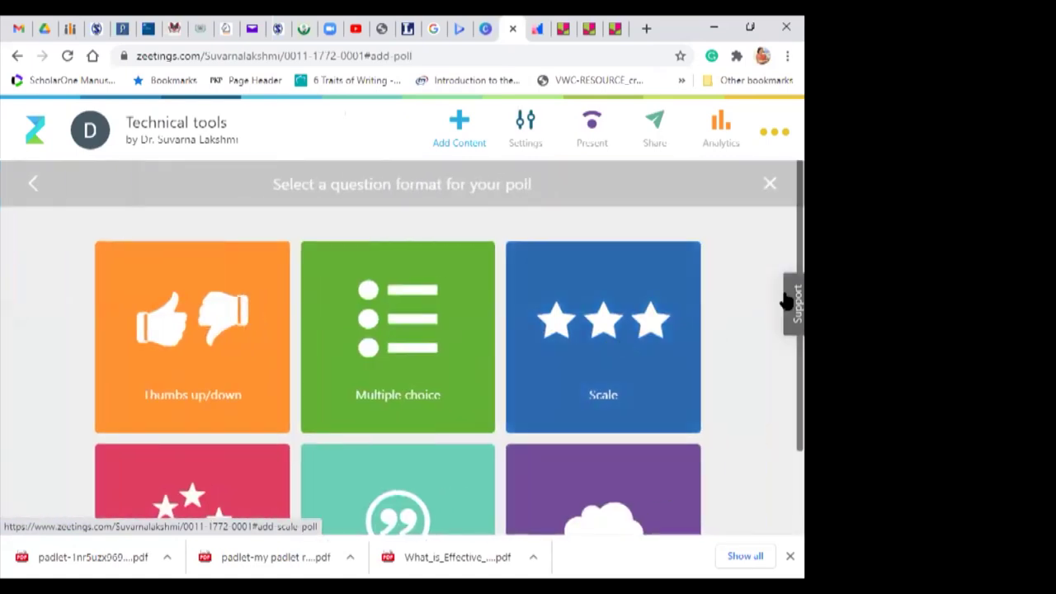
pyautogui.scroll(-3, 782, 235)
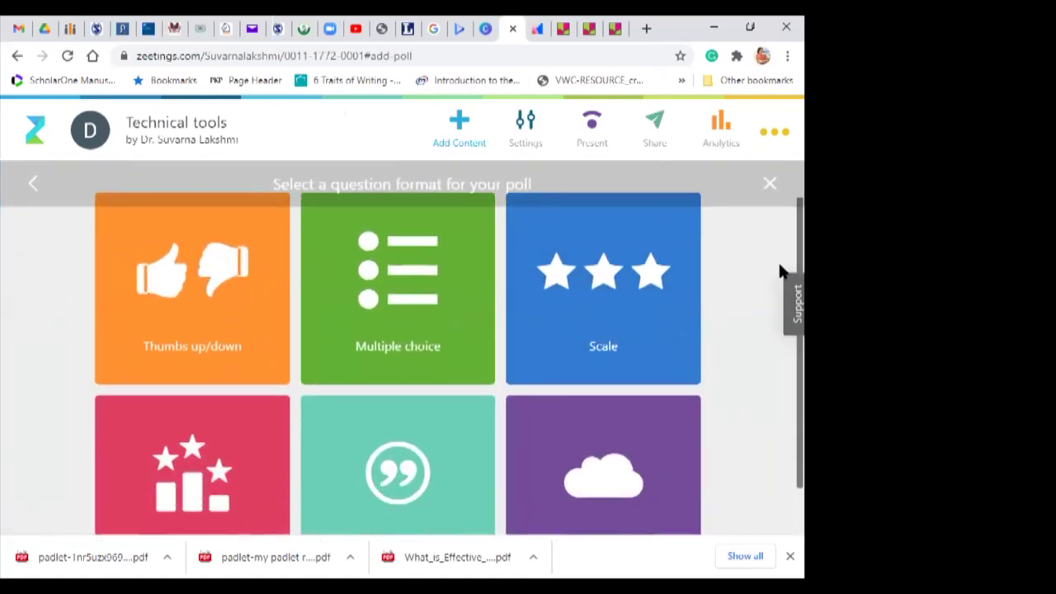
pyautogui.scroll(2, 778, 334)
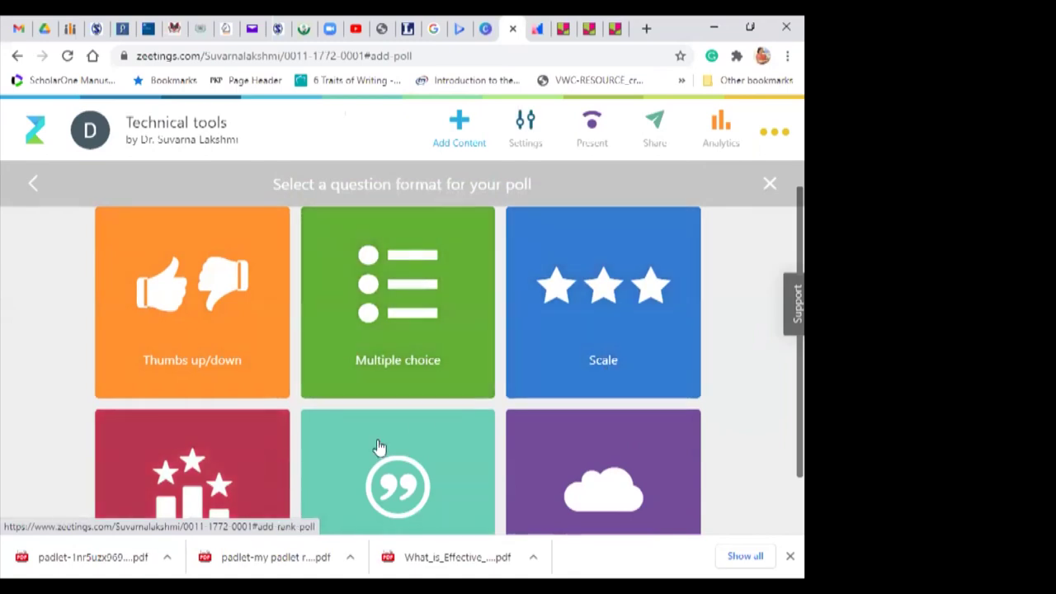
pyautogui.scroll(-1, 378, 447)
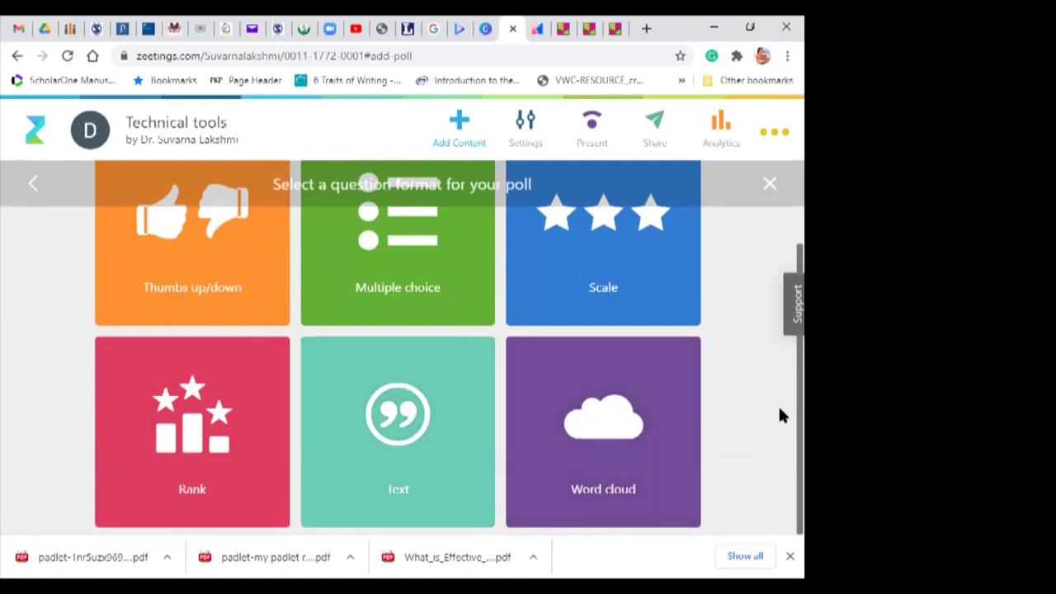
pyautogui.scroll(1, 782, 396)
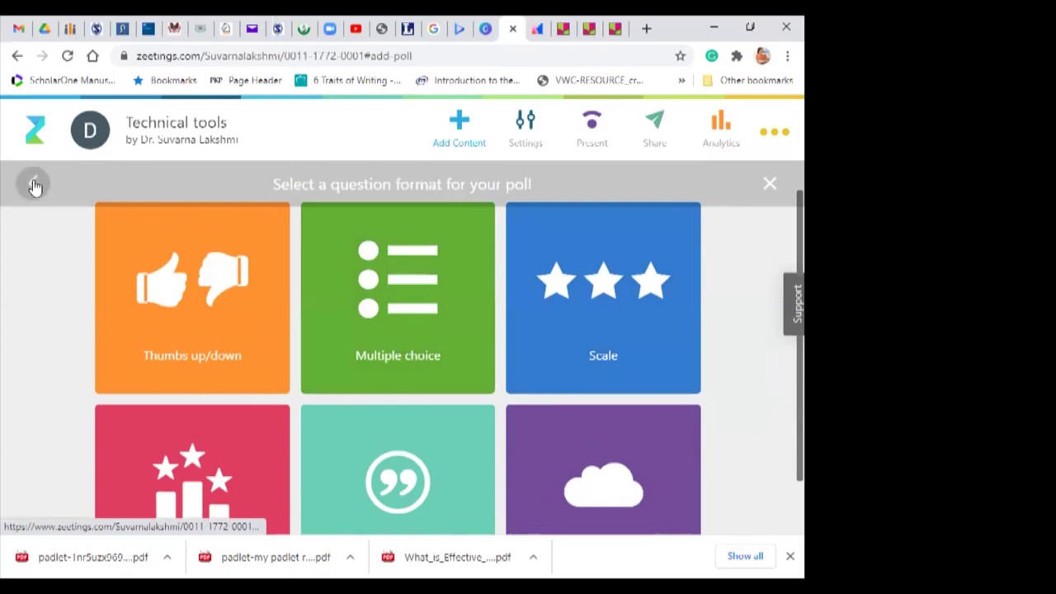
# Step: Return to Add Content and scroll through the upload, poll, slide, survey and embed tiles
pyautogui.click(33, 183)
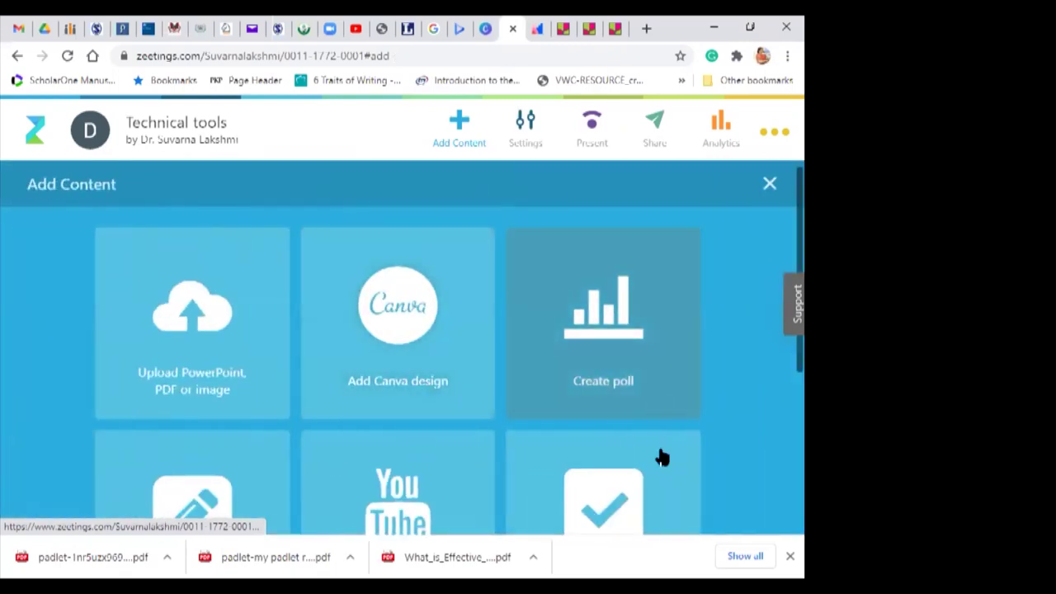
pyautogui.scroll(-3, 782, 363)
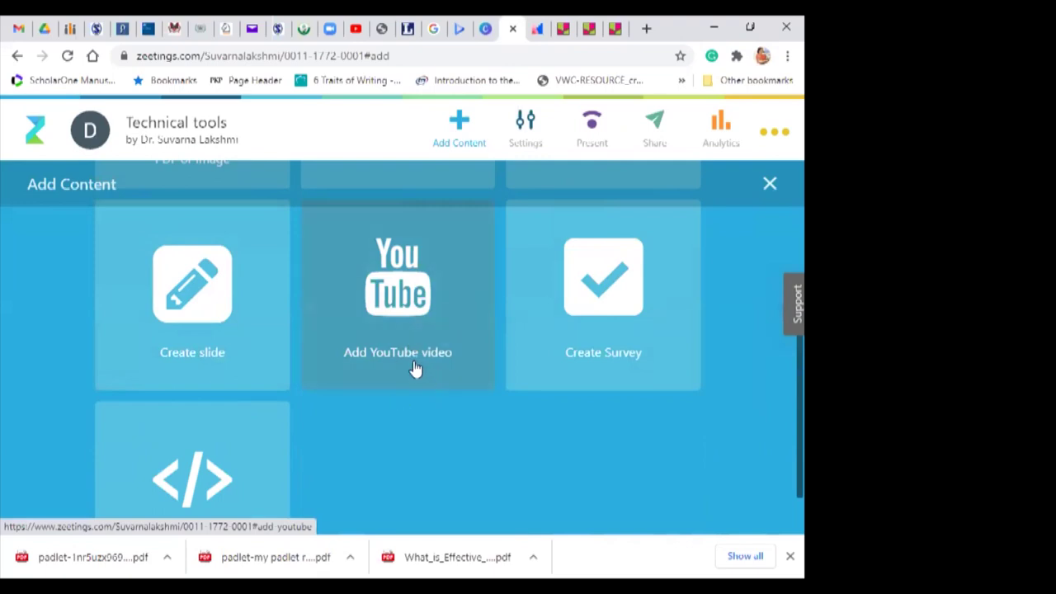
pyautogui.scroll(-2, 778, 454)
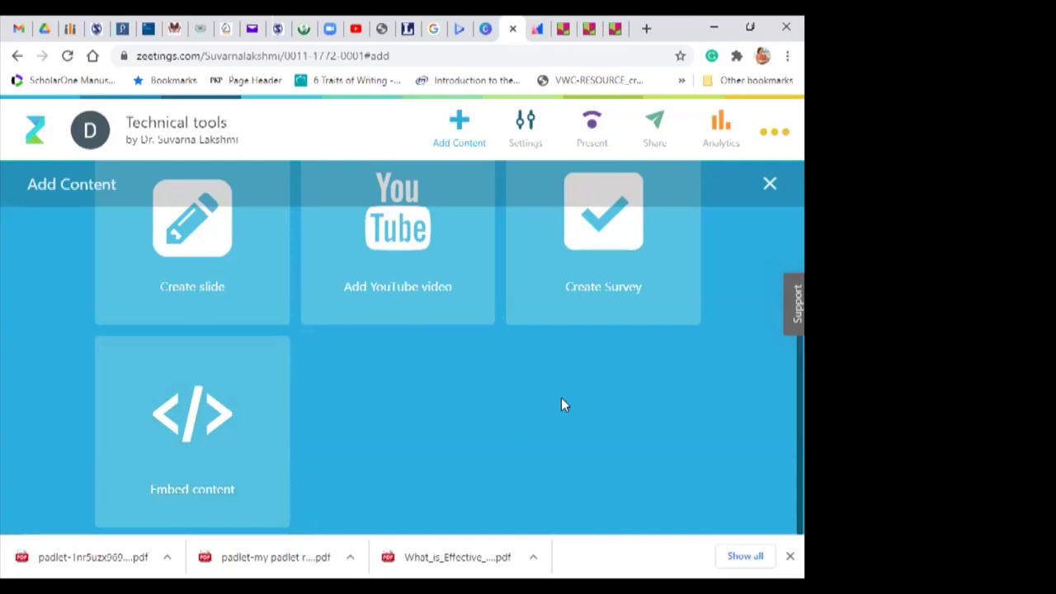
pyautogui.scroll(4, 780, 276)
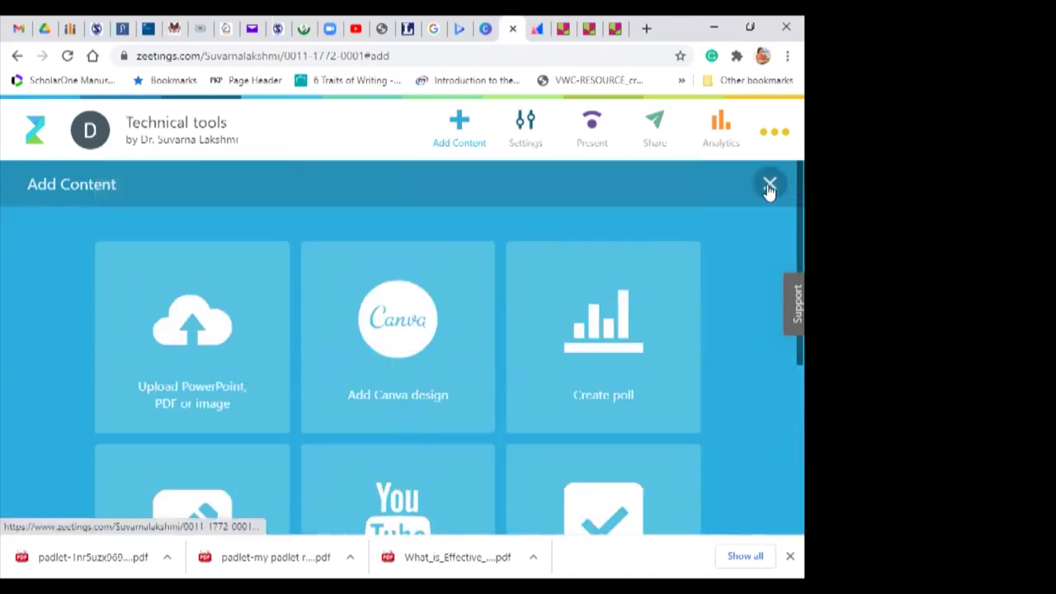
# Step: Close Add Content, keep the title 'Technical tools', go back, and close Add Content again
pyautogui.click(769, 185)
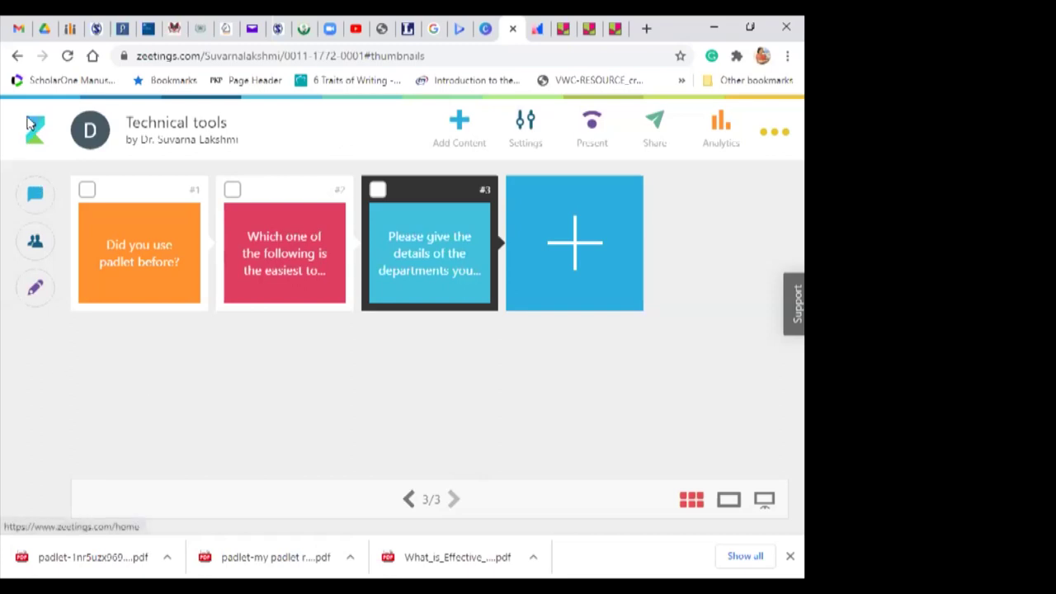
pyautogui.click(145, 122)
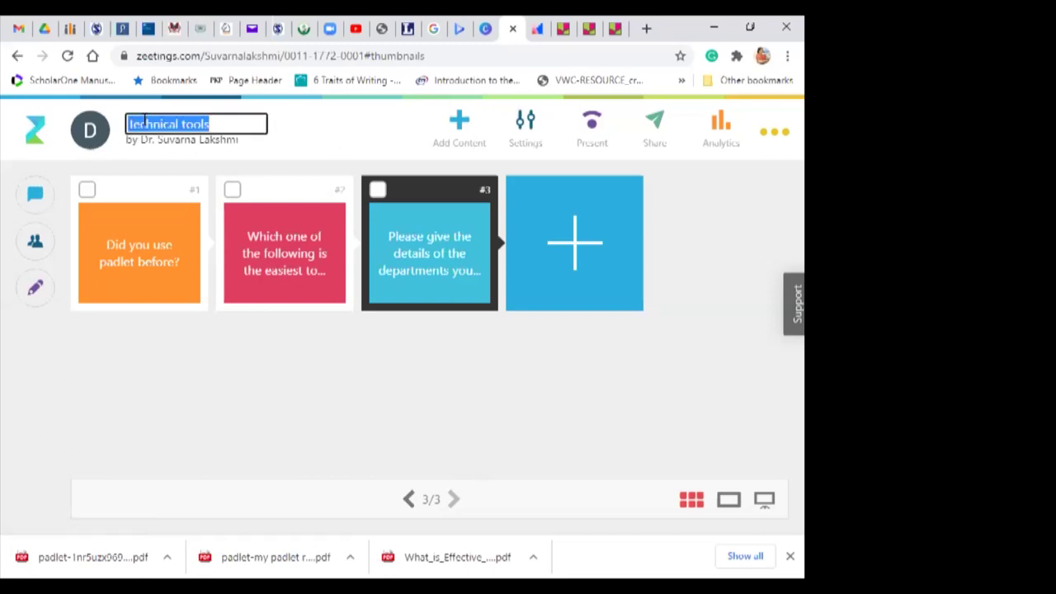
pyautogui.click(93, 130)
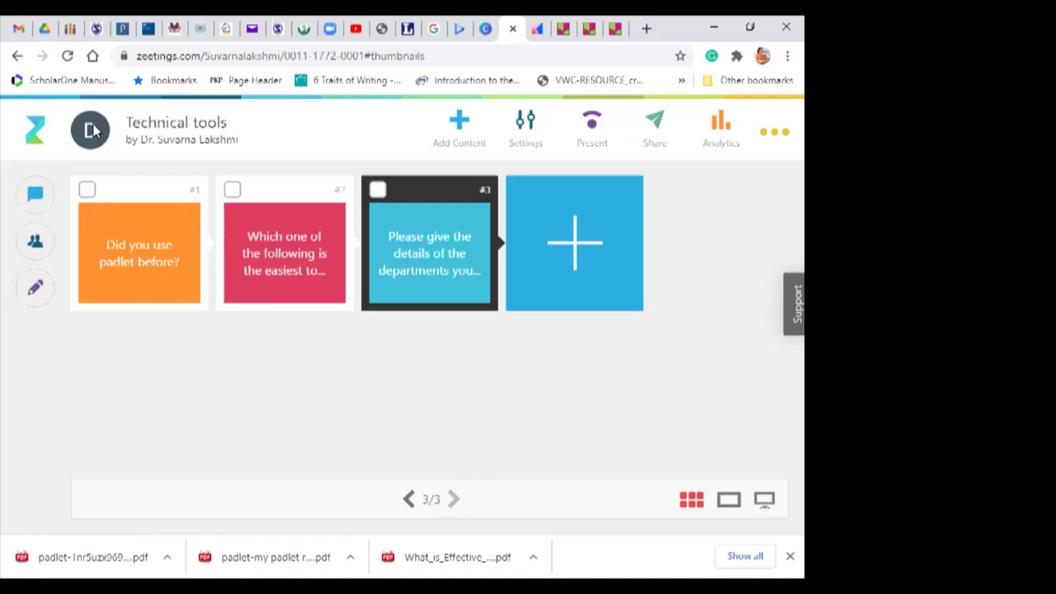
pyautogui.click(15, 55)
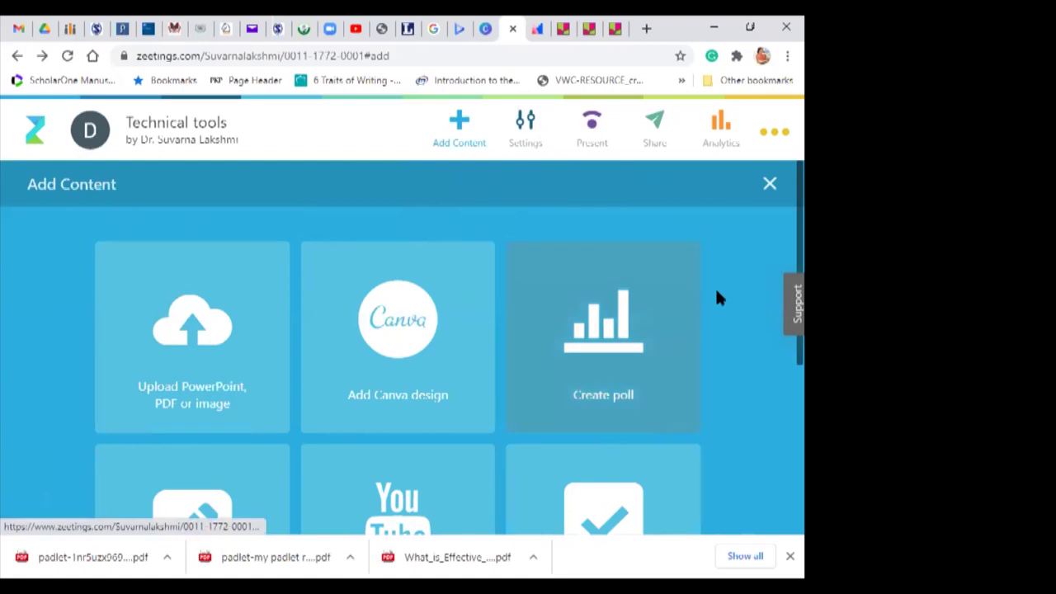
pyautogui.click(769, 185)
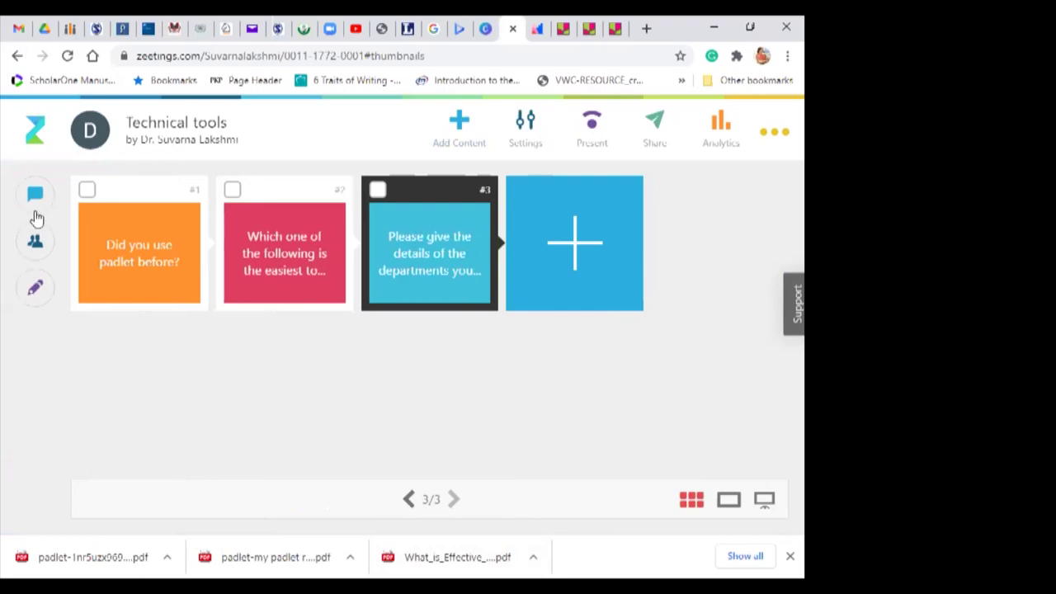
# Step: Search Google for 'zeetings' from history, open the Zeetings site and sign in
pyautogui.click(93, 56)
pyautogui.click(487, 57)
pyautogui.click(487, 57)
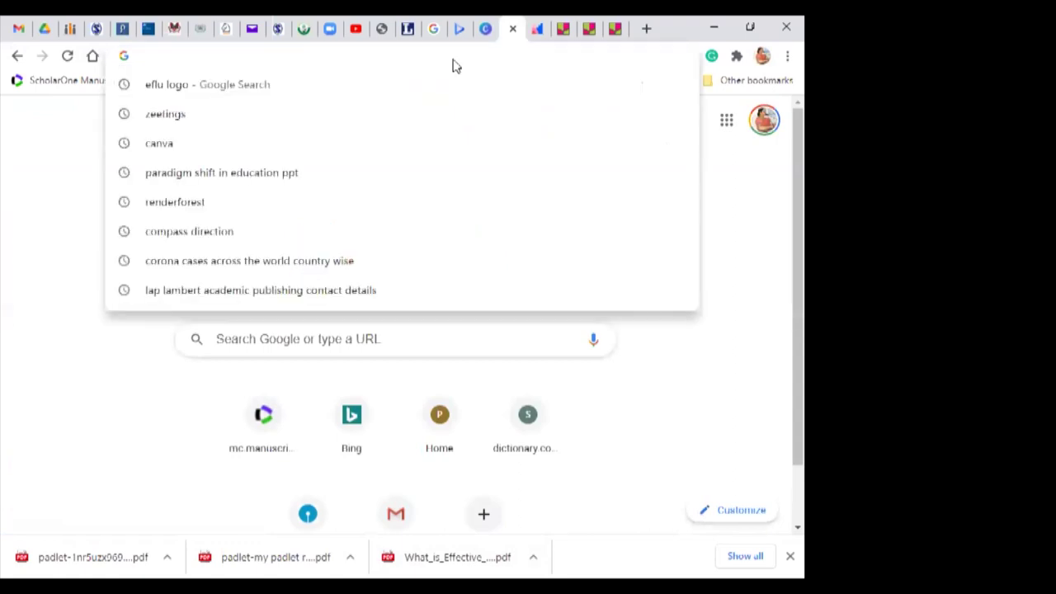
pyautogui.click(200, 109)
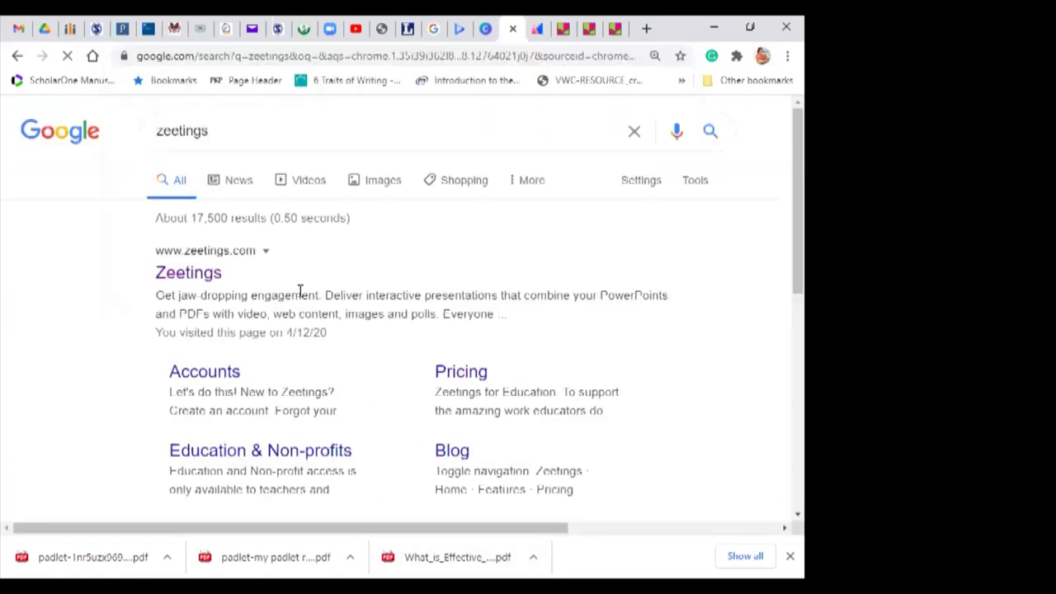
pyautogui.click(225, 256)
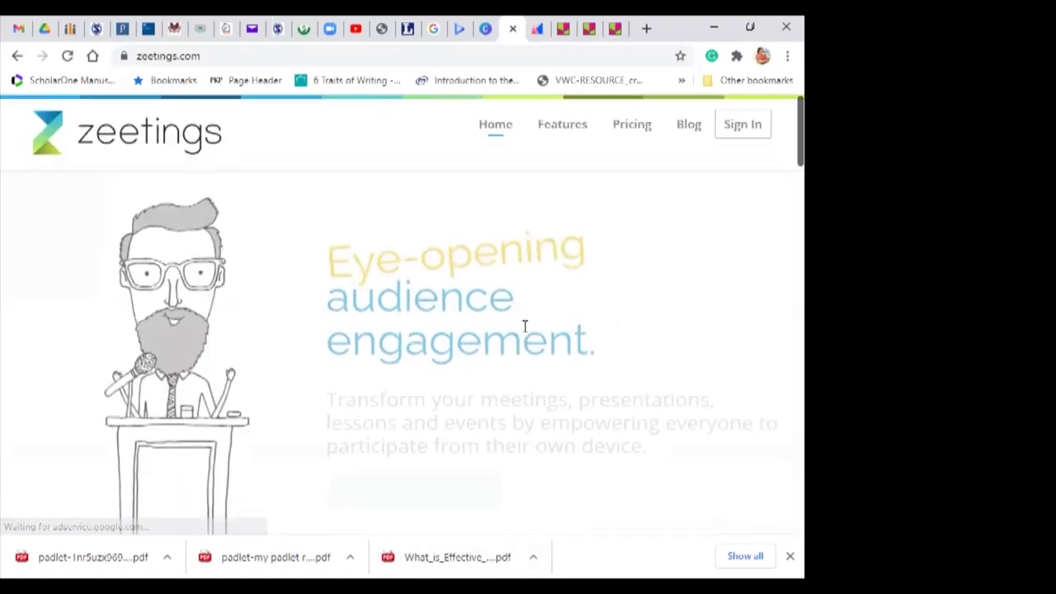
pyautogui.click(751, 128)
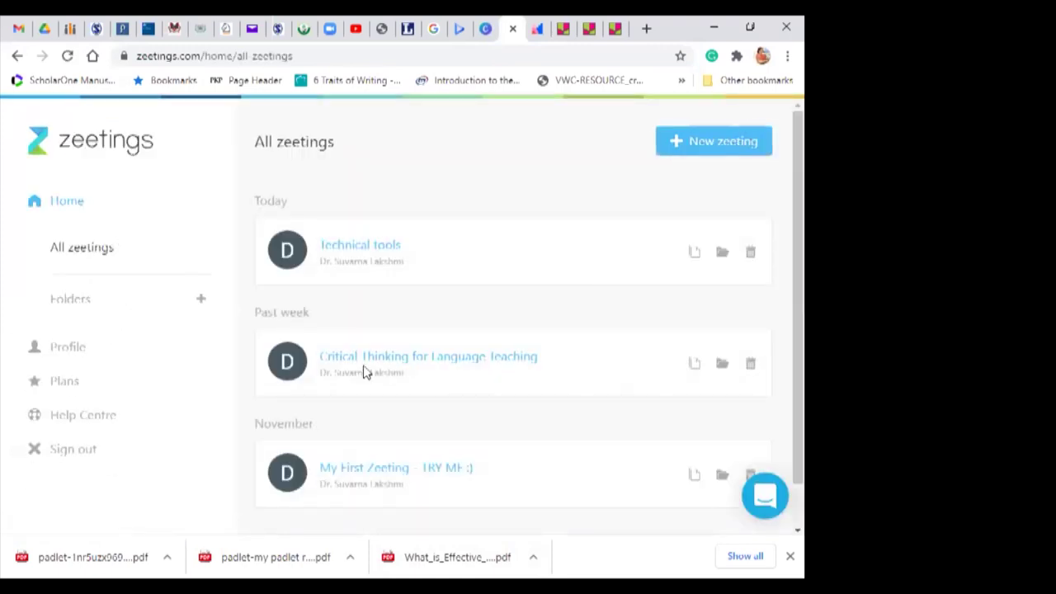
# Step: Open 'Critical Thinking for Language Teaching' and advance through its early slides
pyautogui.click(384, 361)
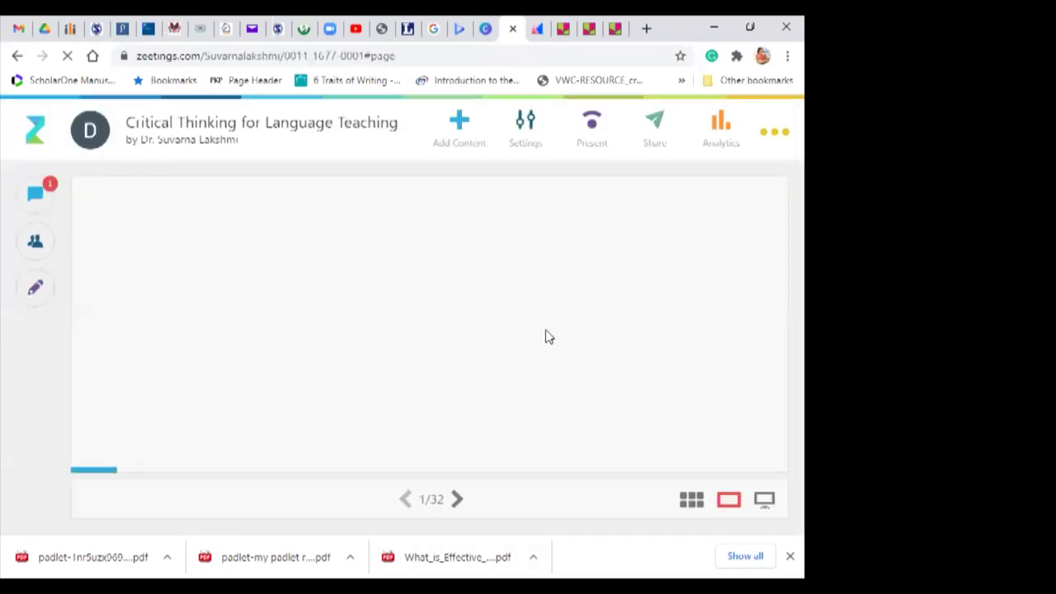
pyautogui.click(457, 500)
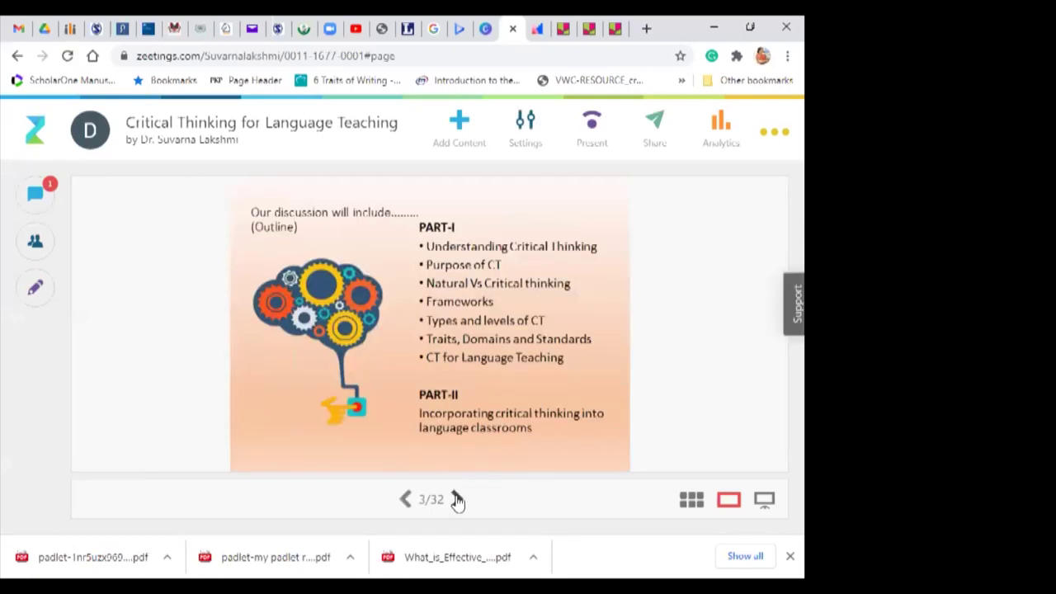
pyautogui.click(457, 500)
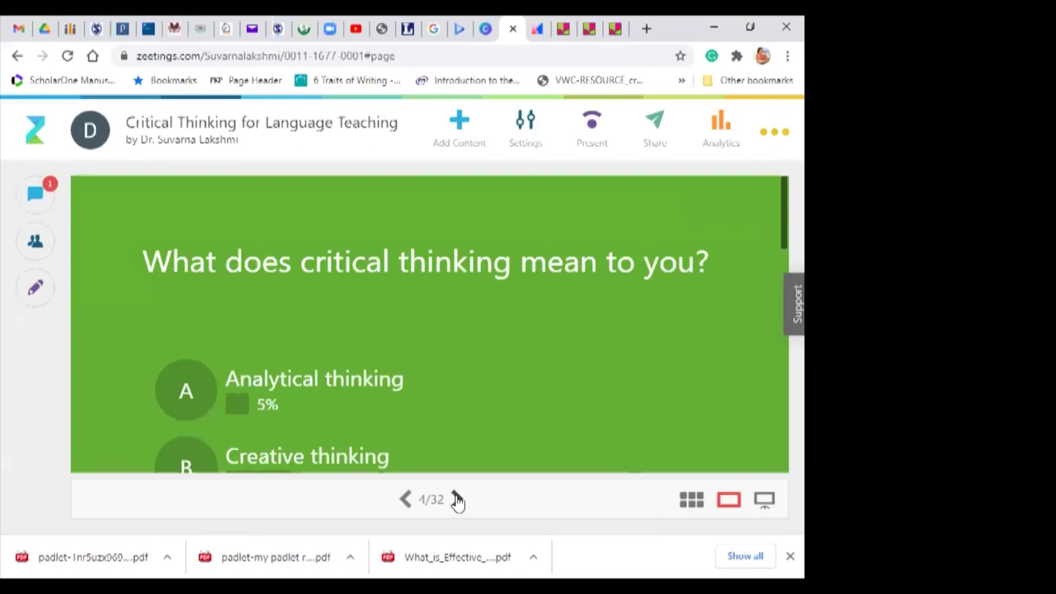
pyautogui.click(457, 501)
pyautogui.click(458, 500)
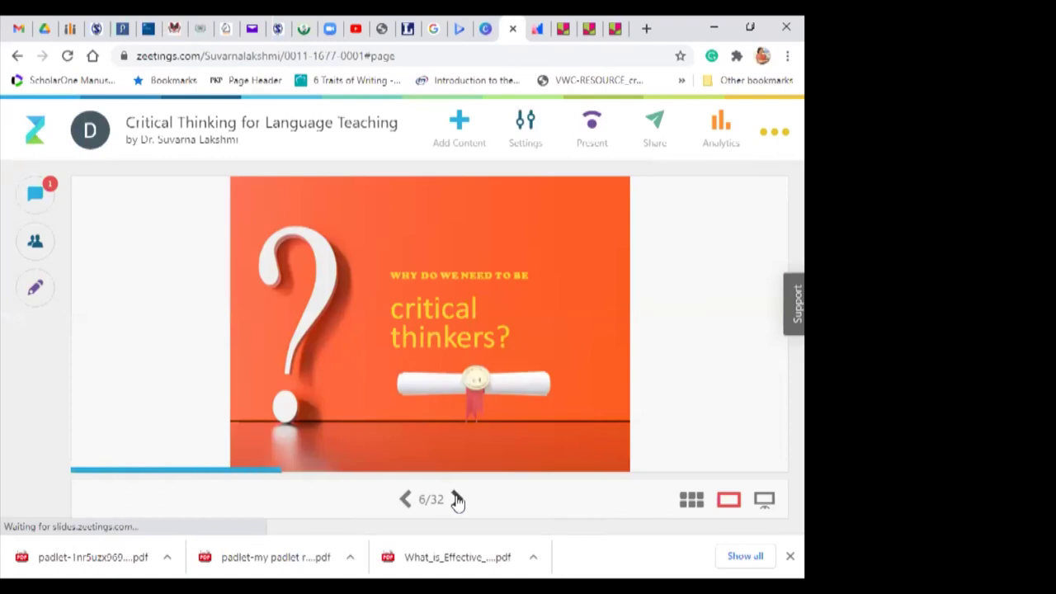
pyautogui.click(457, 500)
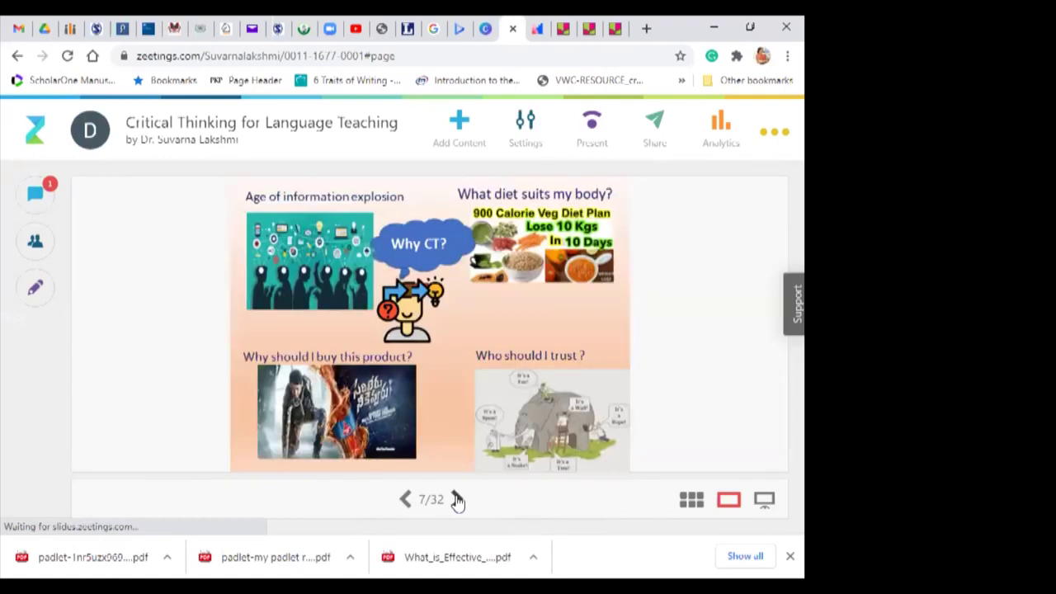
pyautogui.click(458, 501)
pyautogui.click(458, 501)
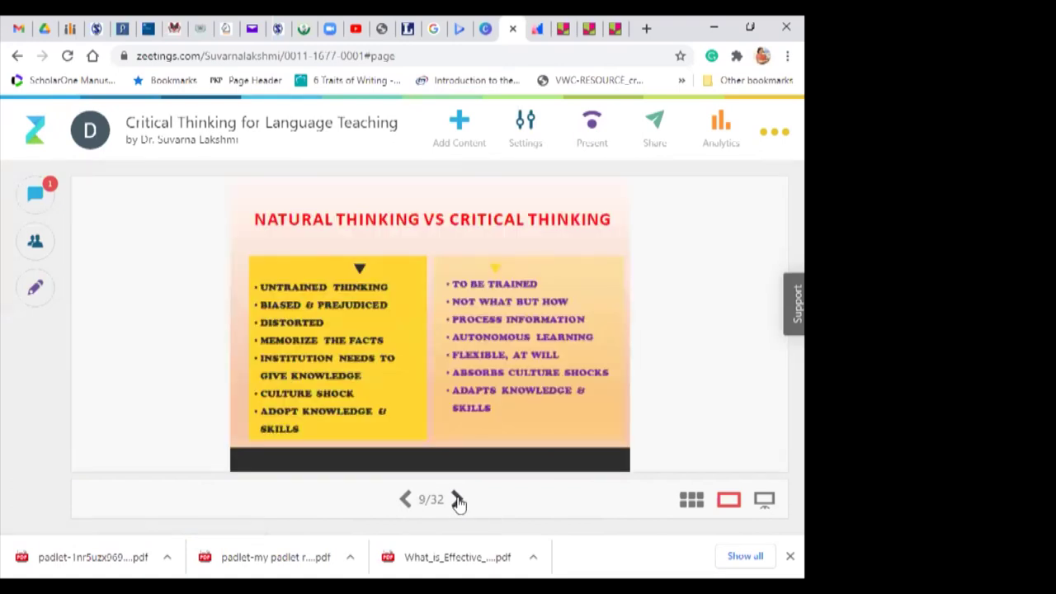
pyautogui.click(458, 500)
pyautogui.click(459, 501)
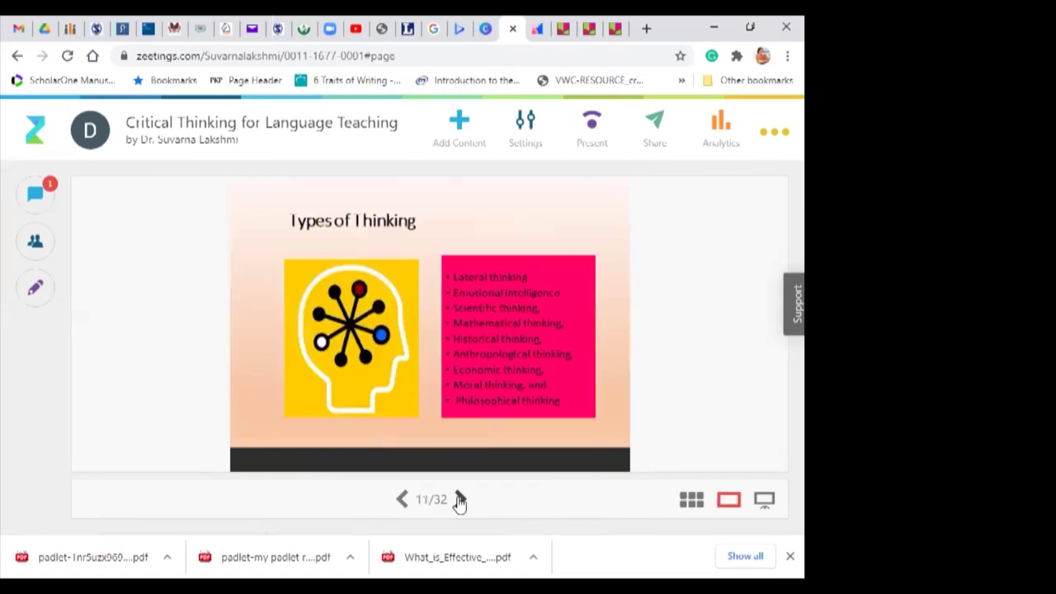
pyautogui.click(460, 501)
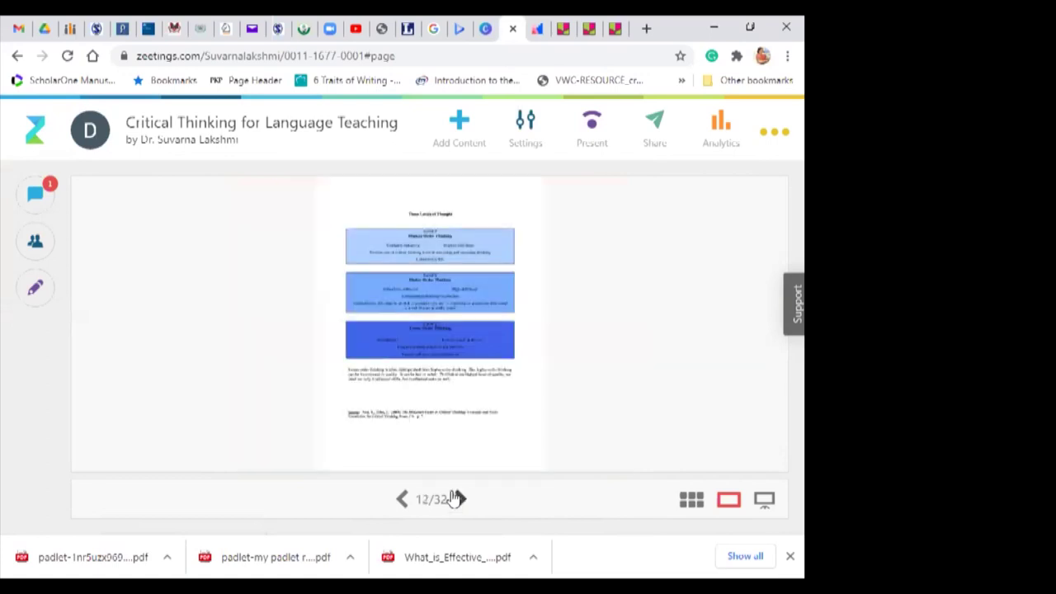
# Step: Skip ahead several slides, then step back to slide 23 of 32's activity question
pyautogui.click(460, 500)
pyautogui.click(460, 500)
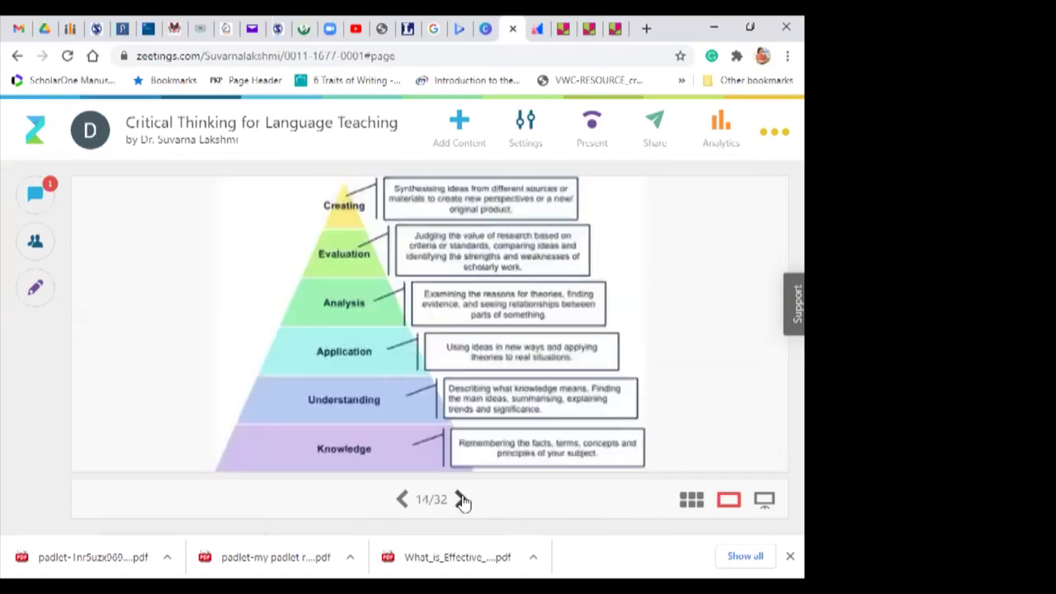
pyautogui.click(460, 500)
pyautogui.click(461, 501)
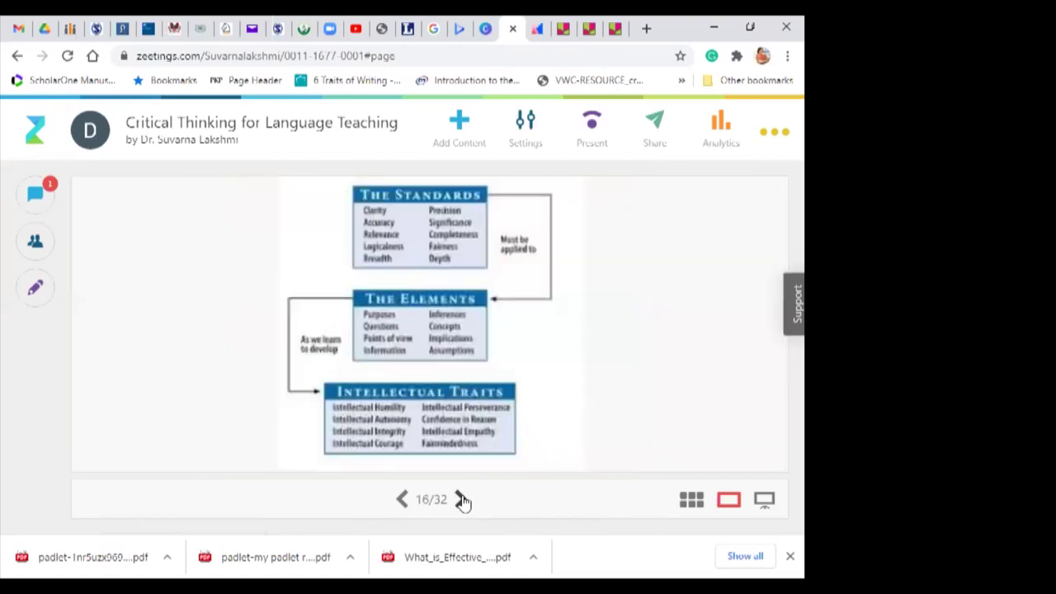
pyautogui.click(461, 500)
pyautogui.click(461, 500)
pyautogui.click(461, 500)
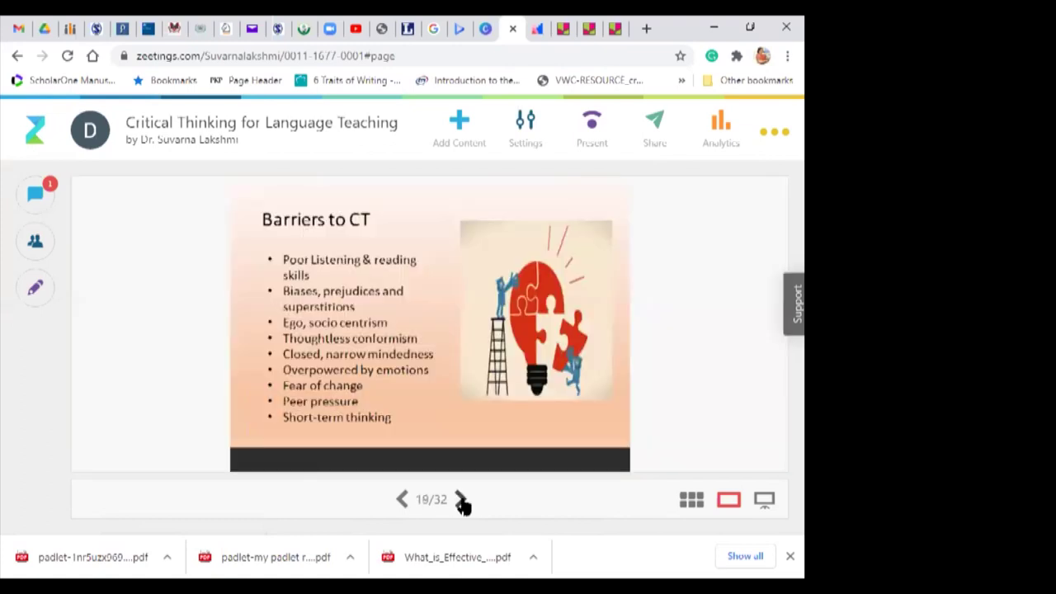
pyautogui.click(460, 500)
pyautogui.click(460, 500)
pyautogui.click(461, 500)
pyautogui.click(461, 501)
pyautogui.click(461, 500)
pyautogui.click(460, 500)
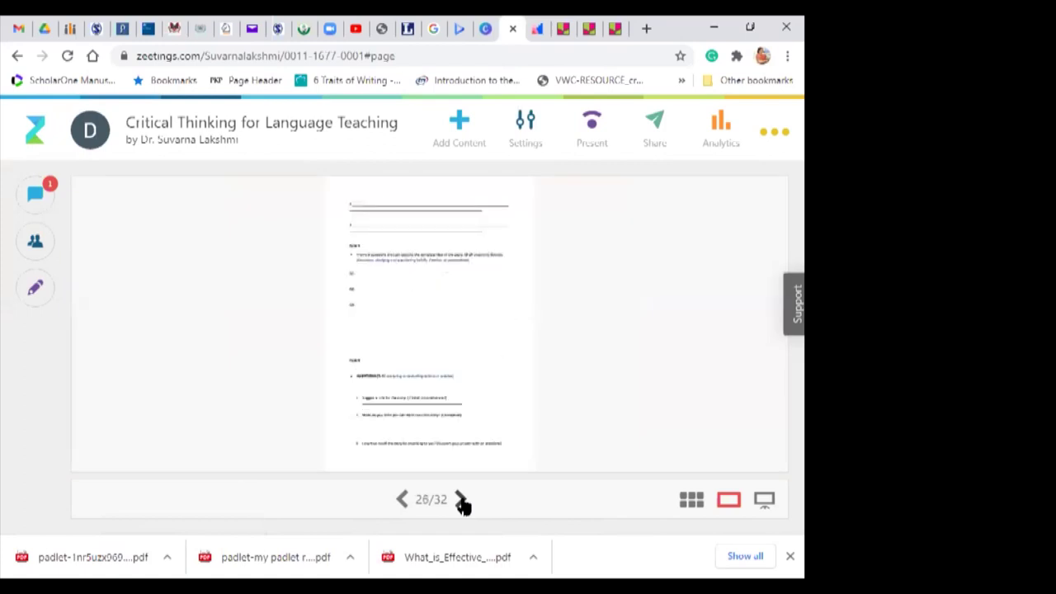
pyautogui.click(402, 500)
pyautogui.click(402, 500)
pyautogui.click(401, 500)
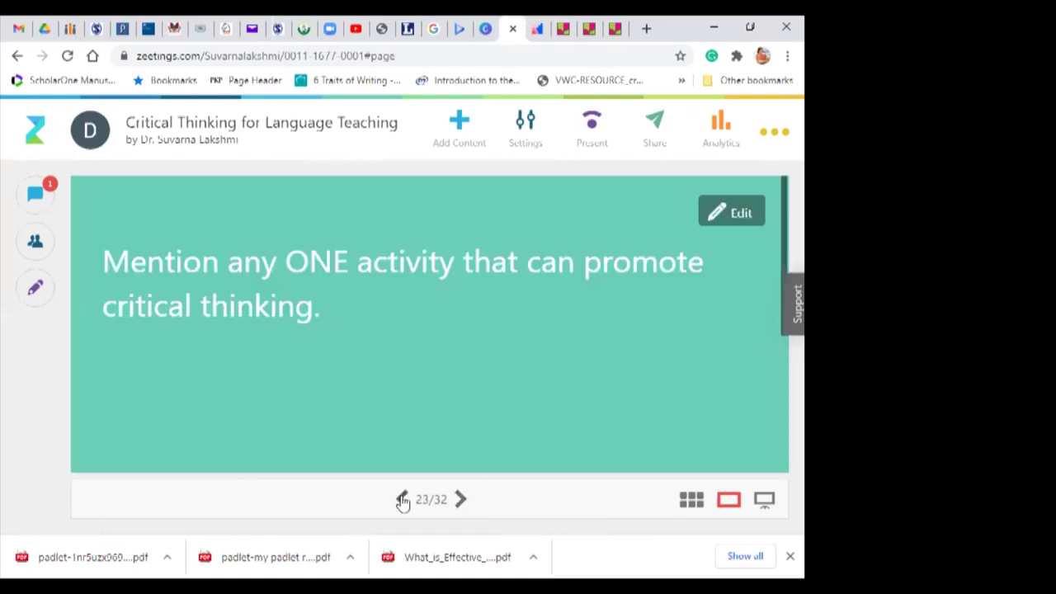
# Step: Advance to slide 24, Language Tasks for Critical Thinkers, and show it full screen
pyautogui.click(461, 500)
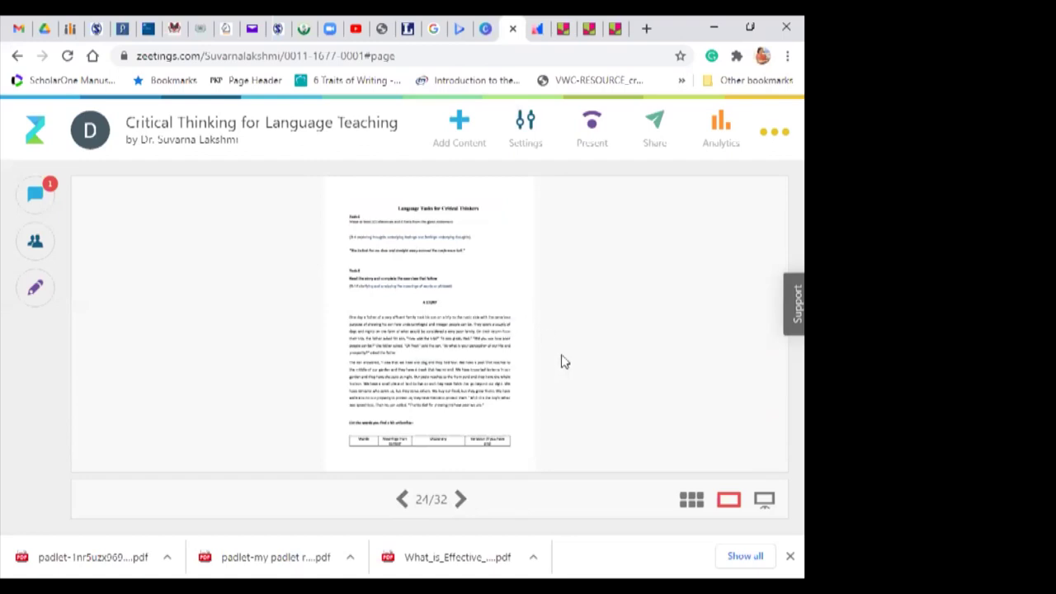
pyautogui.click(765, 502)
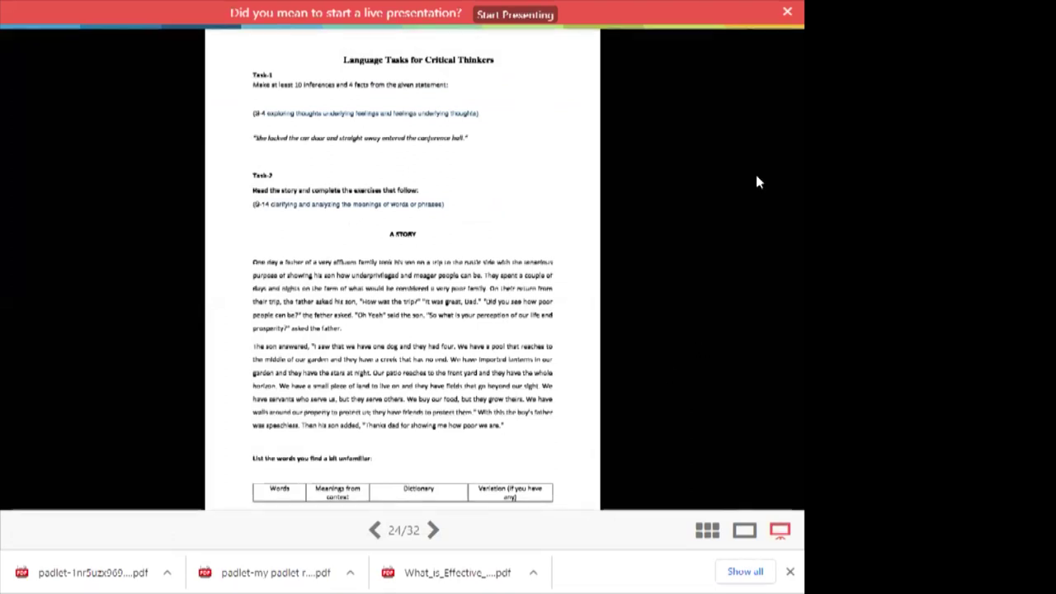
# Step: Leave full screen and dismiss the 'Did you mean to start a live presentation?' banner on slide 24
pyautogui.press('Escape')
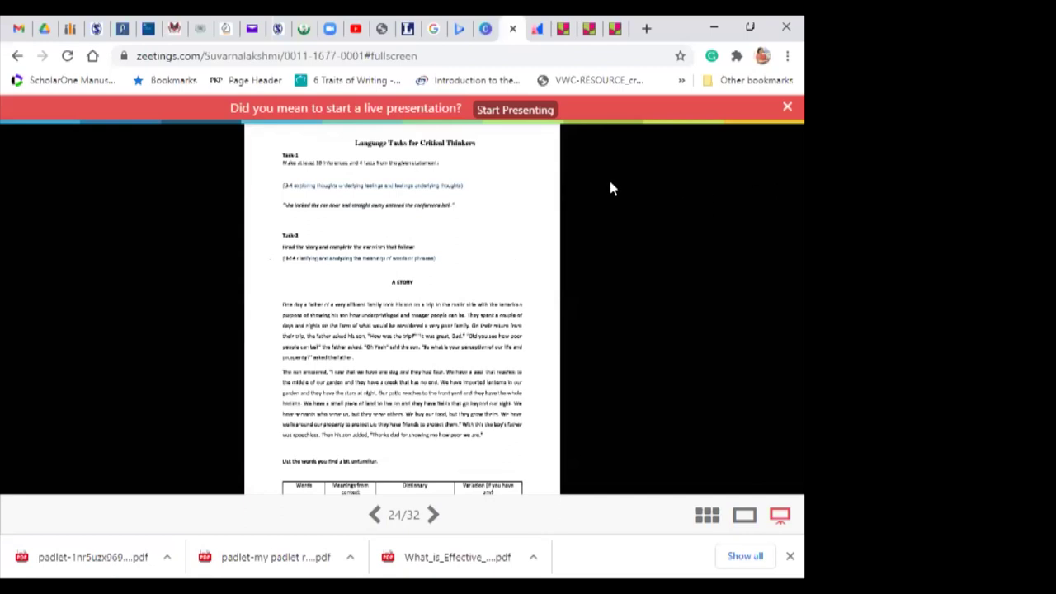
pyautogui.click(788, 108)
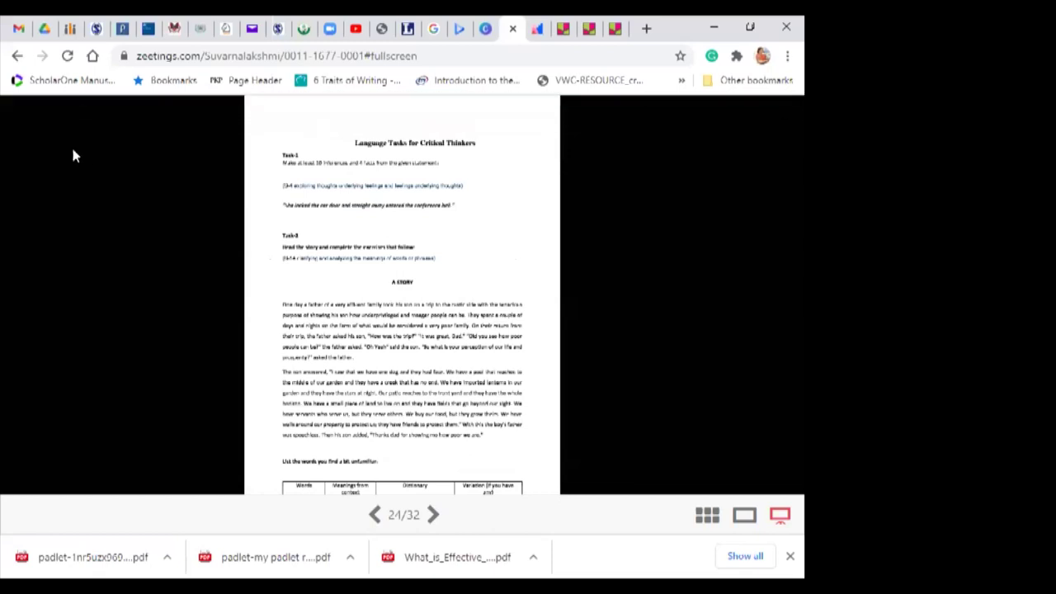